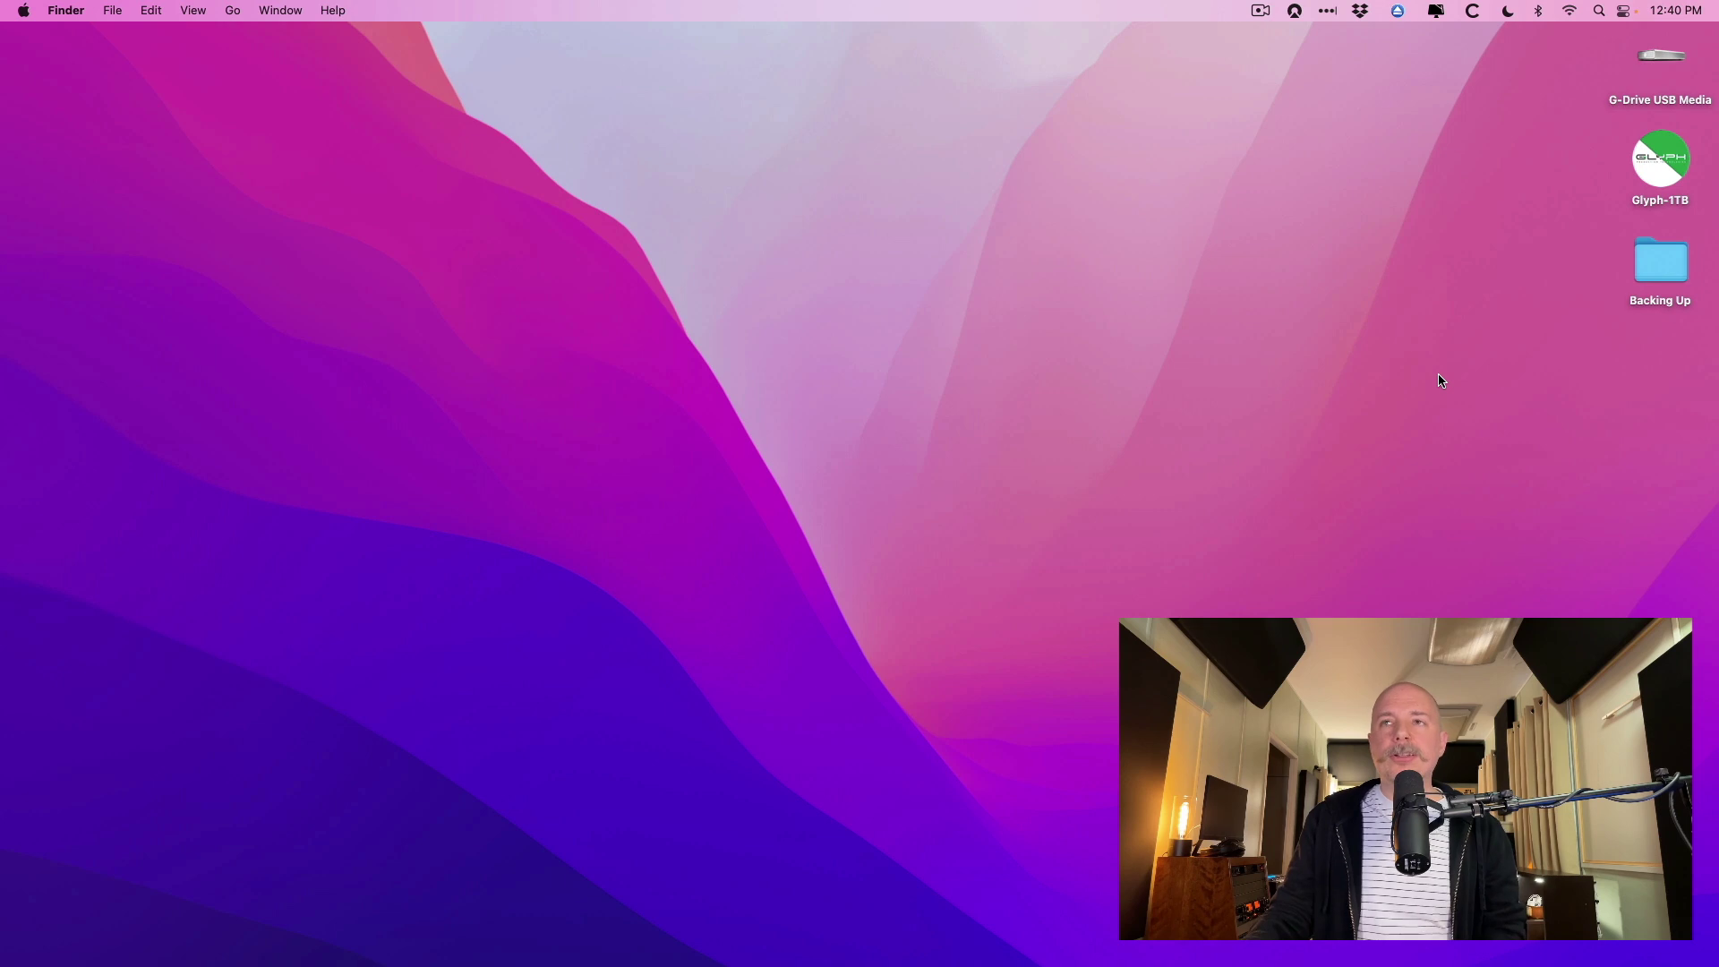
# Open the Glyph-1TB drive and browse its 1_Work in Progress, BB, RIFFS and WLPR folders
pyautogui.doubleClick(1663, 175)
pyautogui.moveTo(620, 41); pyautogui.dragTo(658, 383)
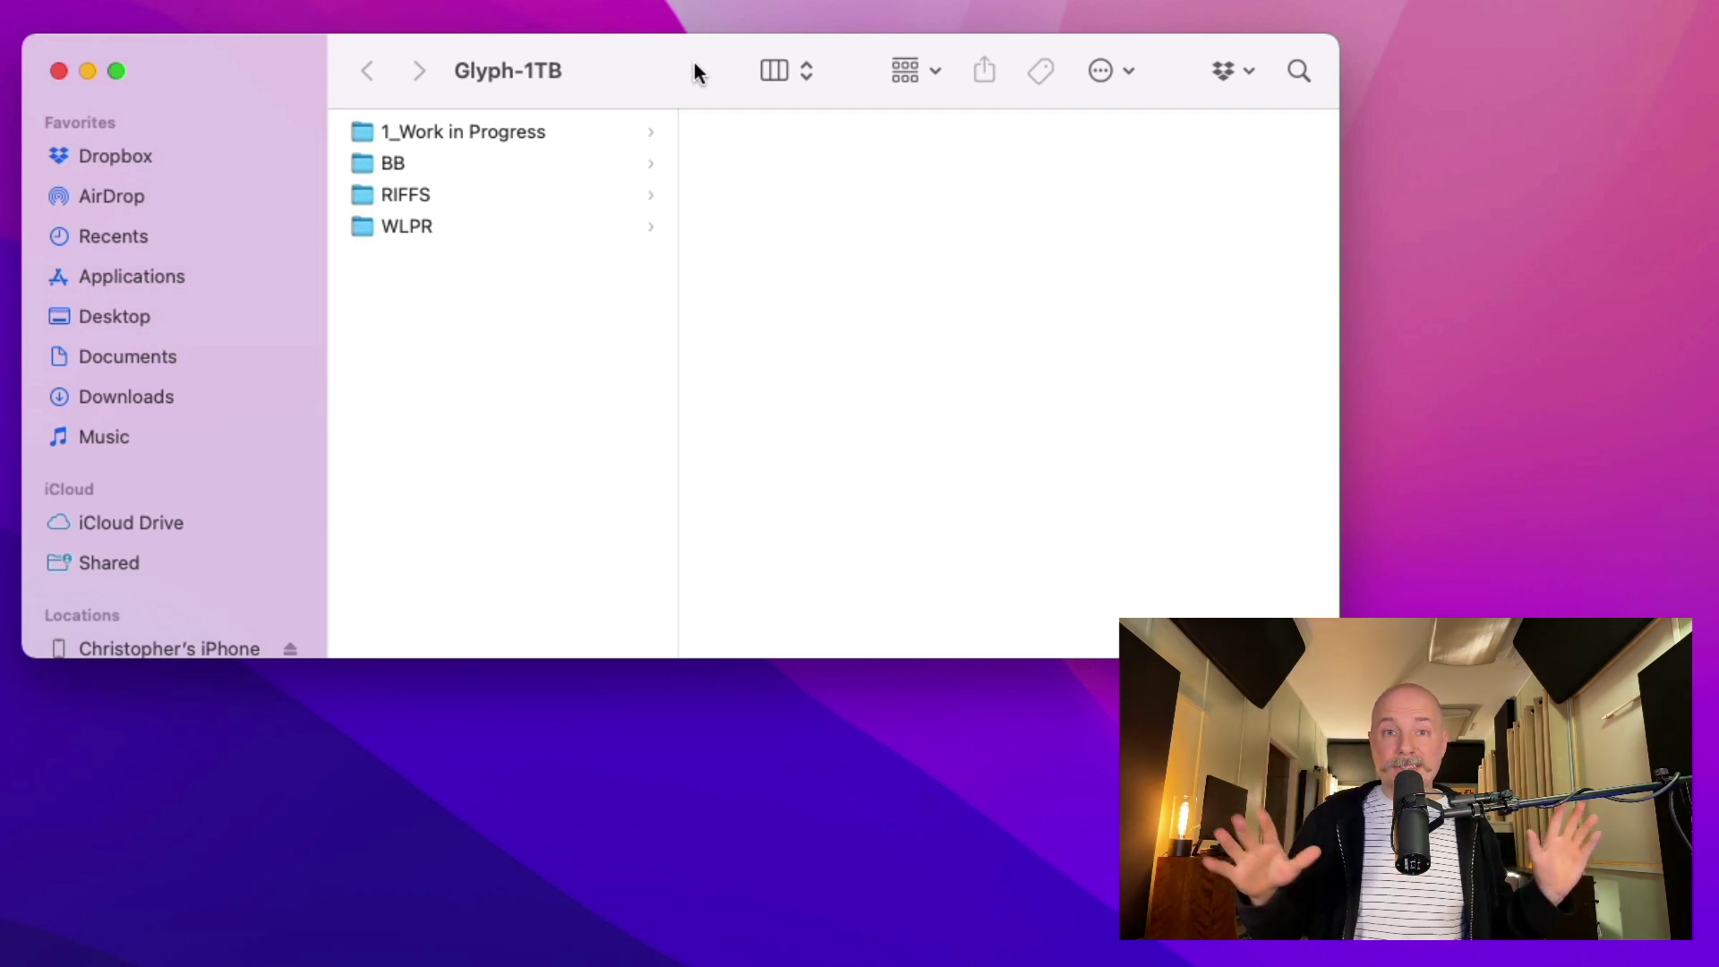
pyautogui.click(483, 134)
pyautogui.click(478, 154)
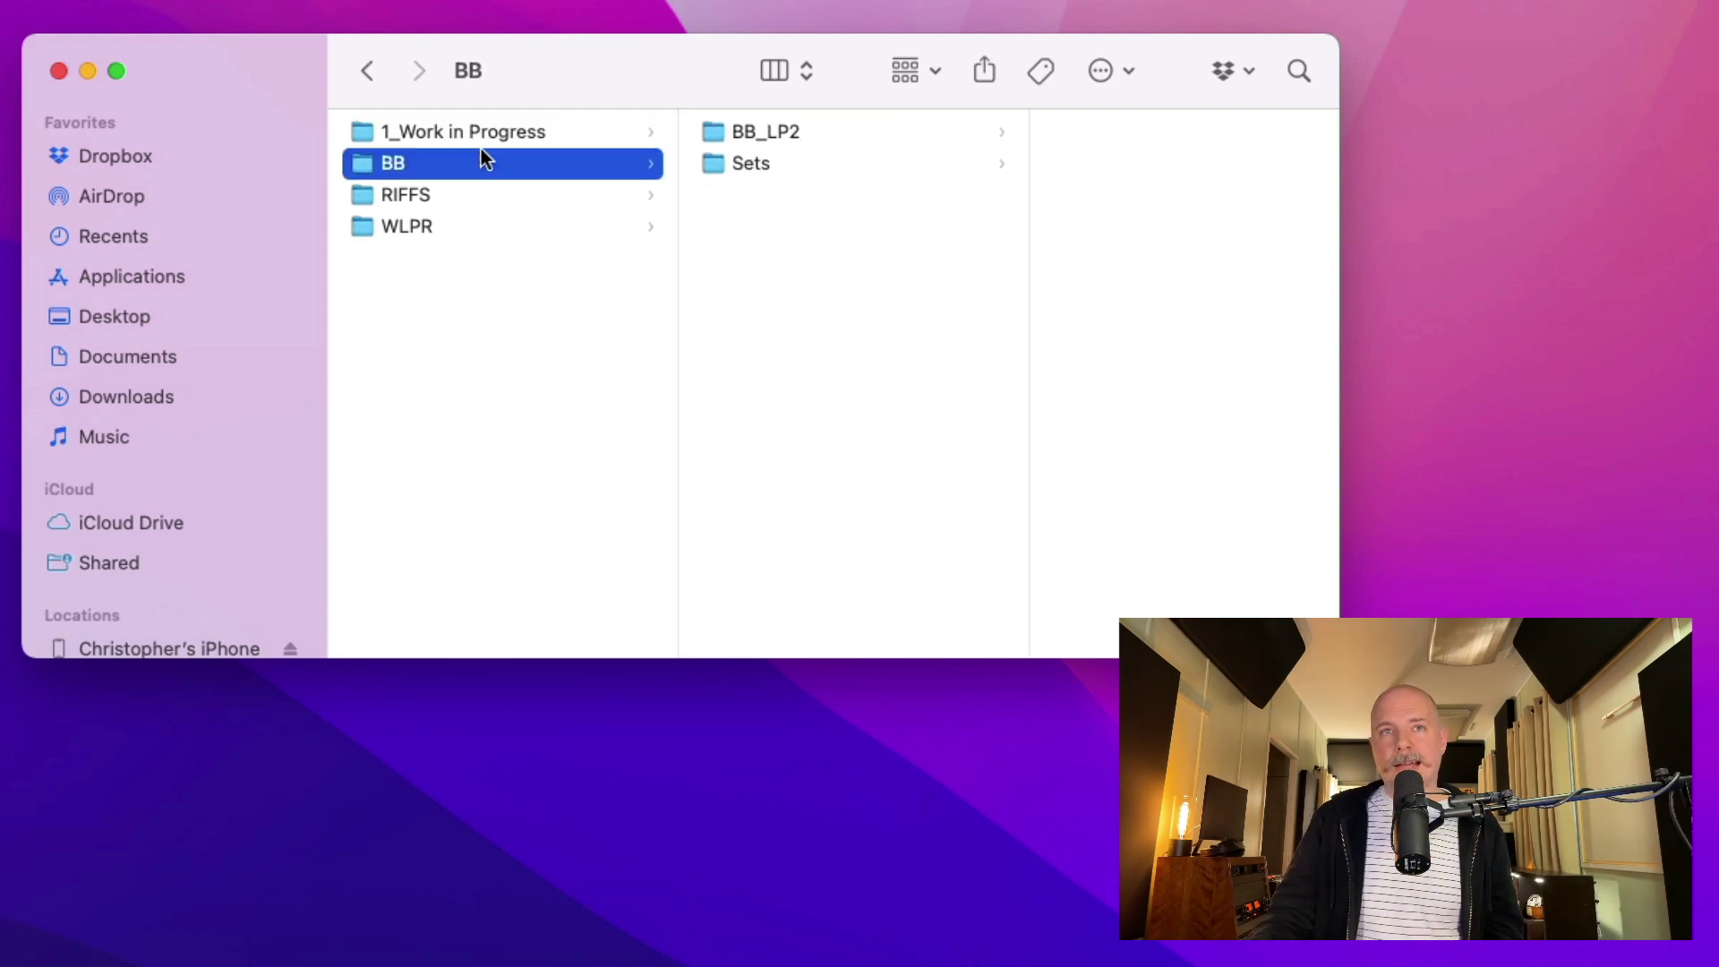
pyautogui.click(783, 136)
pyautogui.hscroll(-2, 784, 148)
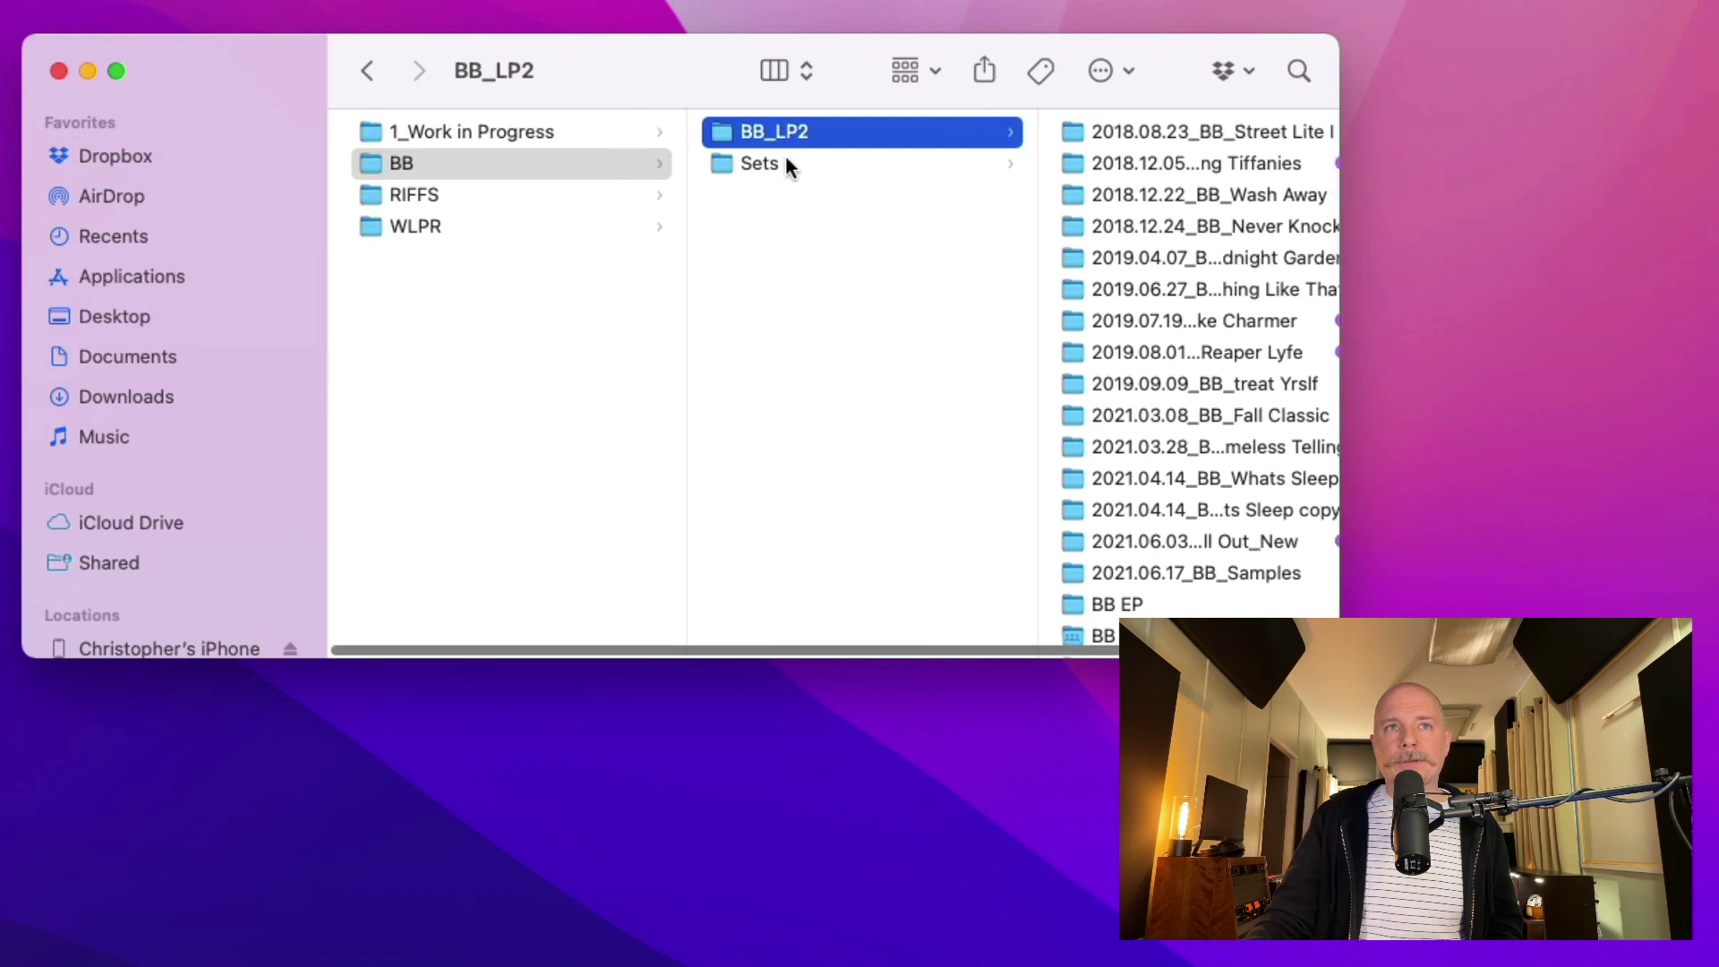
pyautogui.click(550, 195)
pyautogui.click(521, 229)
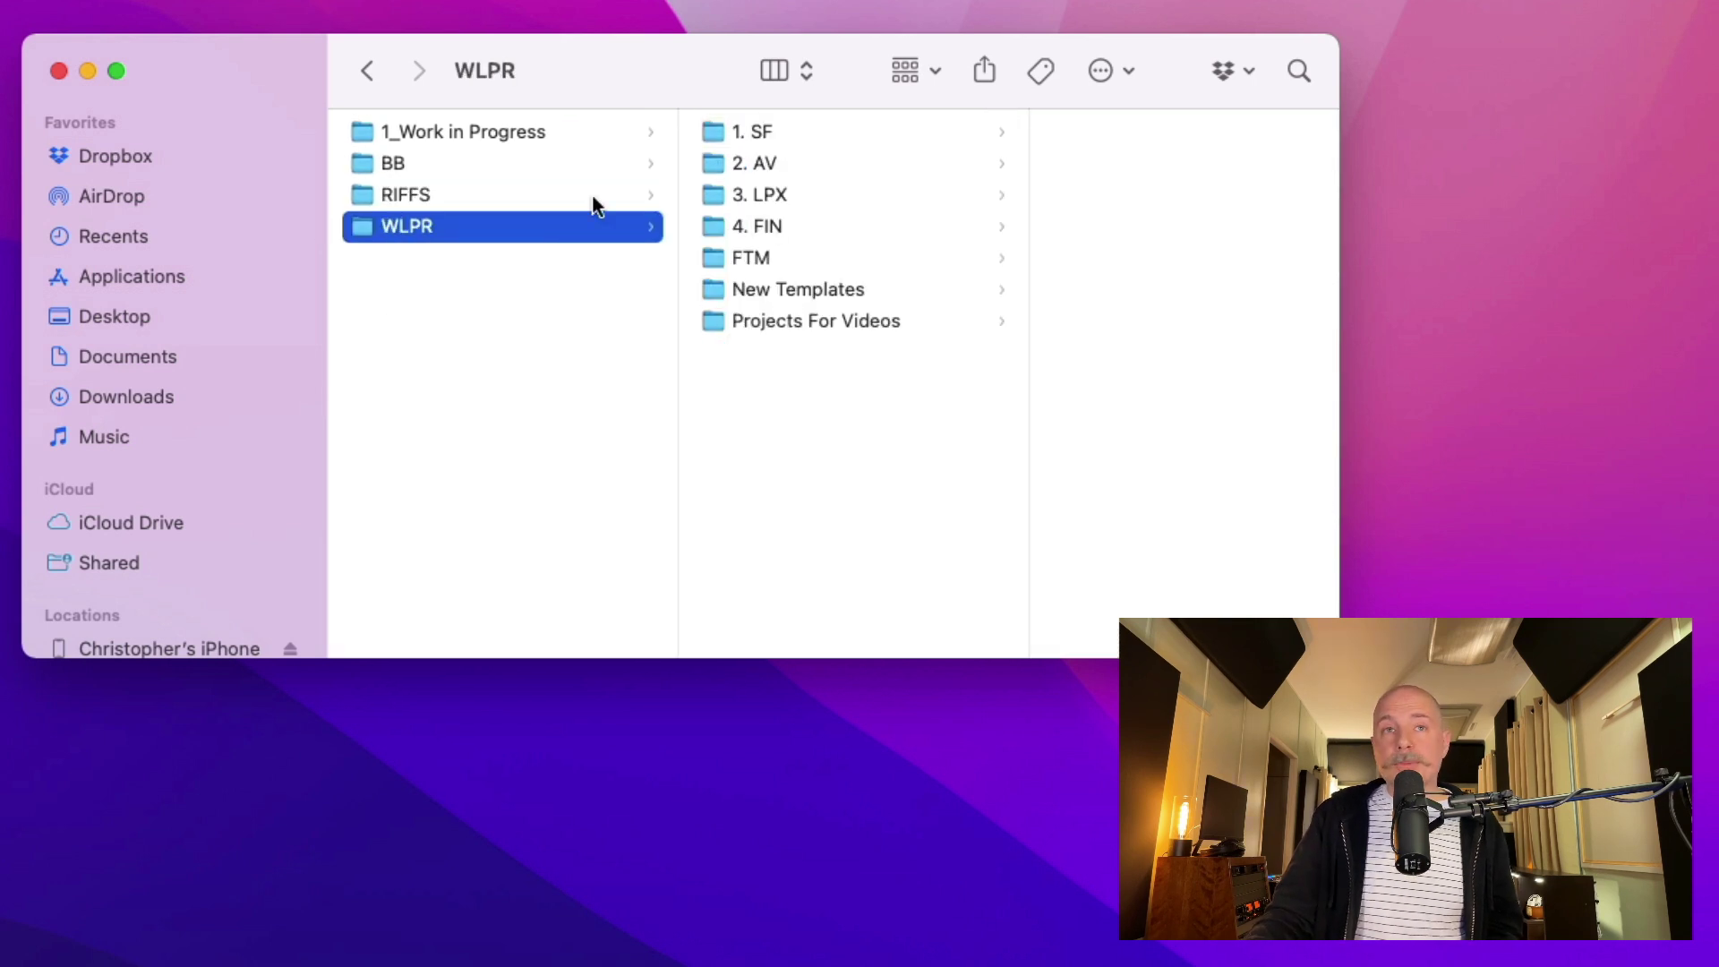
# Navigate 1_Work in Progress › BB › BB_LP2 to the 2018.08.23_BB_Street Lite I folder
pyautogui.click(480, 131)
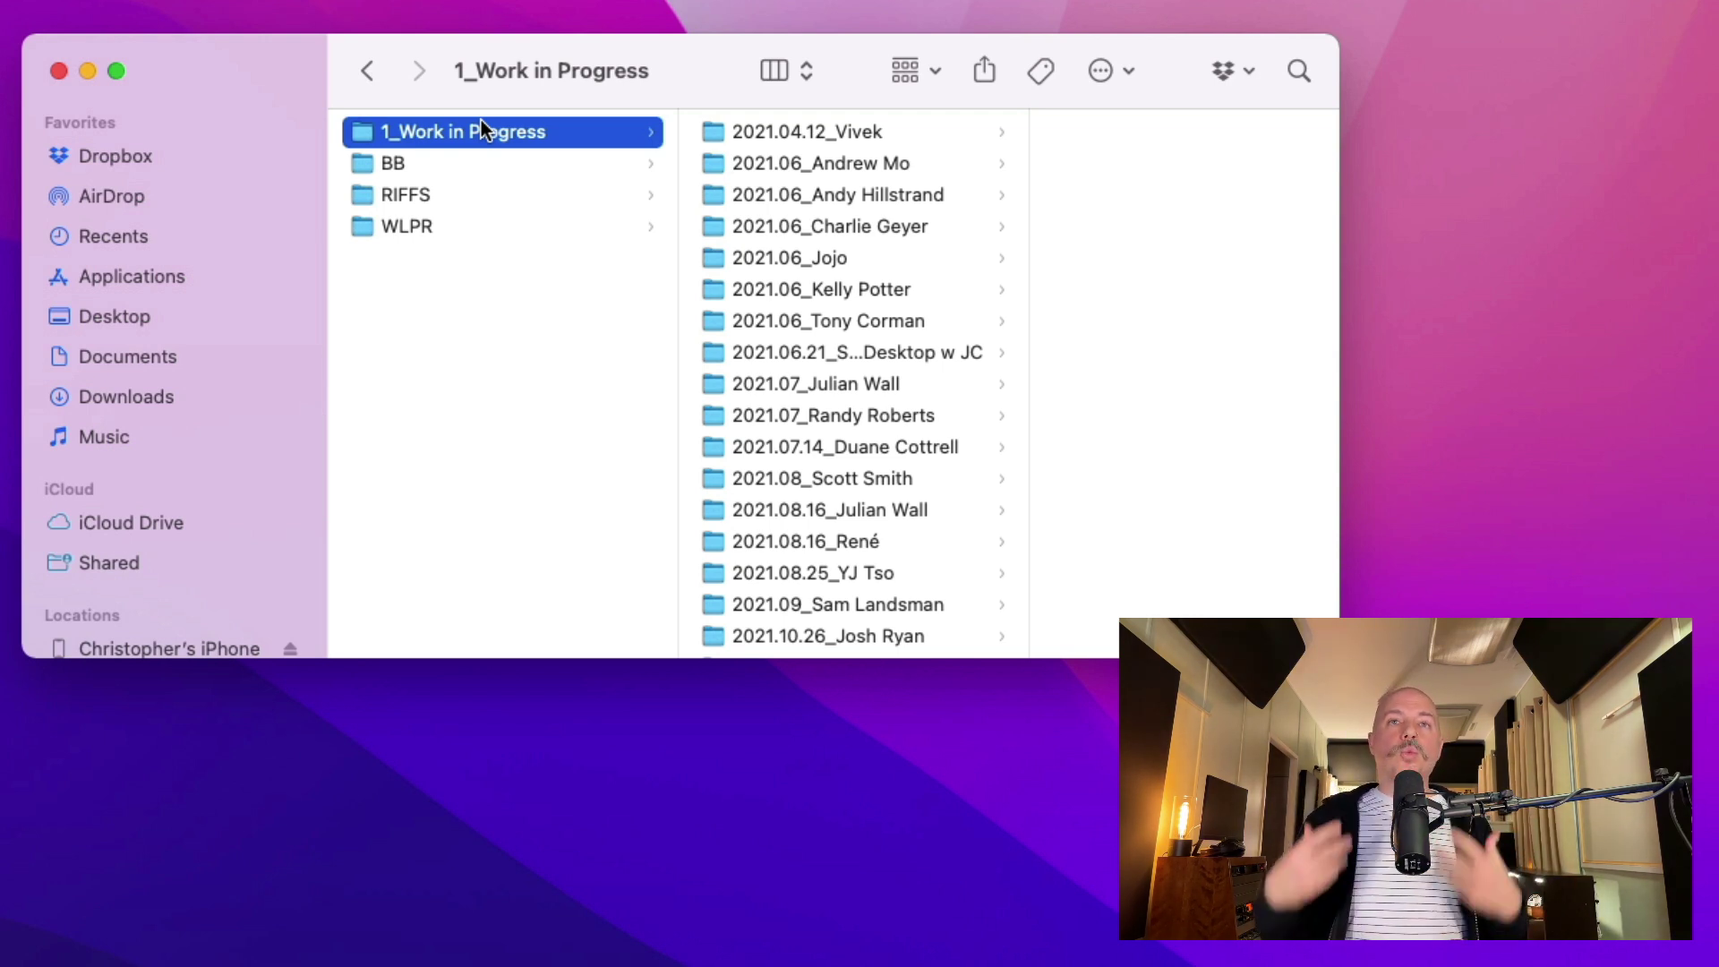
pyautogui.click(432, 195)
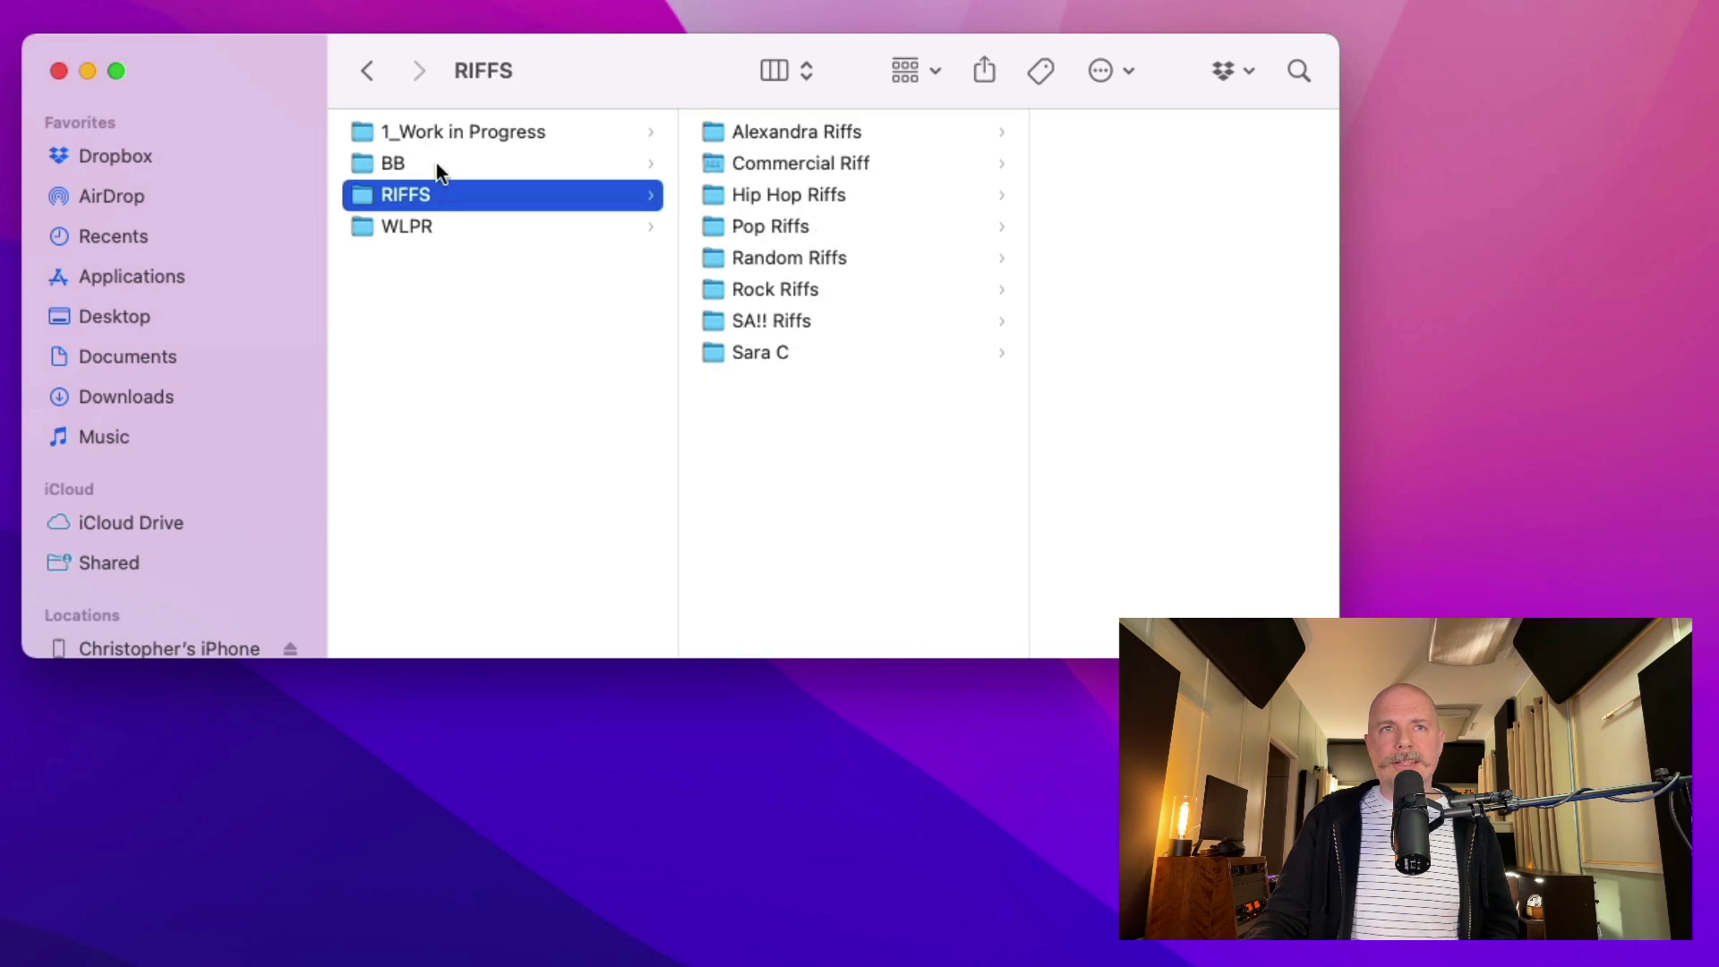
pyautogui.click(434, 164)
pyautogui.click(789, 132)
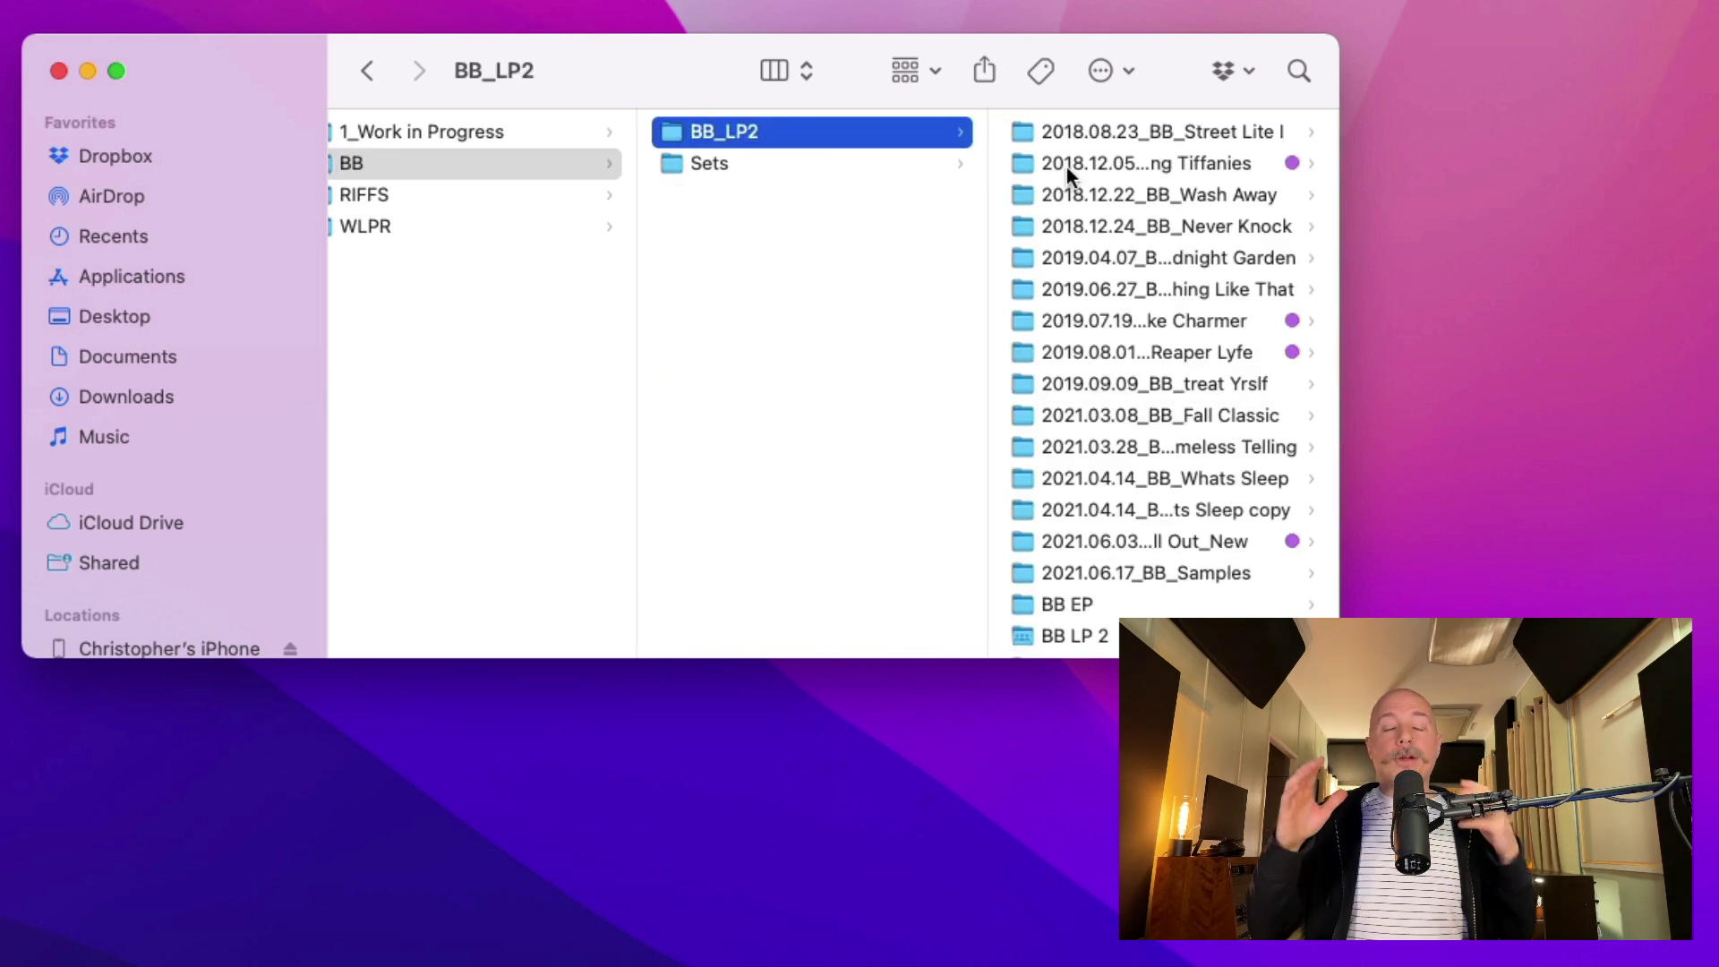
pyautogui.click(1103, 130)
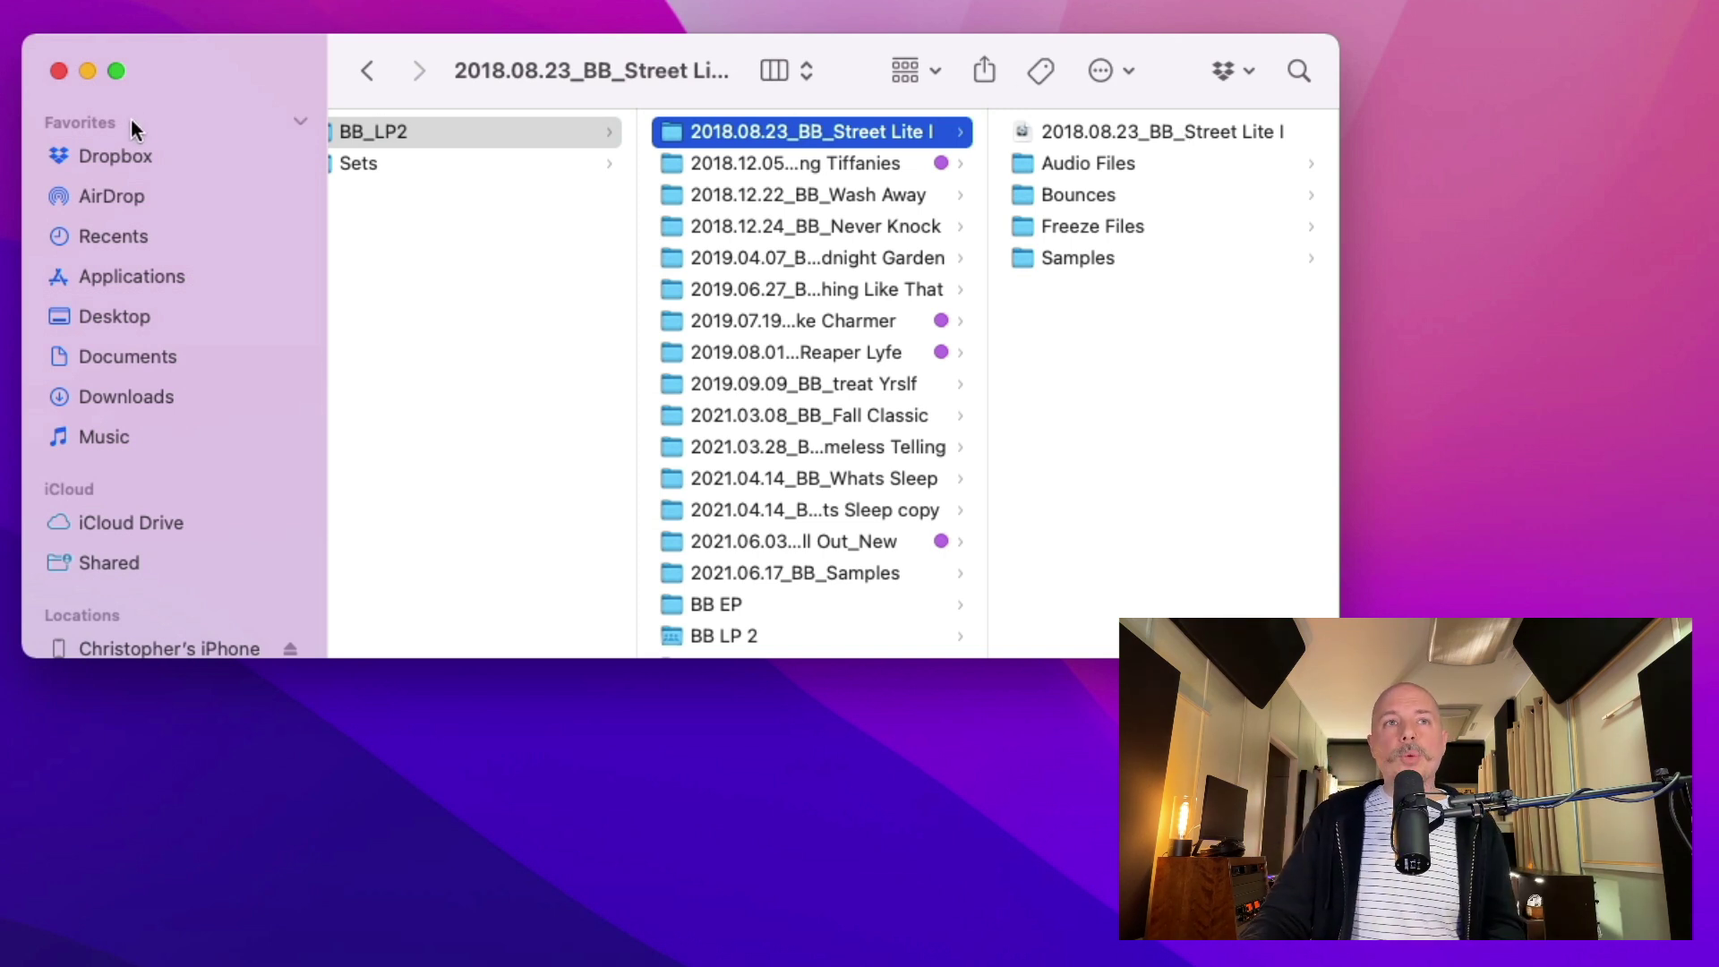
# Open Dropbox in a new Finder tab
pyautogui.rightClick(133, 149)
pyautogui.click(197, 161)
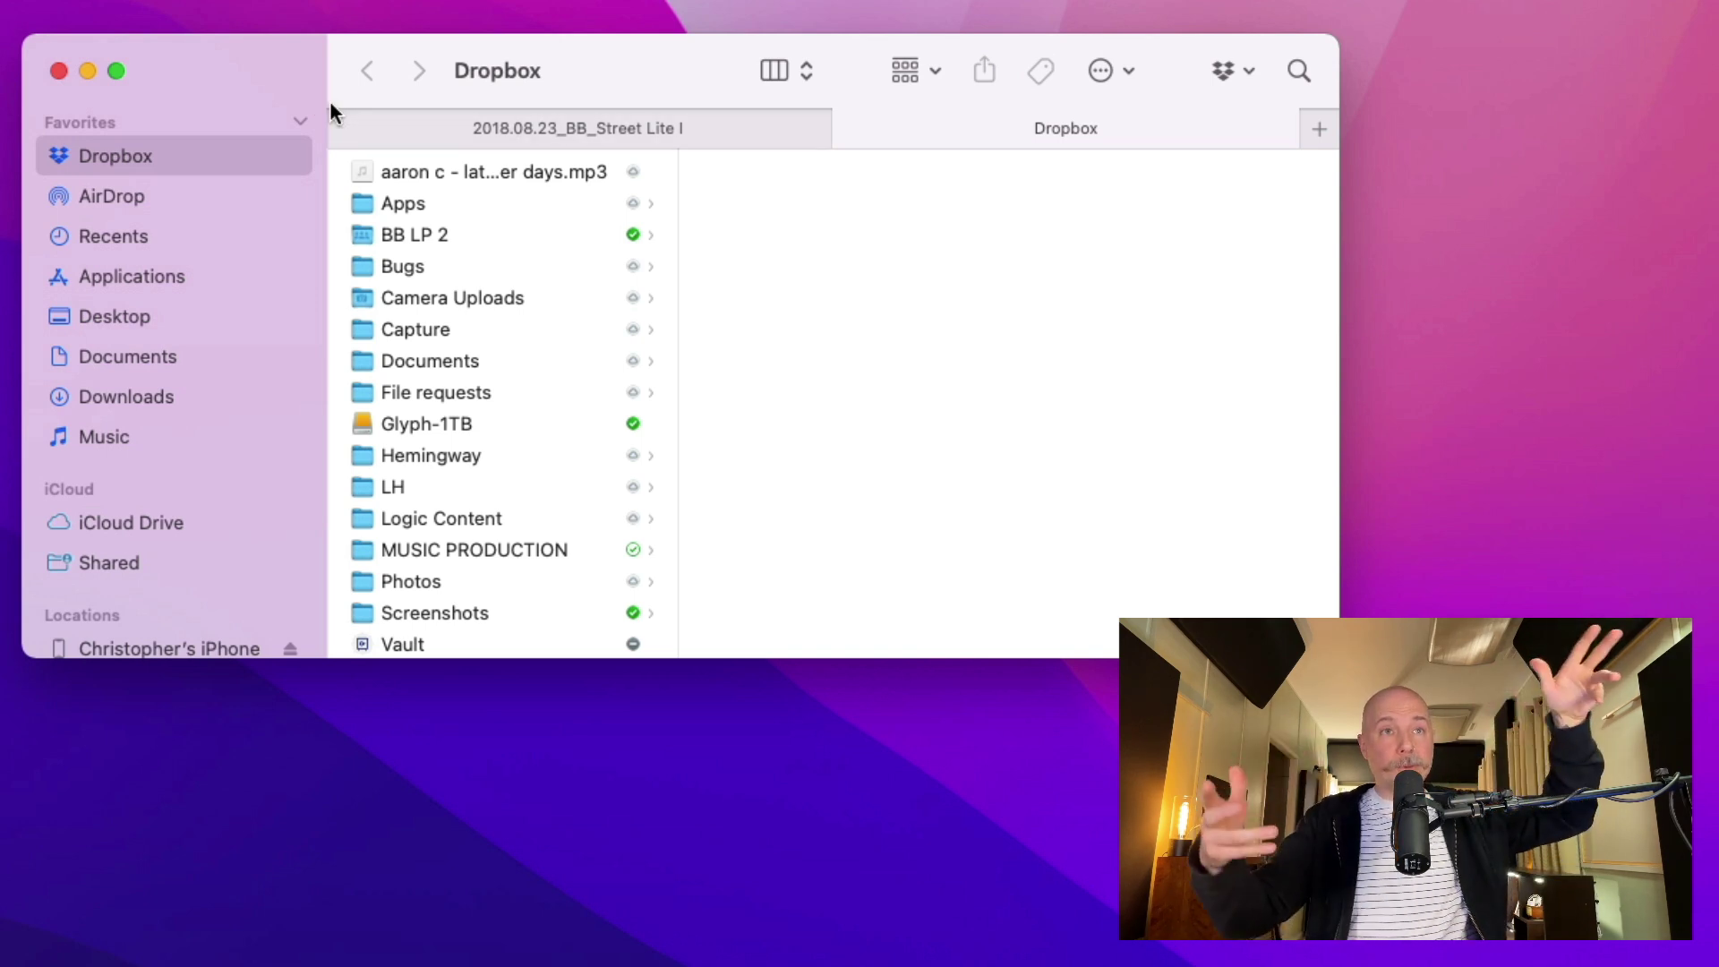
pyautogui.scroll(-2, 502, 246)
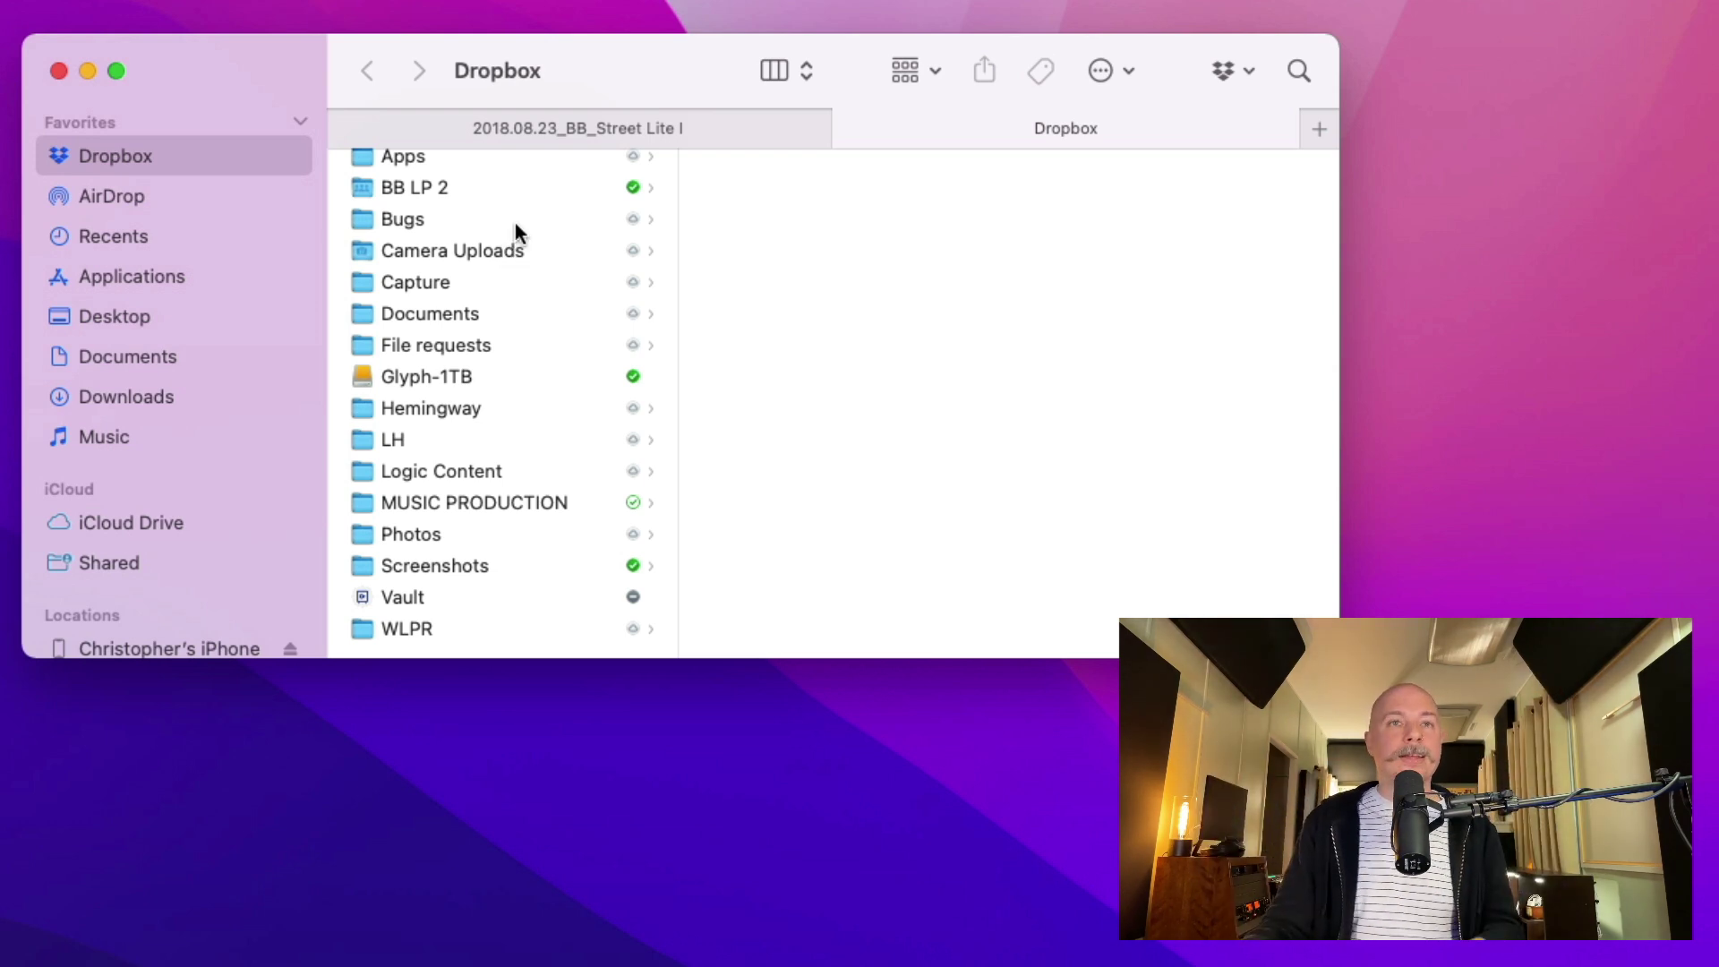
pyautogui.scroll(1, 526, 242)
pyautogui.scroll(-1, 530, 359)
# Drill into MUSIC PRODUCTION › Collabs › Benny Beyond › 2019_BB_LP2 › 2018.08.23_BB_Street Lite I
pyautogui.click(546, 502)
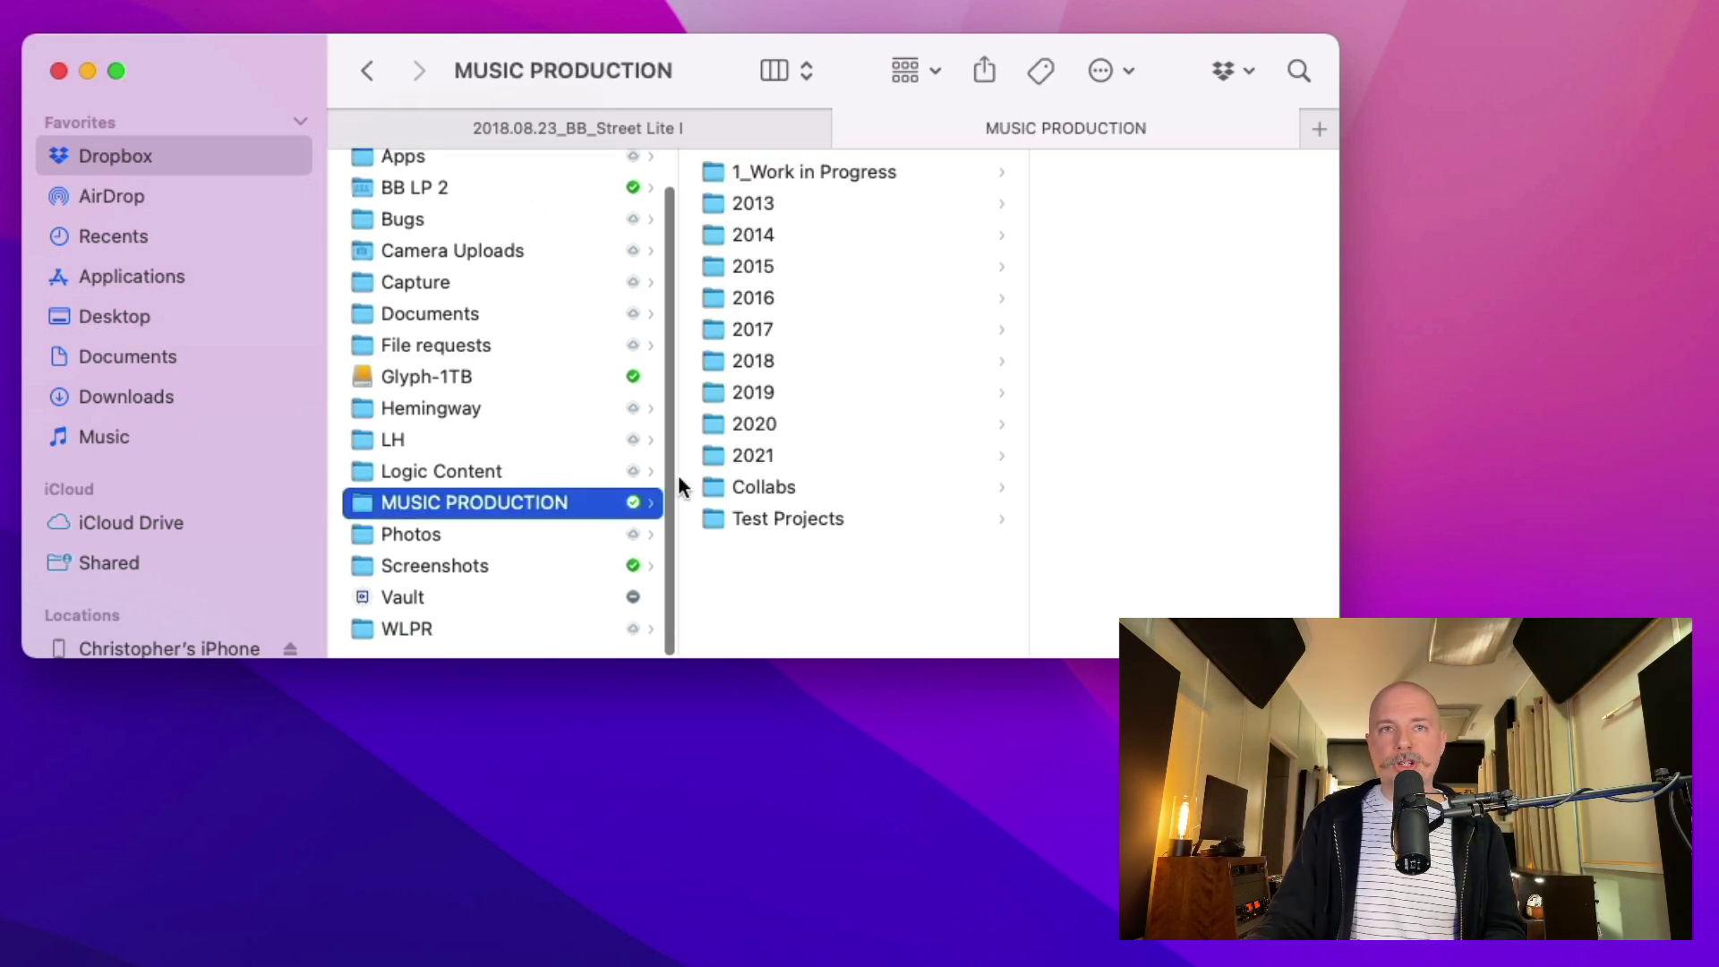
pyautogui.click(850, 487)
pyautogui.click(1103, 198)
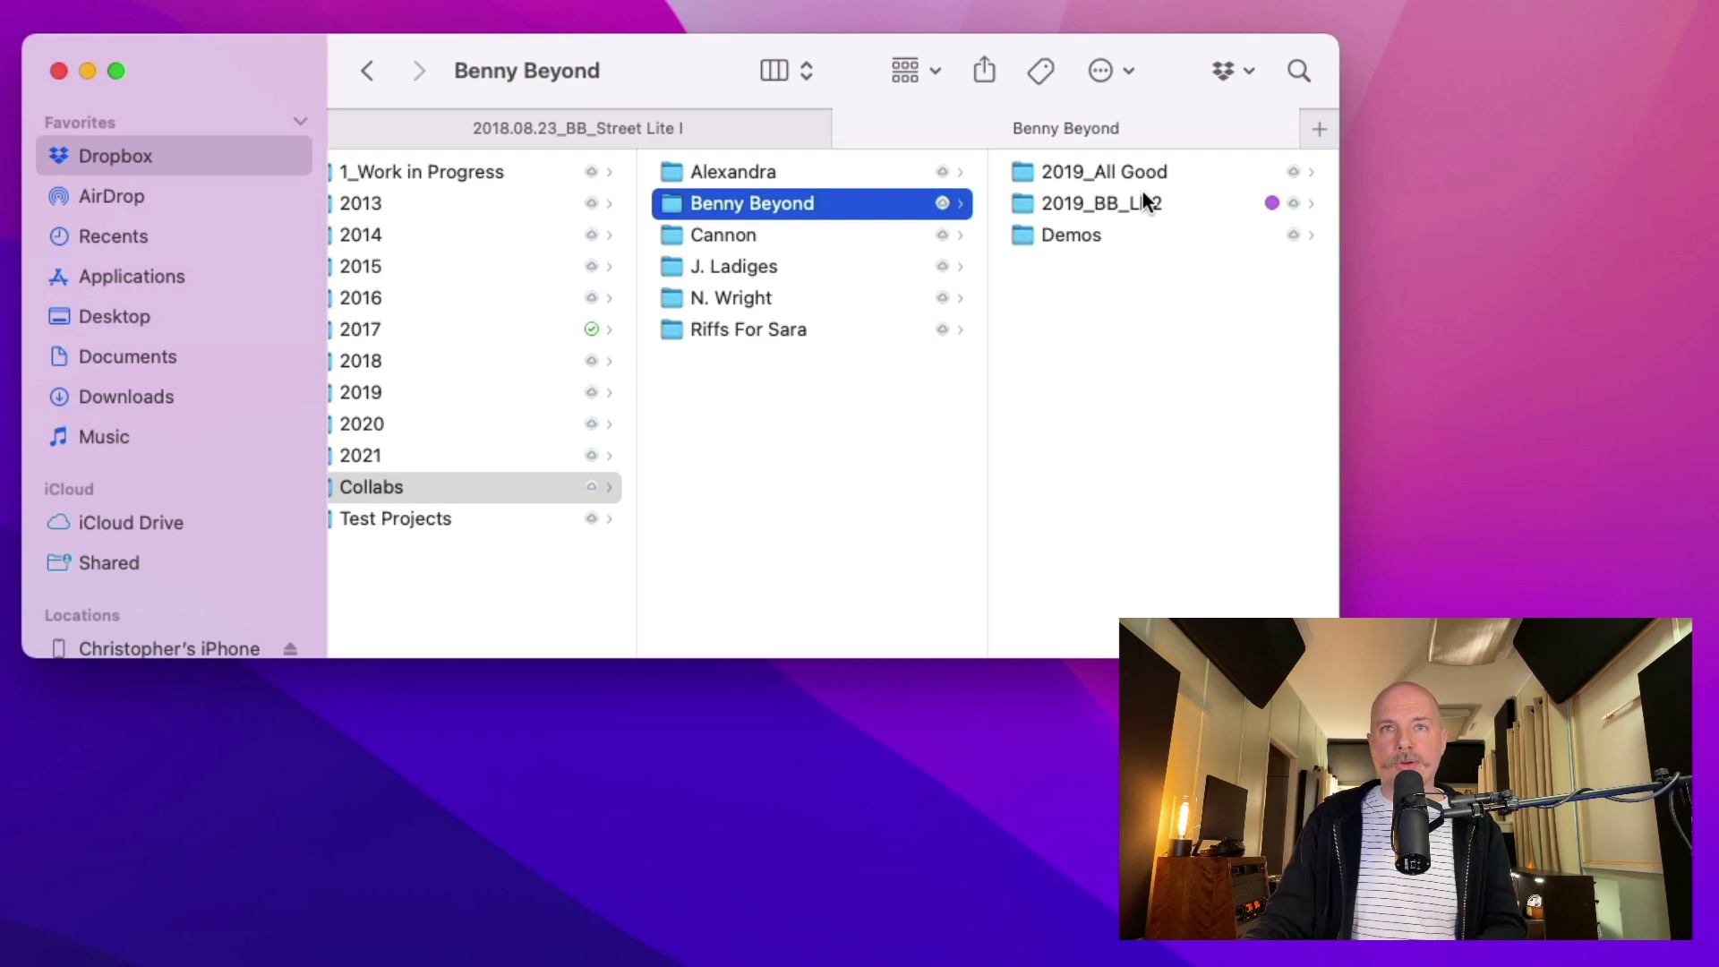
pyautogui.click(1111, 203)
pyautogui.click(1163, 203)
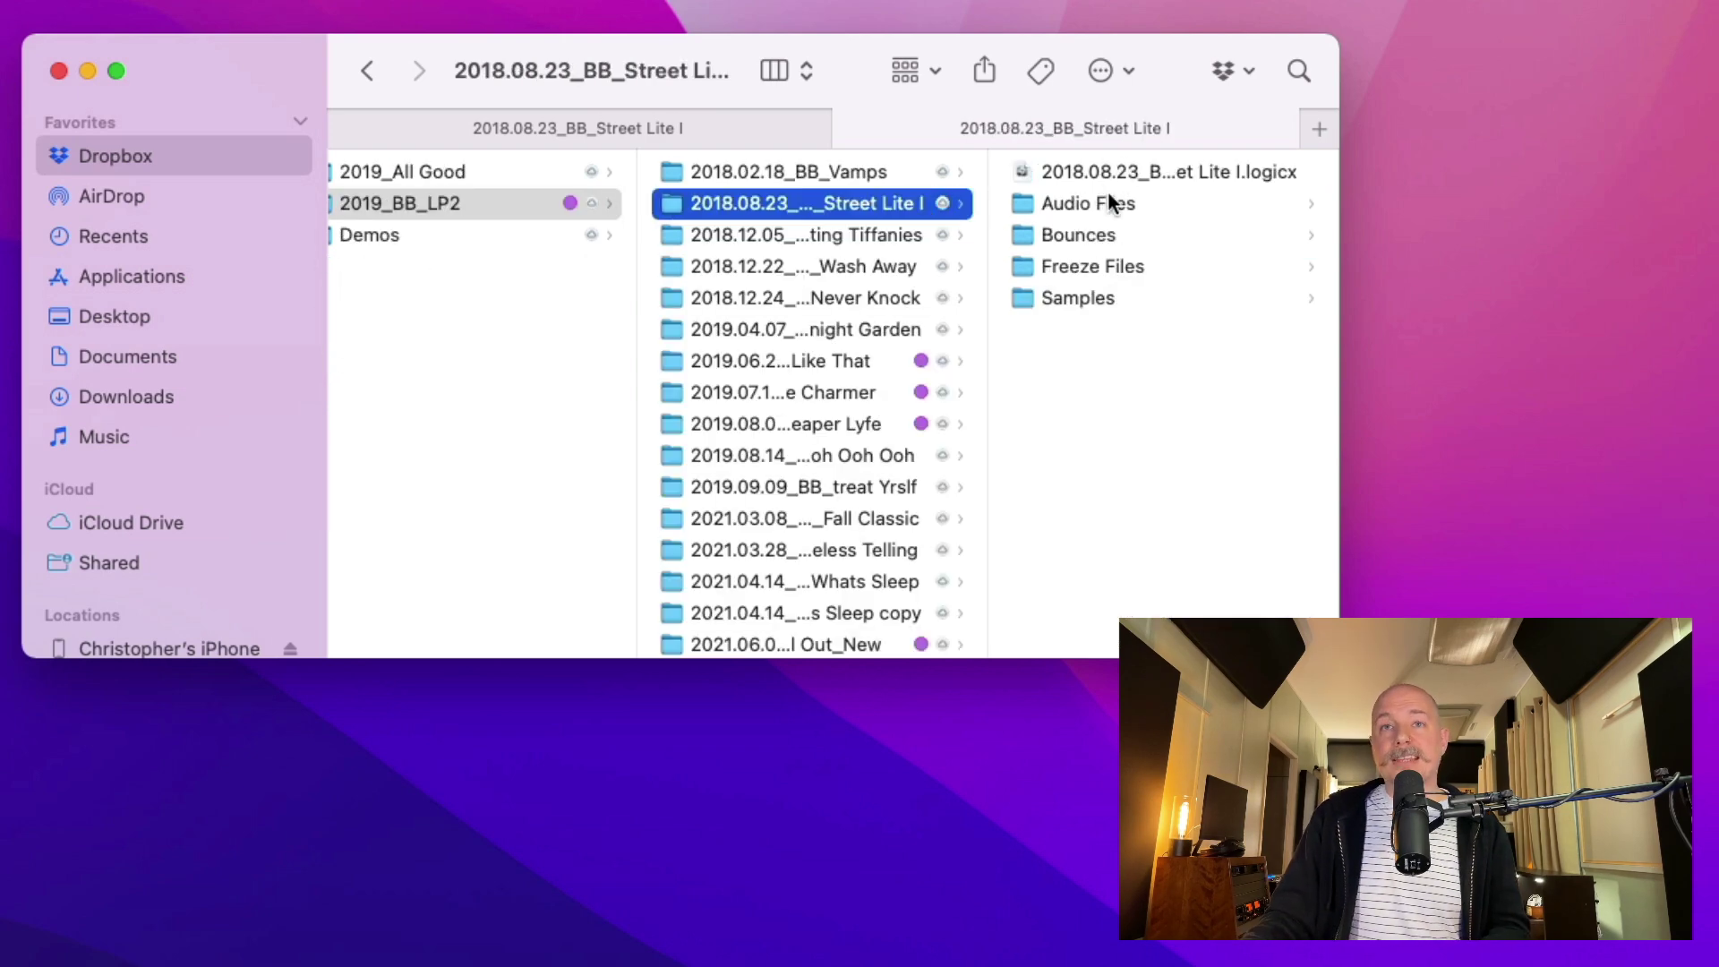
pyautogui.hscroll(-3, 887, 173)
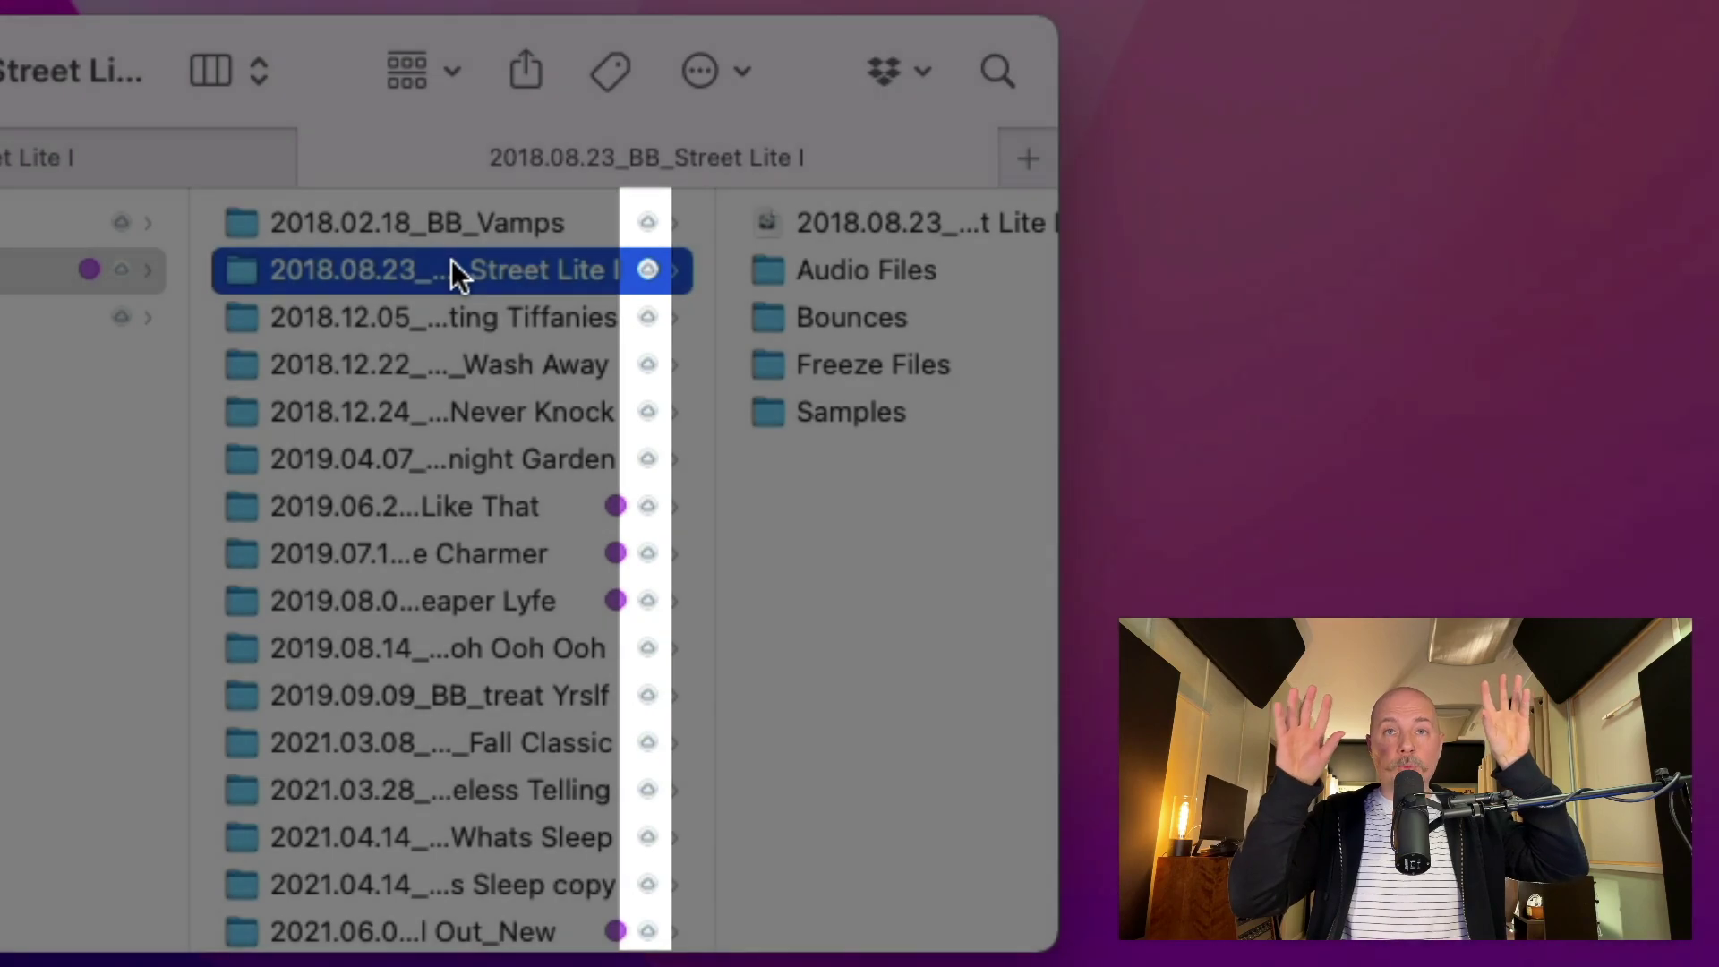
pyautogui.press('Return')
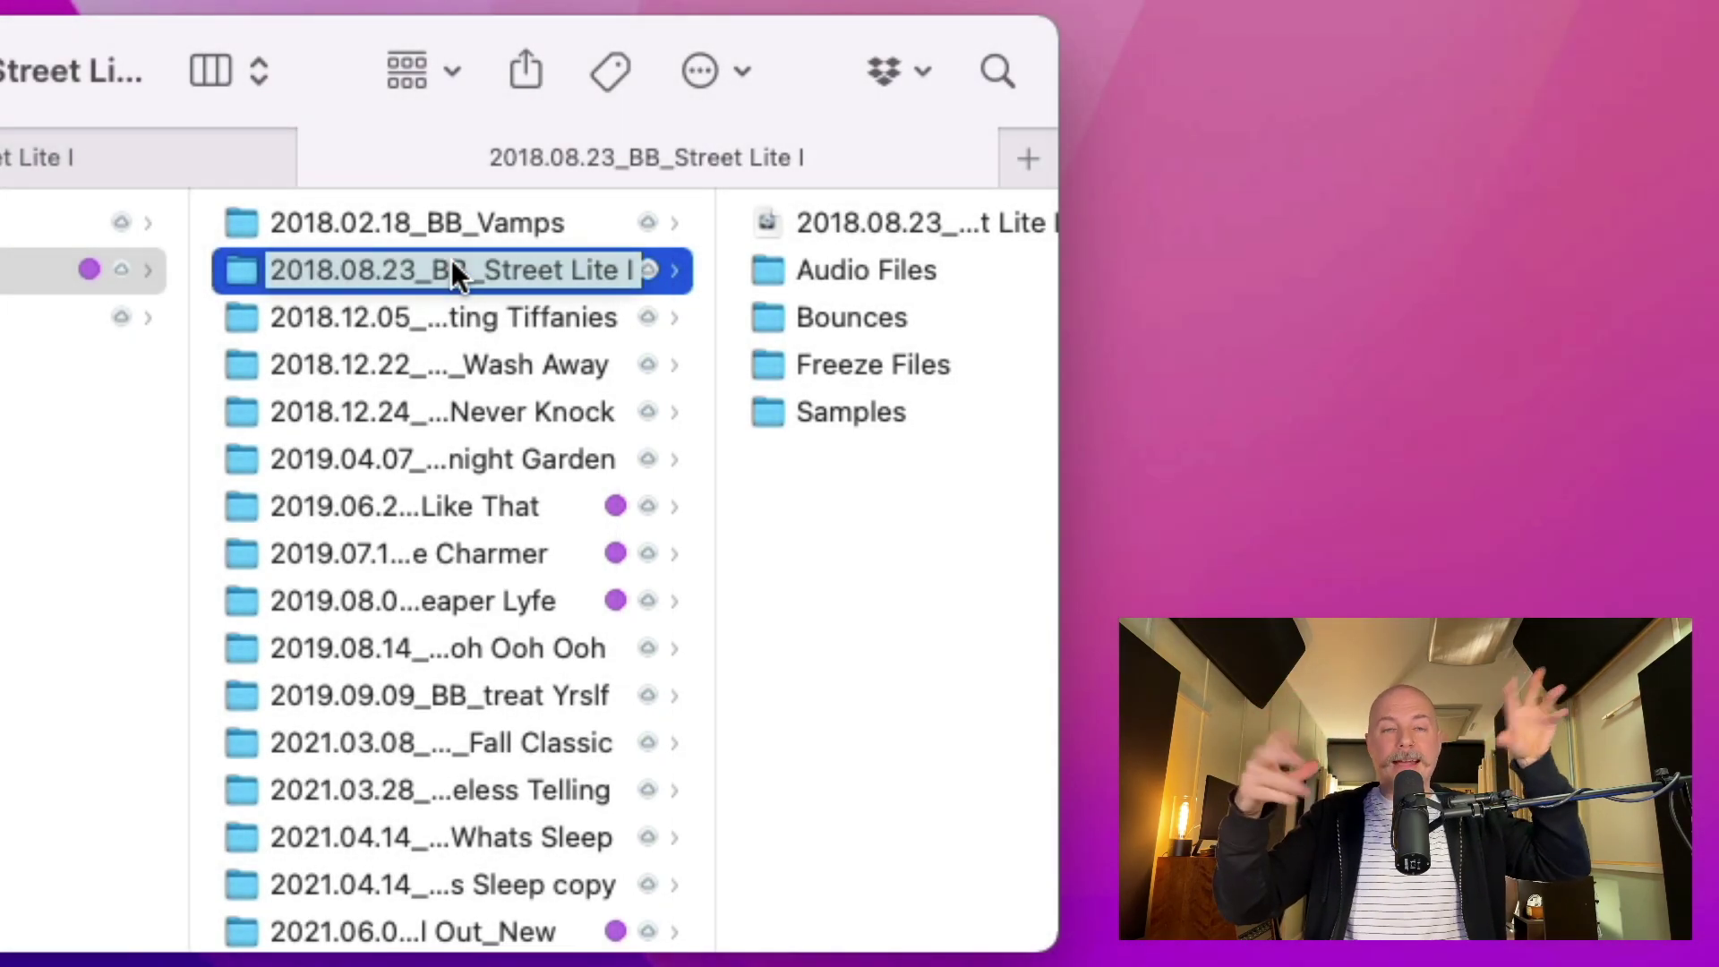
# Drag Street Lite I from the Glyph-1TB tab into Dropbox, then trash the in-progress copy
pyautogui.click(150, 148)
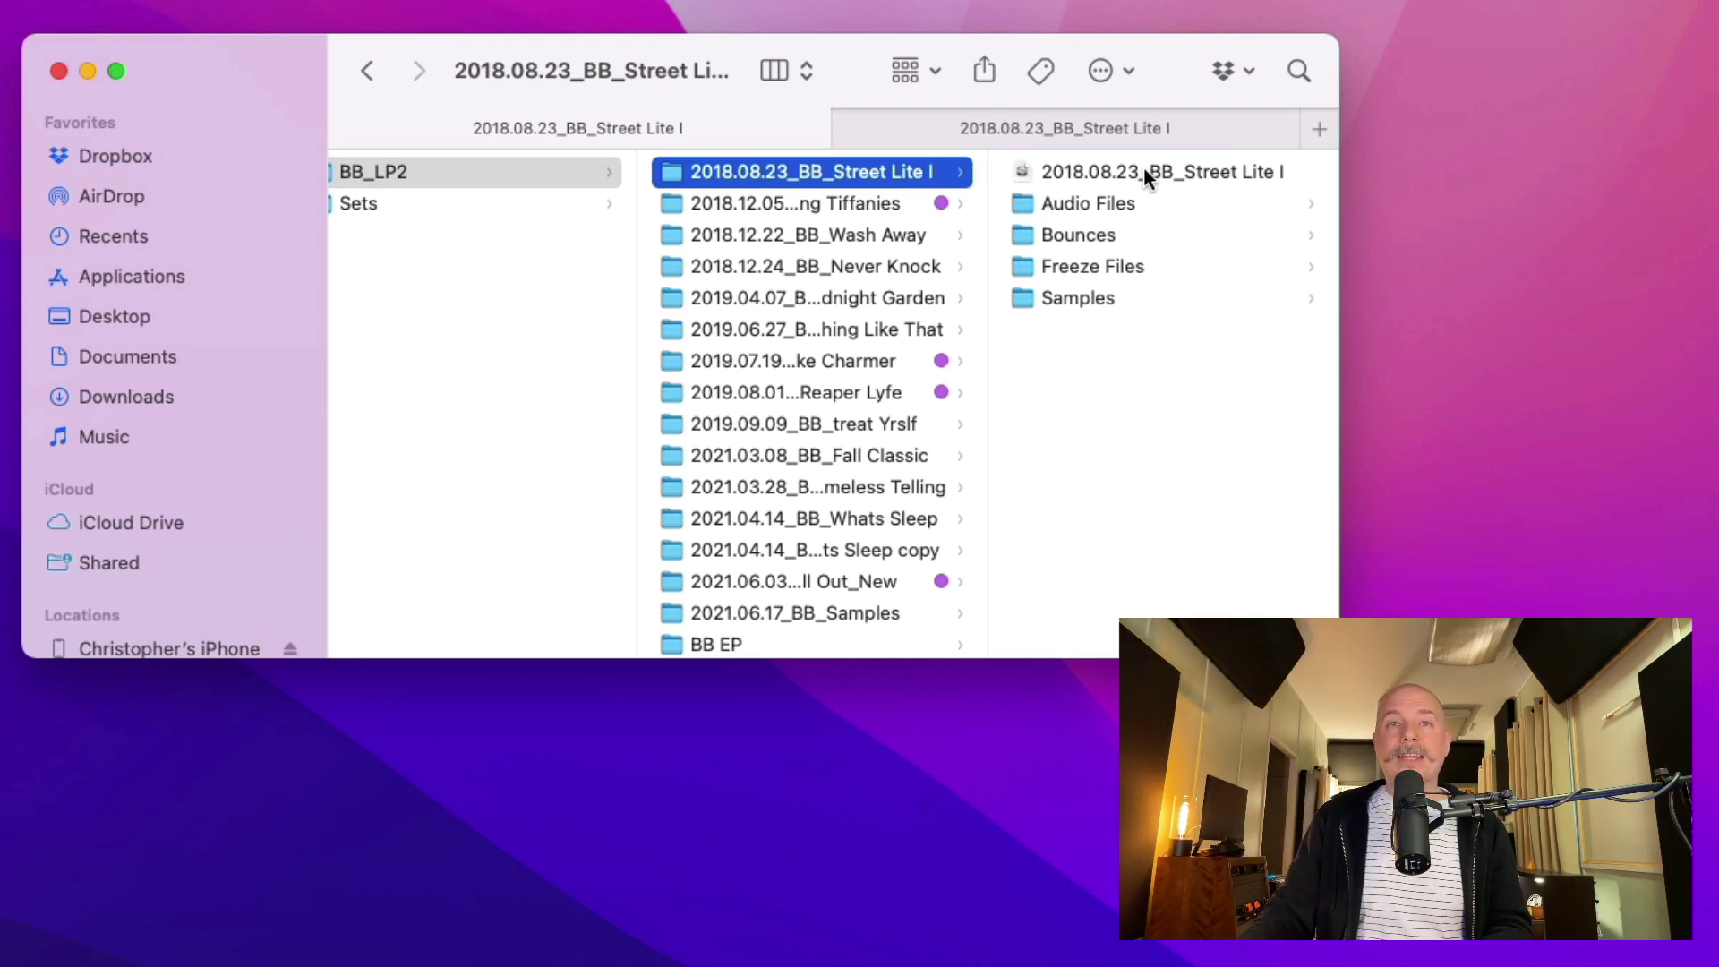
pyautogui.moveTo(929, 170); pyautogui.dragTo(658, 201)
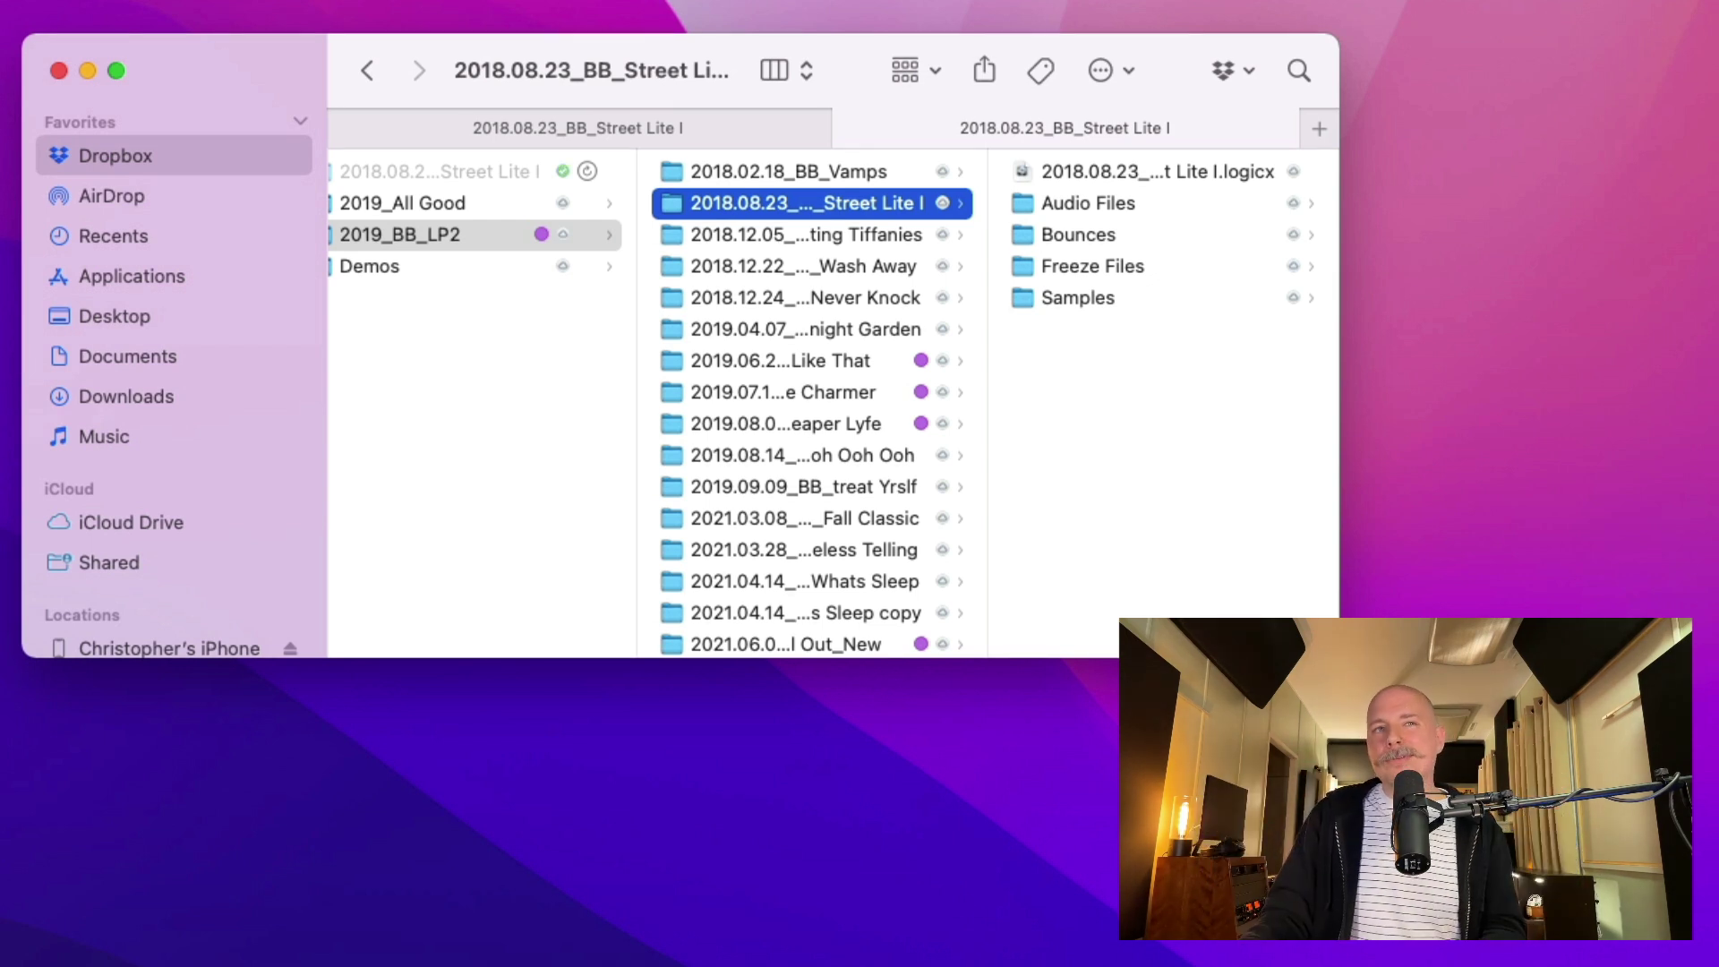
pyautogui.rightClick(460, 170)
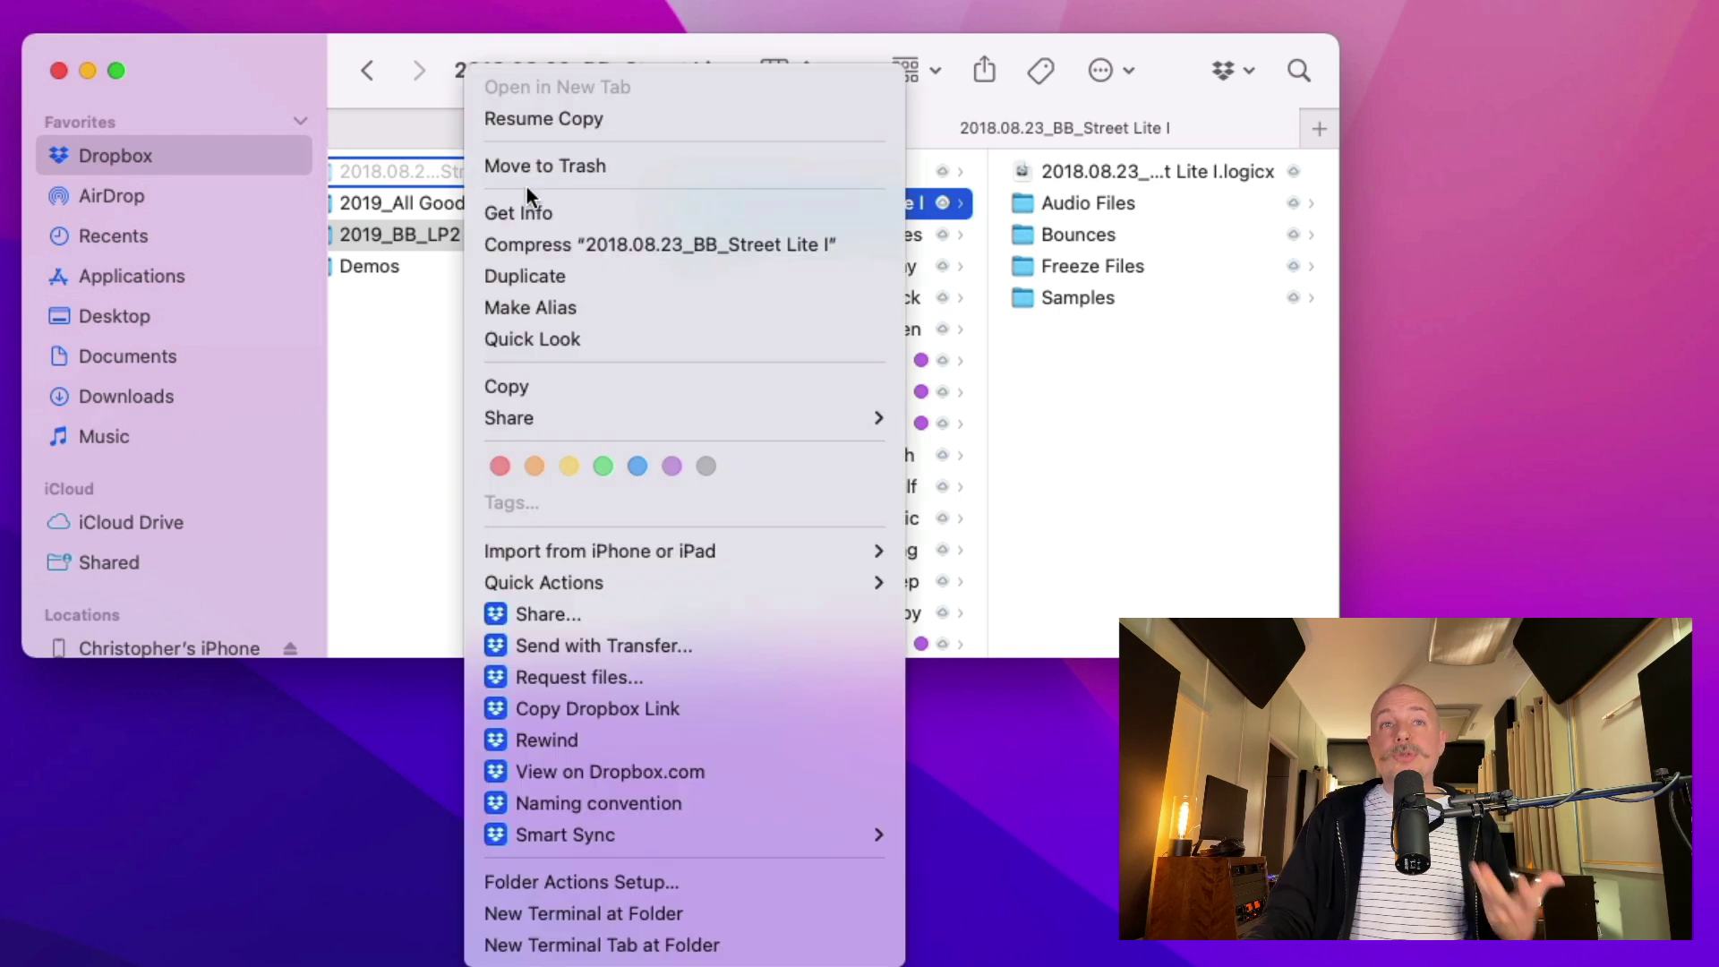
pyautogui.click(535, 170)
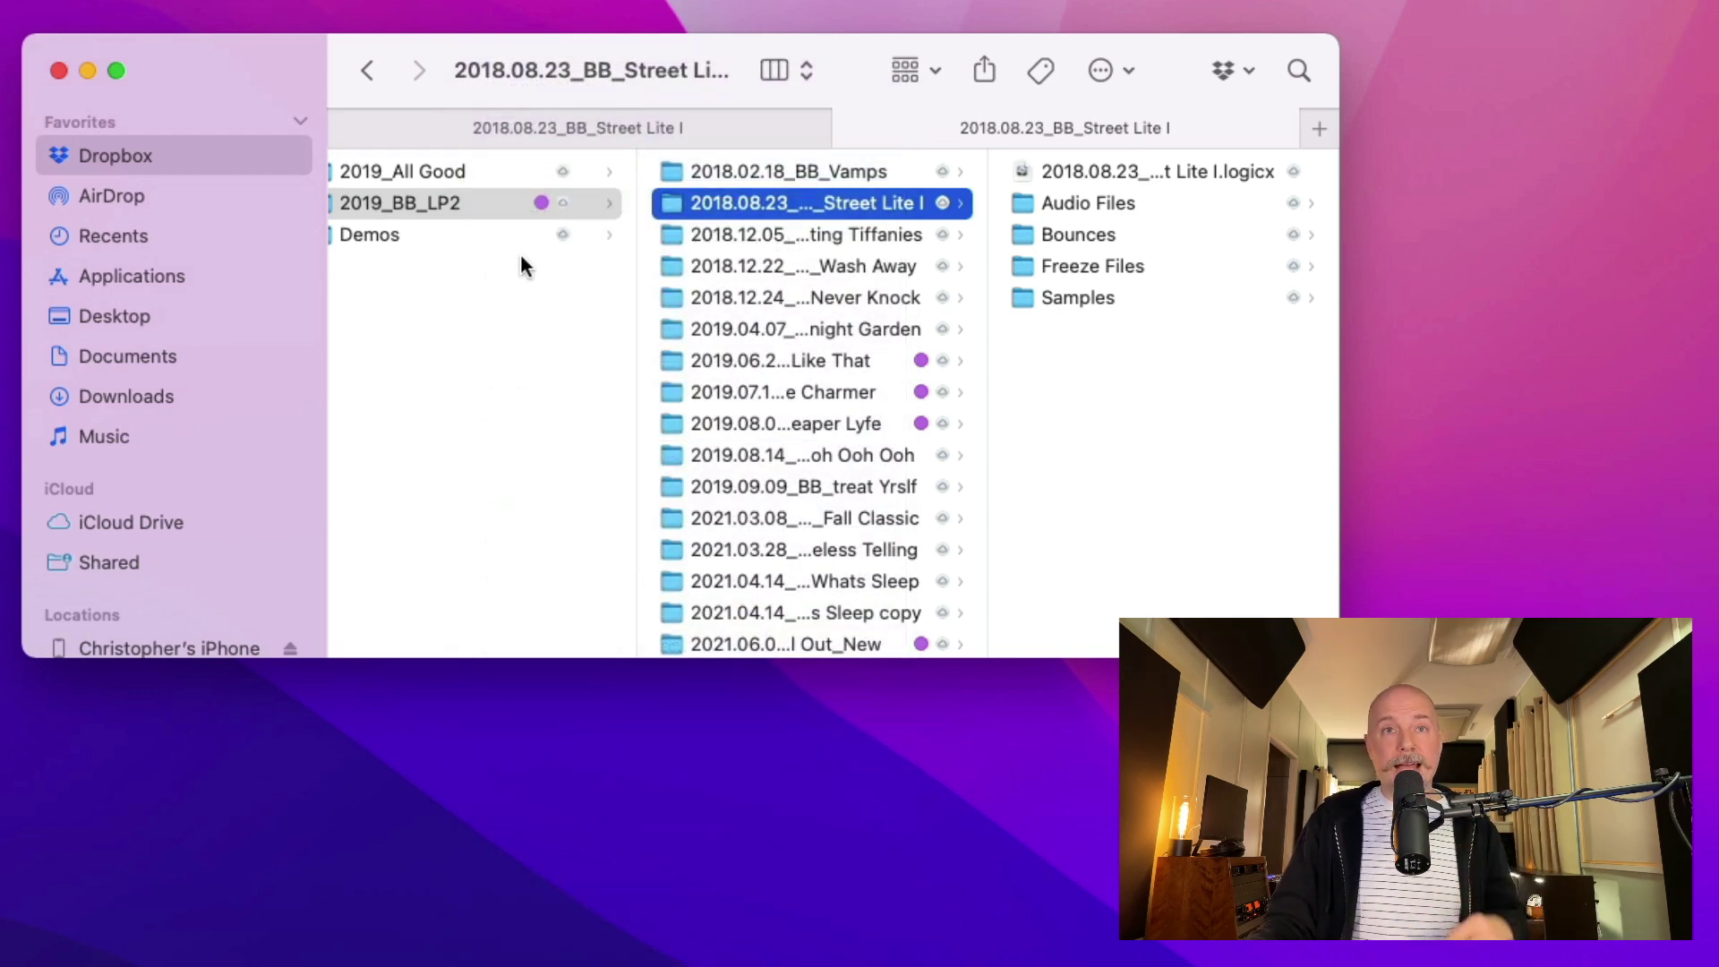
pyautogui.hscroll(-5, 519, 254)
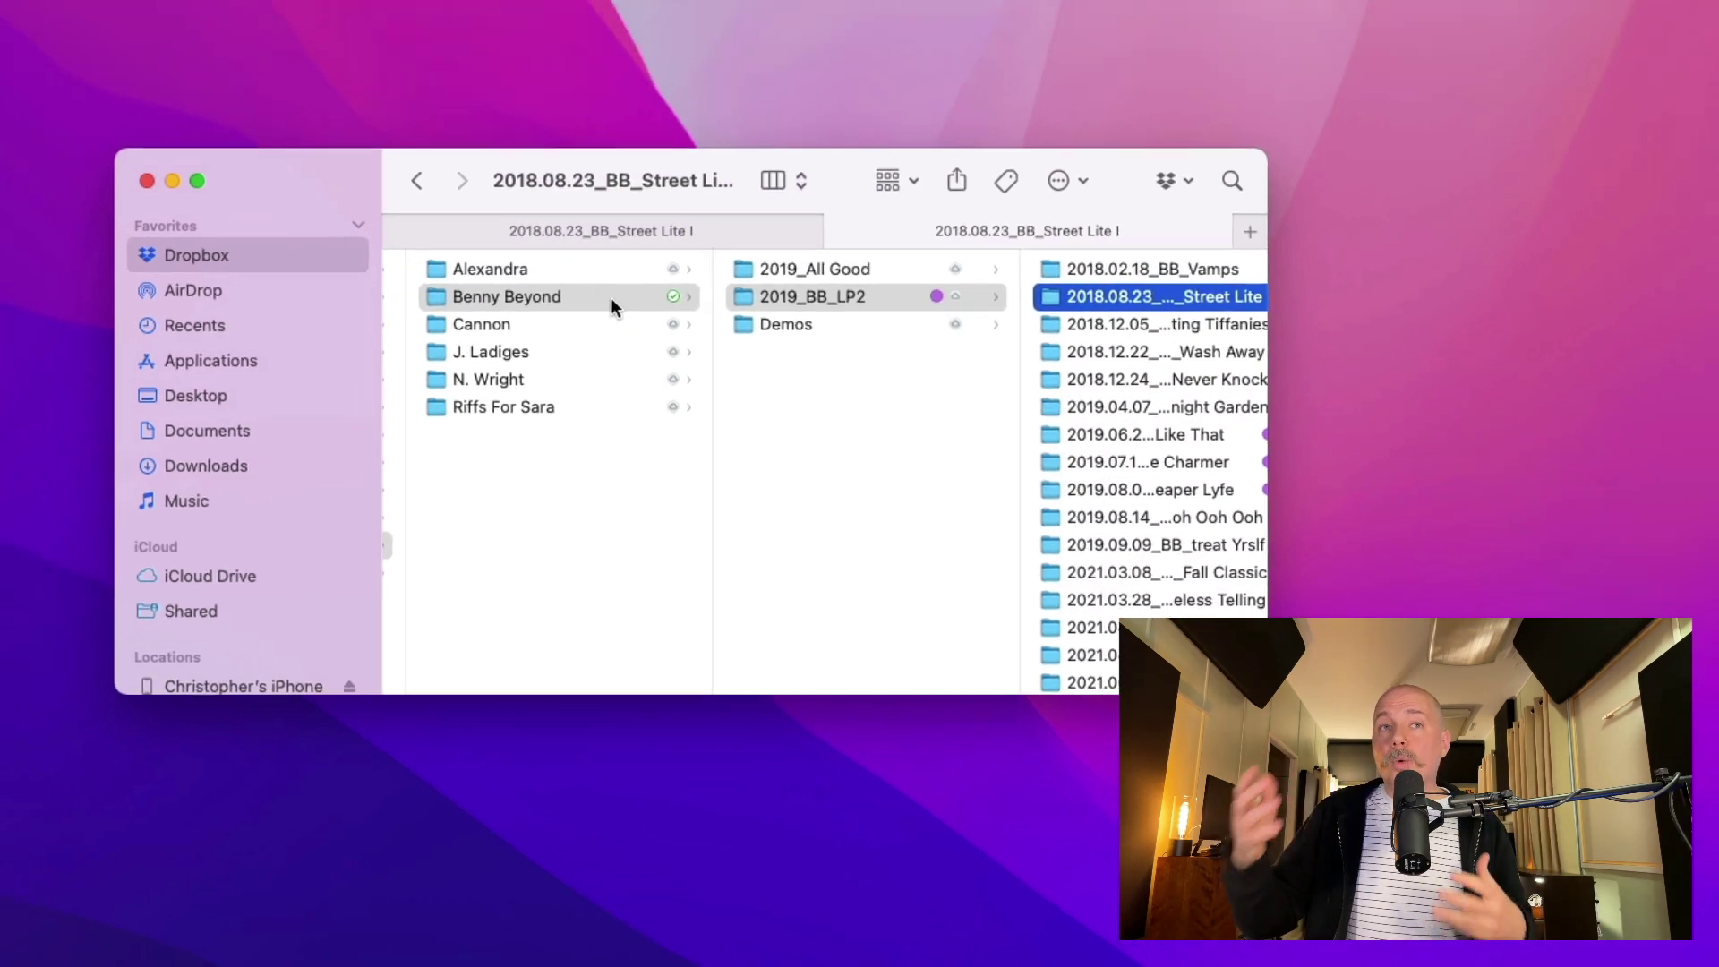
# Connect the Red HD drive and wait for Dropbox's 'Back up Red HD' prompt
pyautogui.hscroll(4, 611, 298)
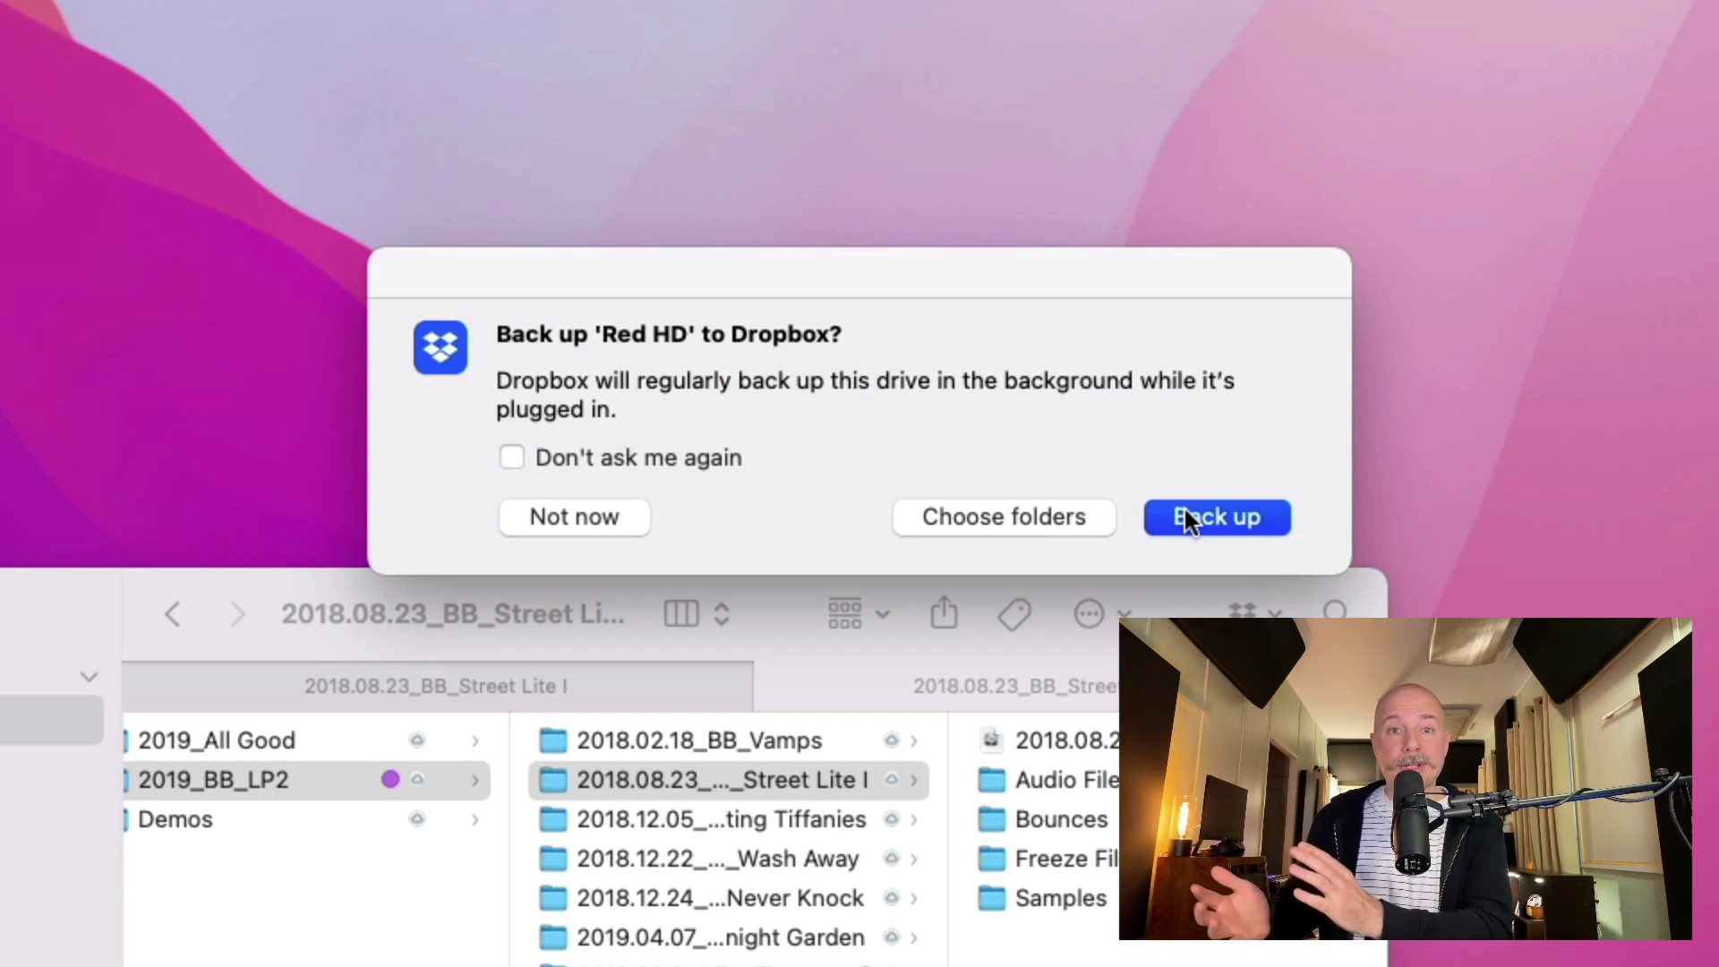
# Uncheck ALBUM in Red HD's backup folder picker, then cancel the Red HD backup
pyautogui.click(1026, 510)
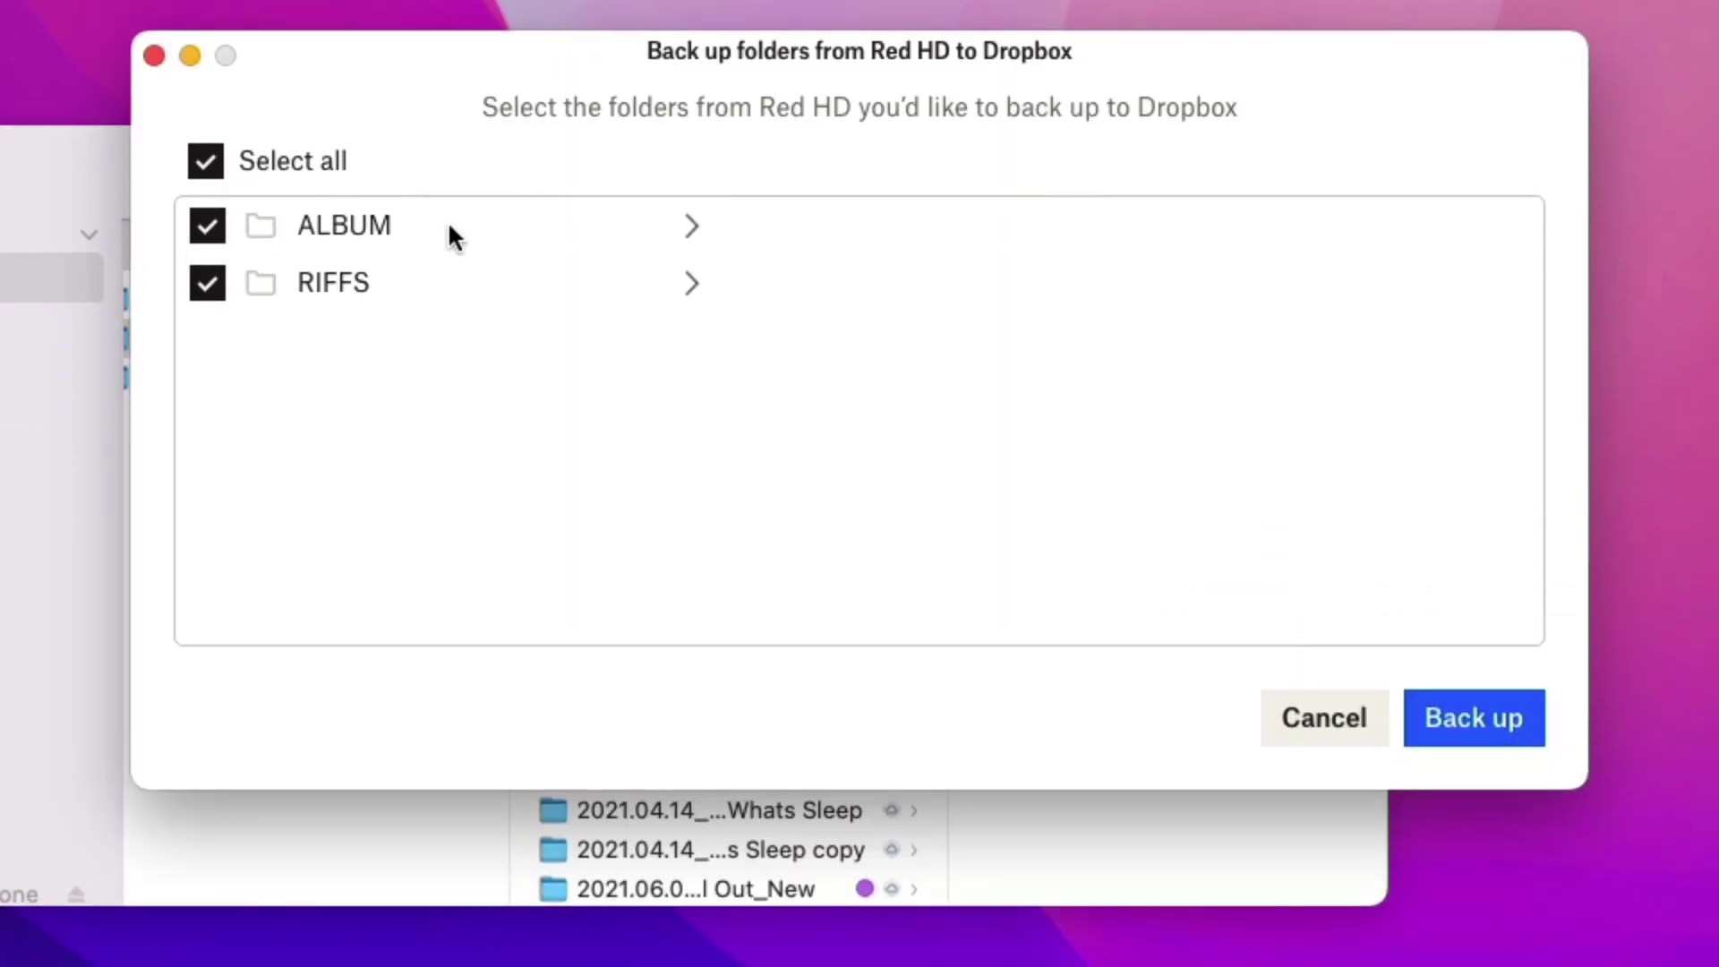
pyautogui.click(205, 228)
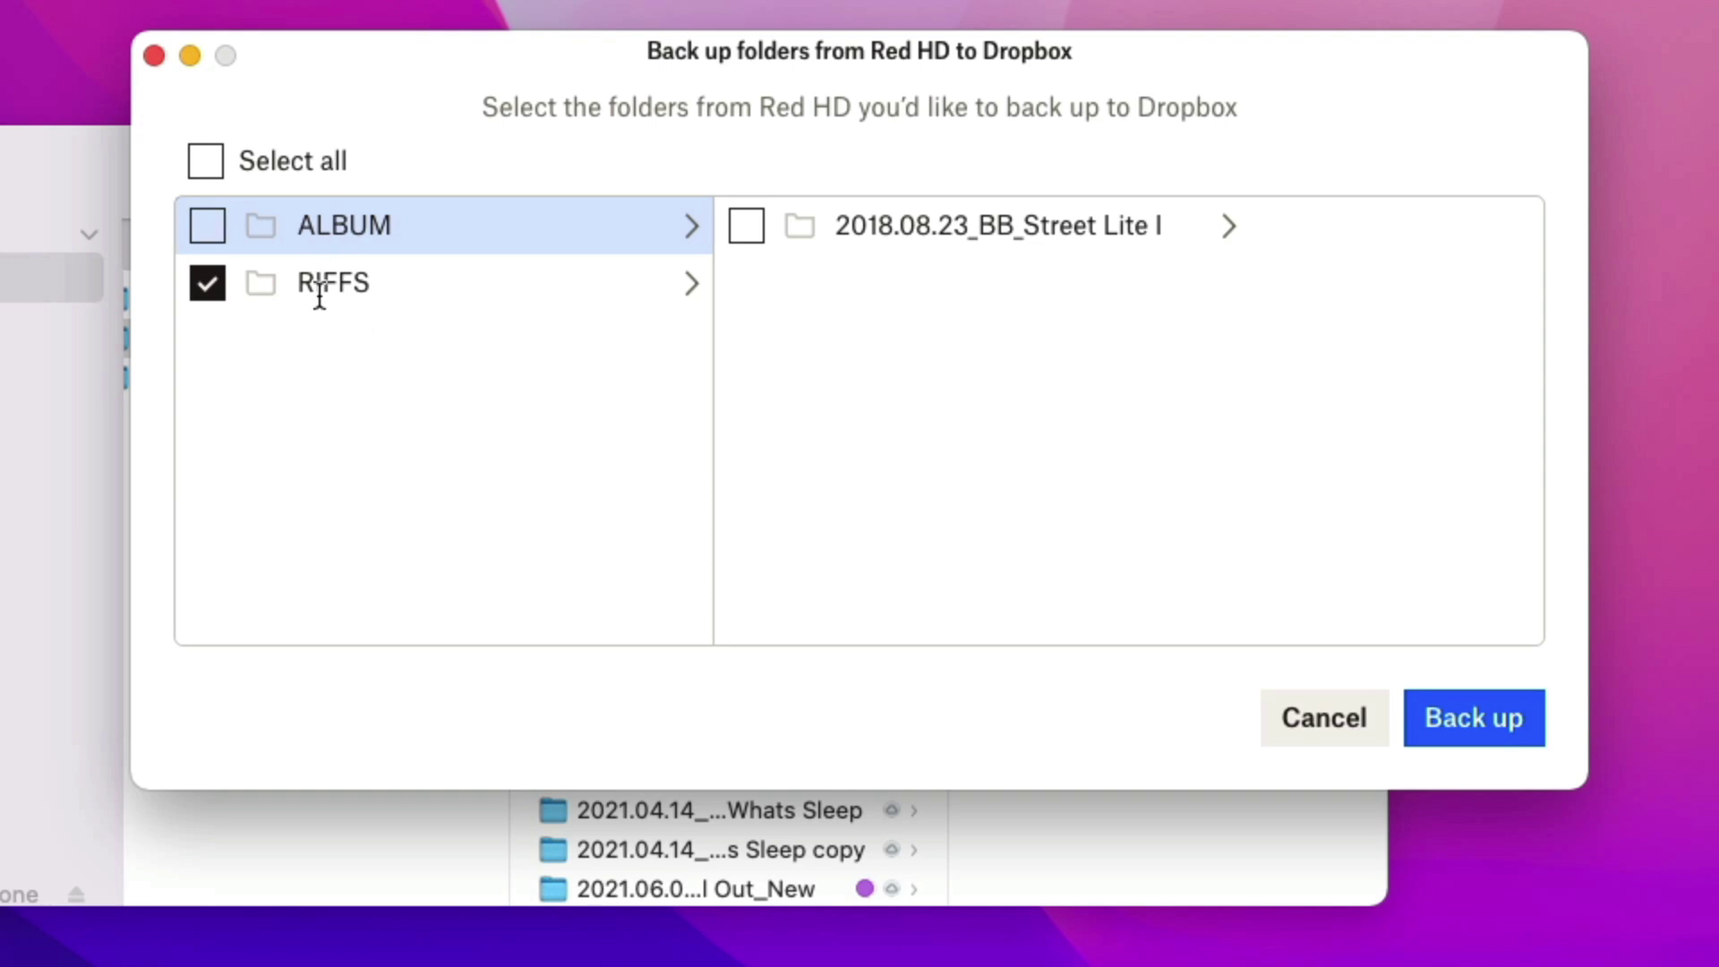
pyautogui.click(1324, 716)
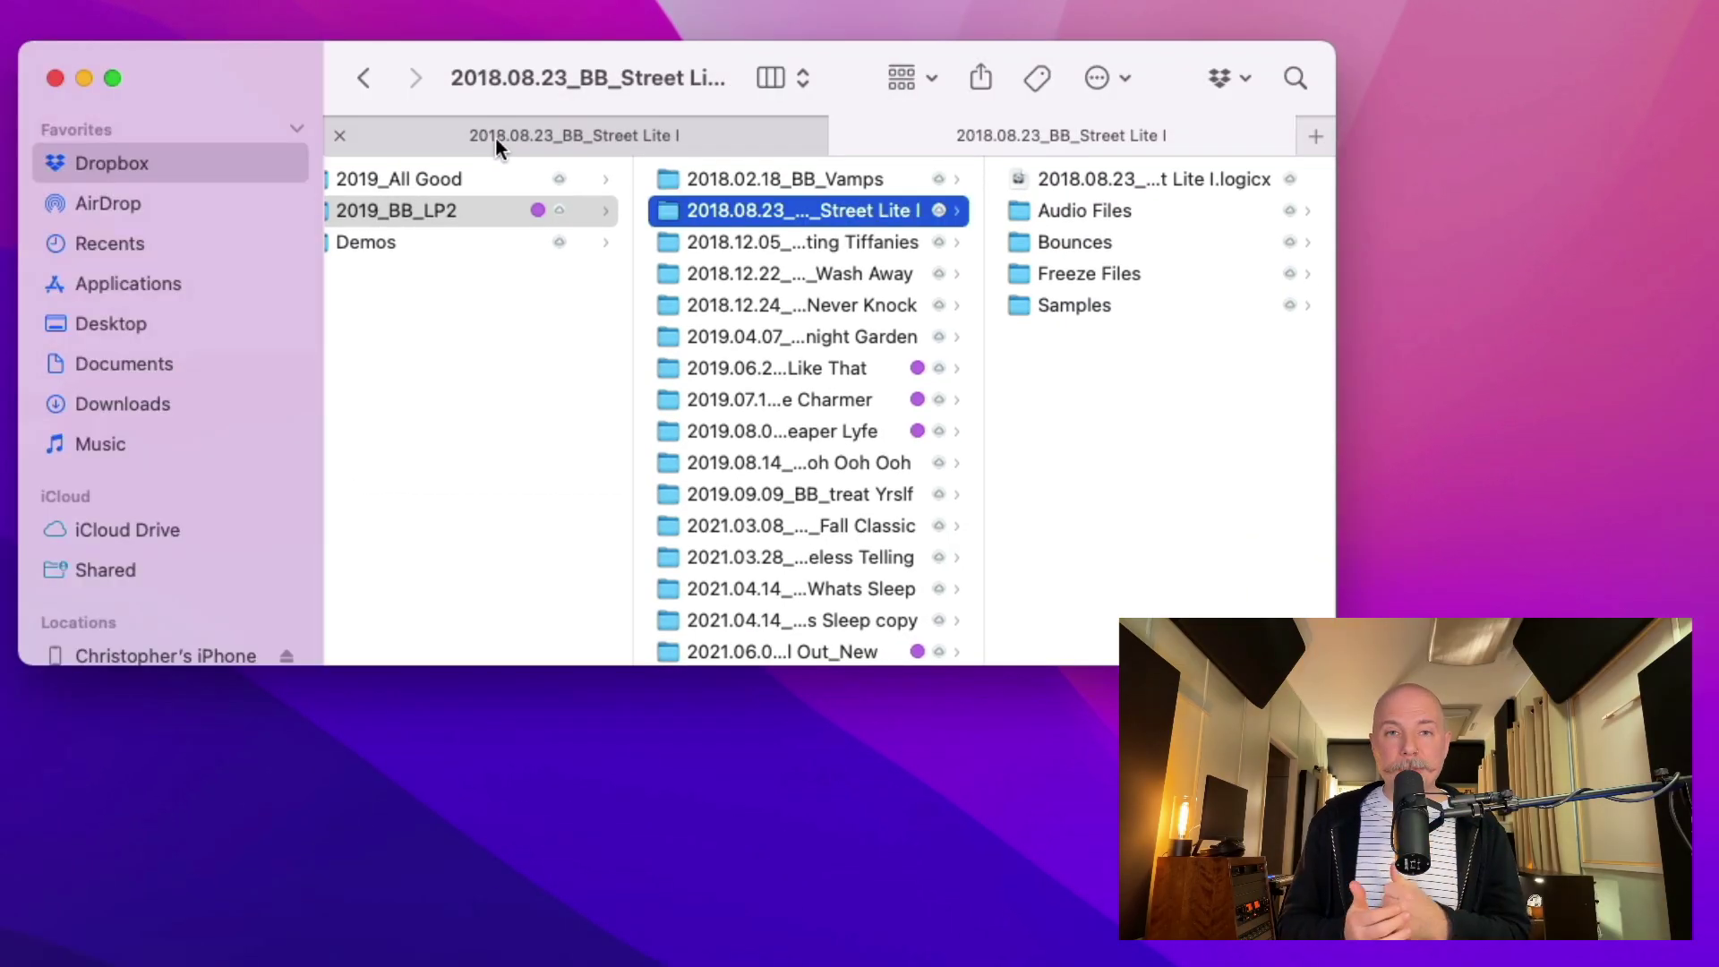
# Inspect the details of the Glyph-1TB backup in Dropbox
pyautogui.hscroll(-5, 503, 293)
pyautogui.hscroll(-5, 550, 277)
pyautogui.scroll(2, 537, 251)
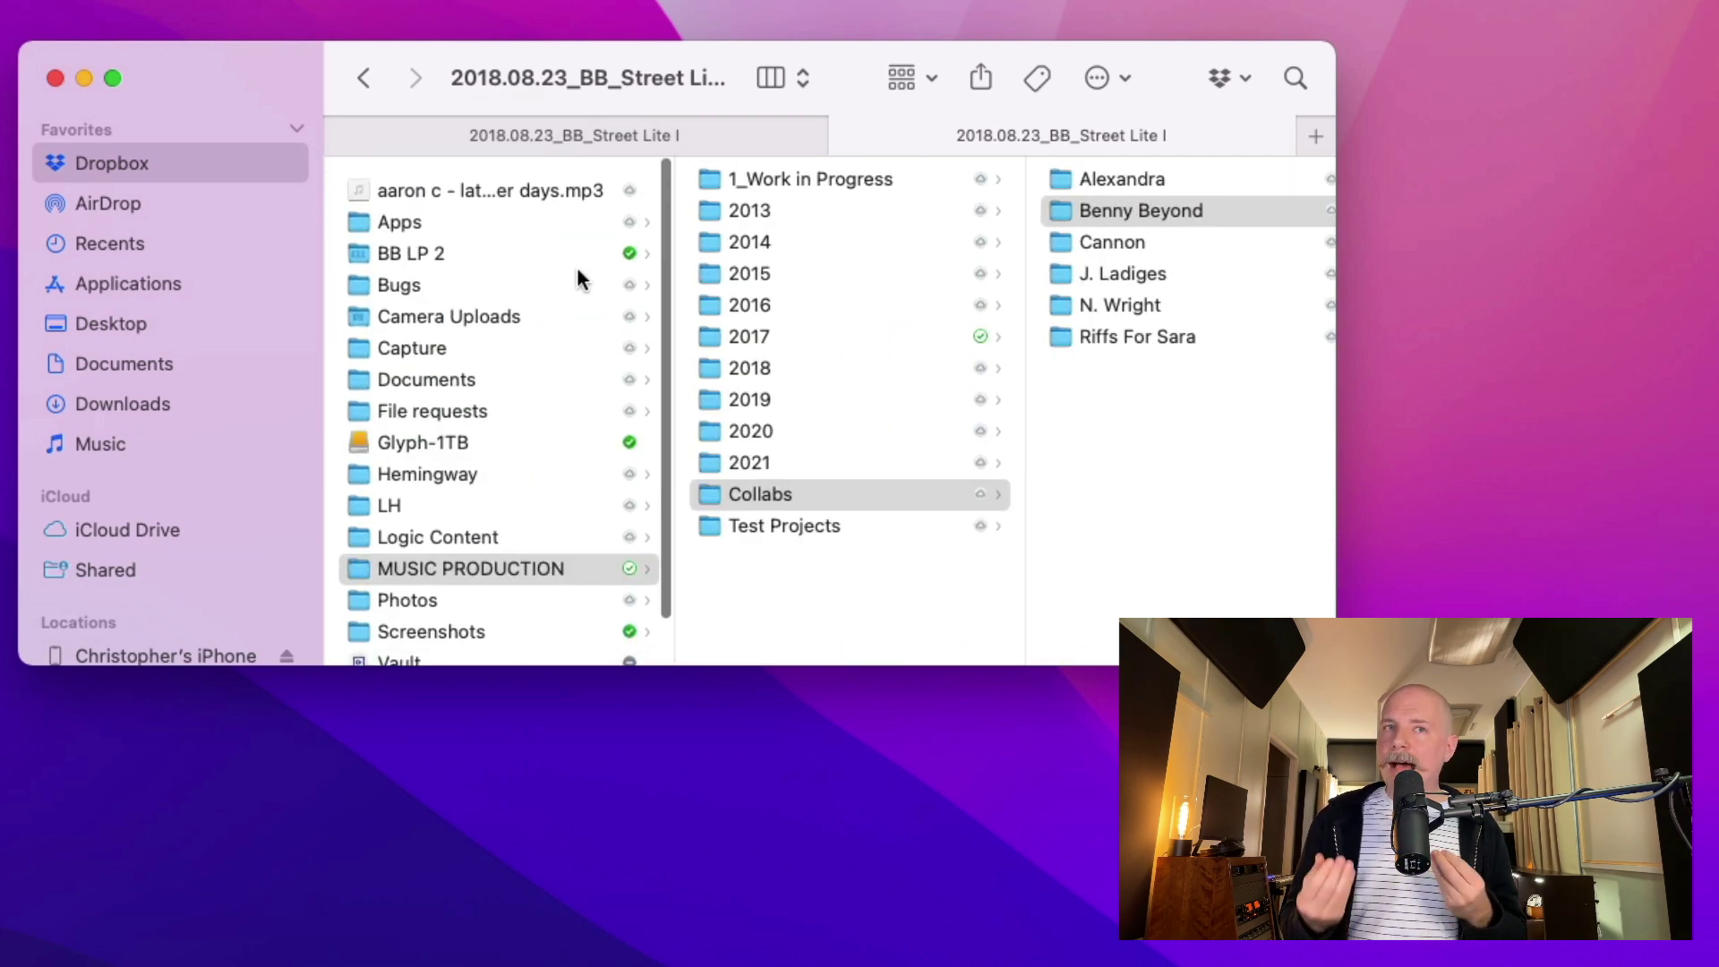
pyautogui.click(465, 431)
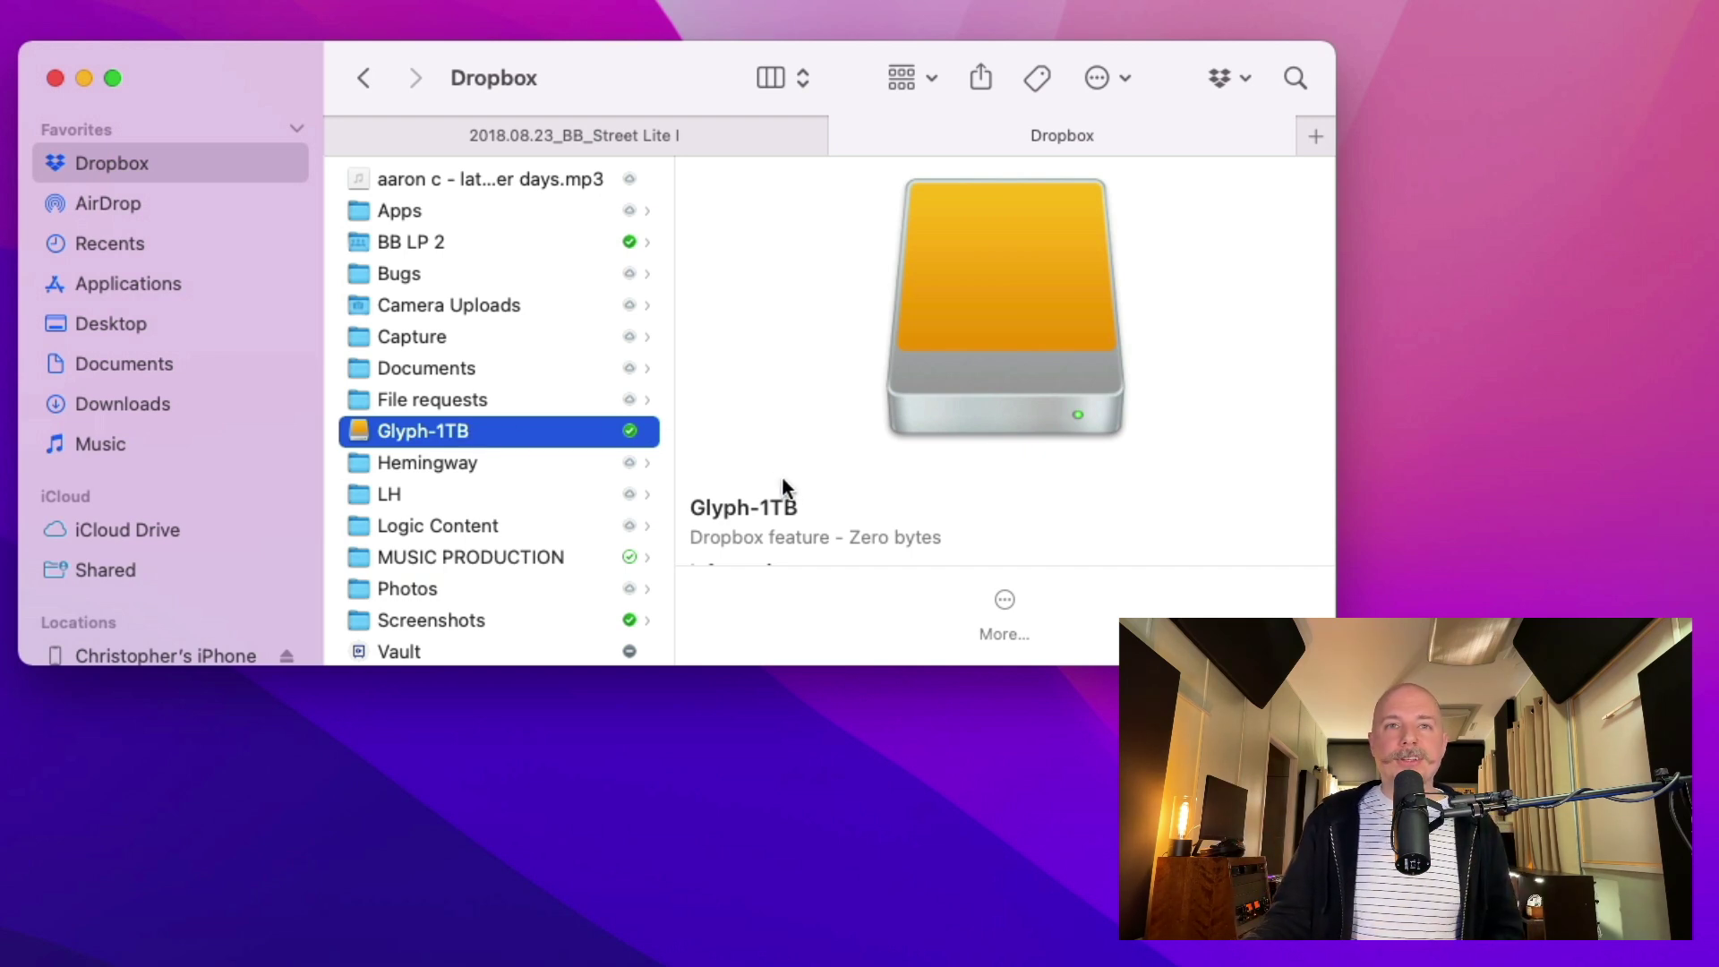
pyautogui.scroll(-2, 852, 492)
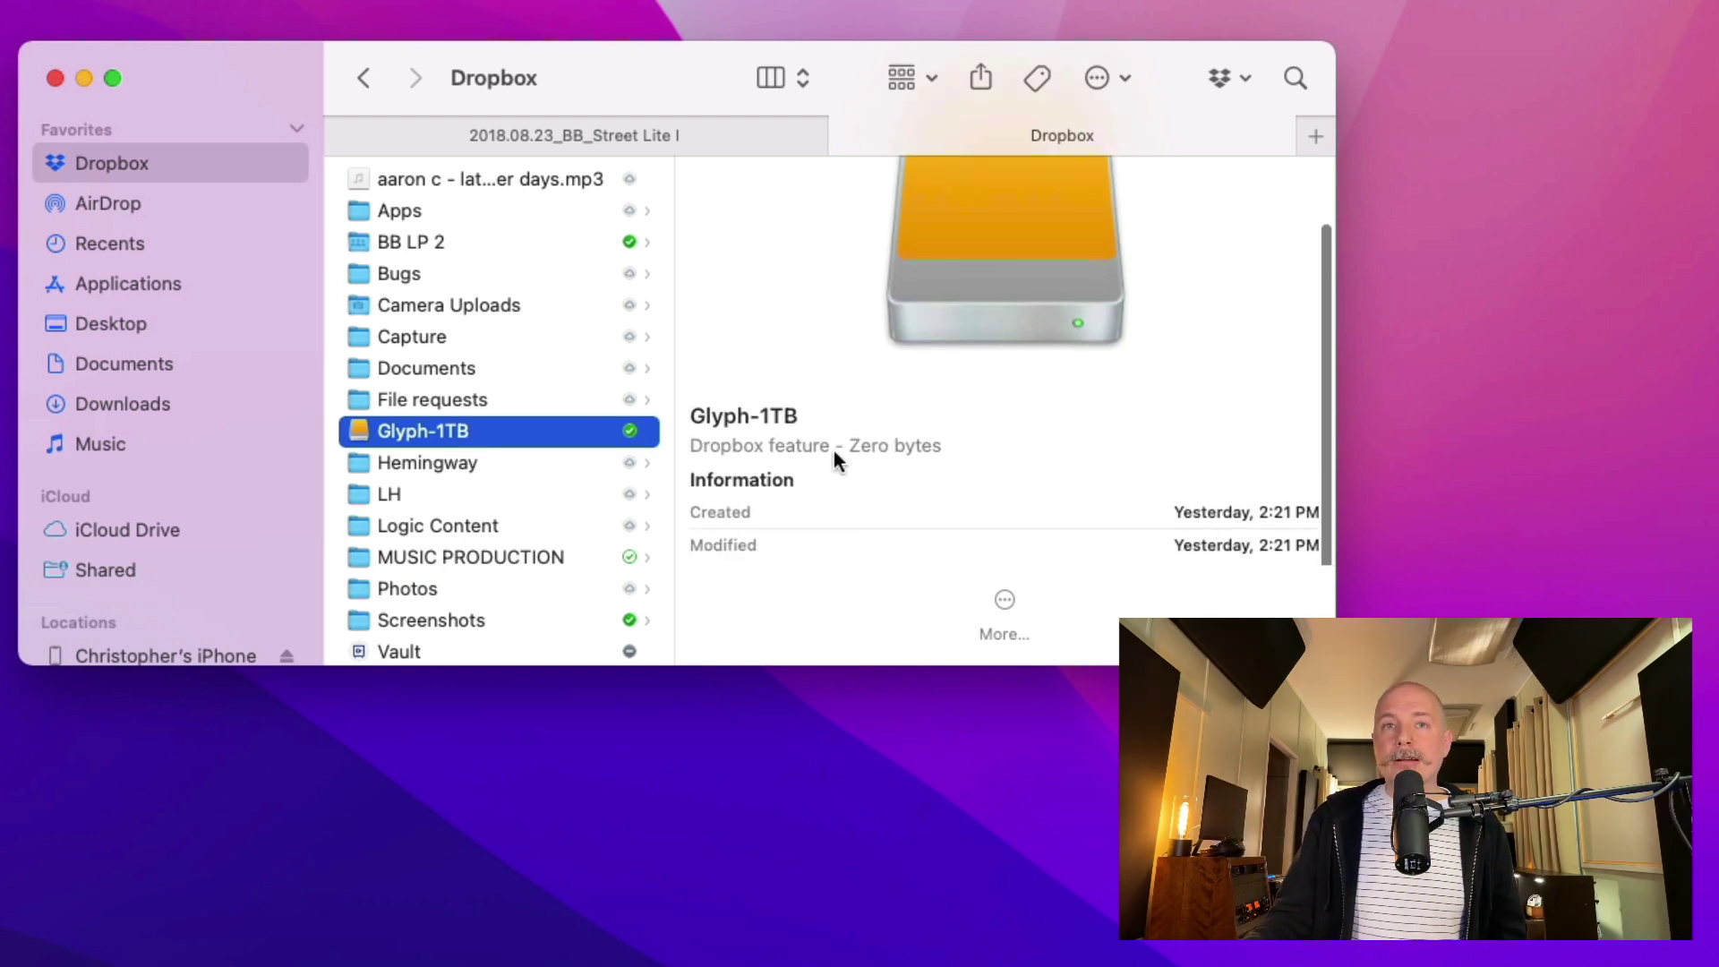
pyautogui.scroll(2, 890, 433)
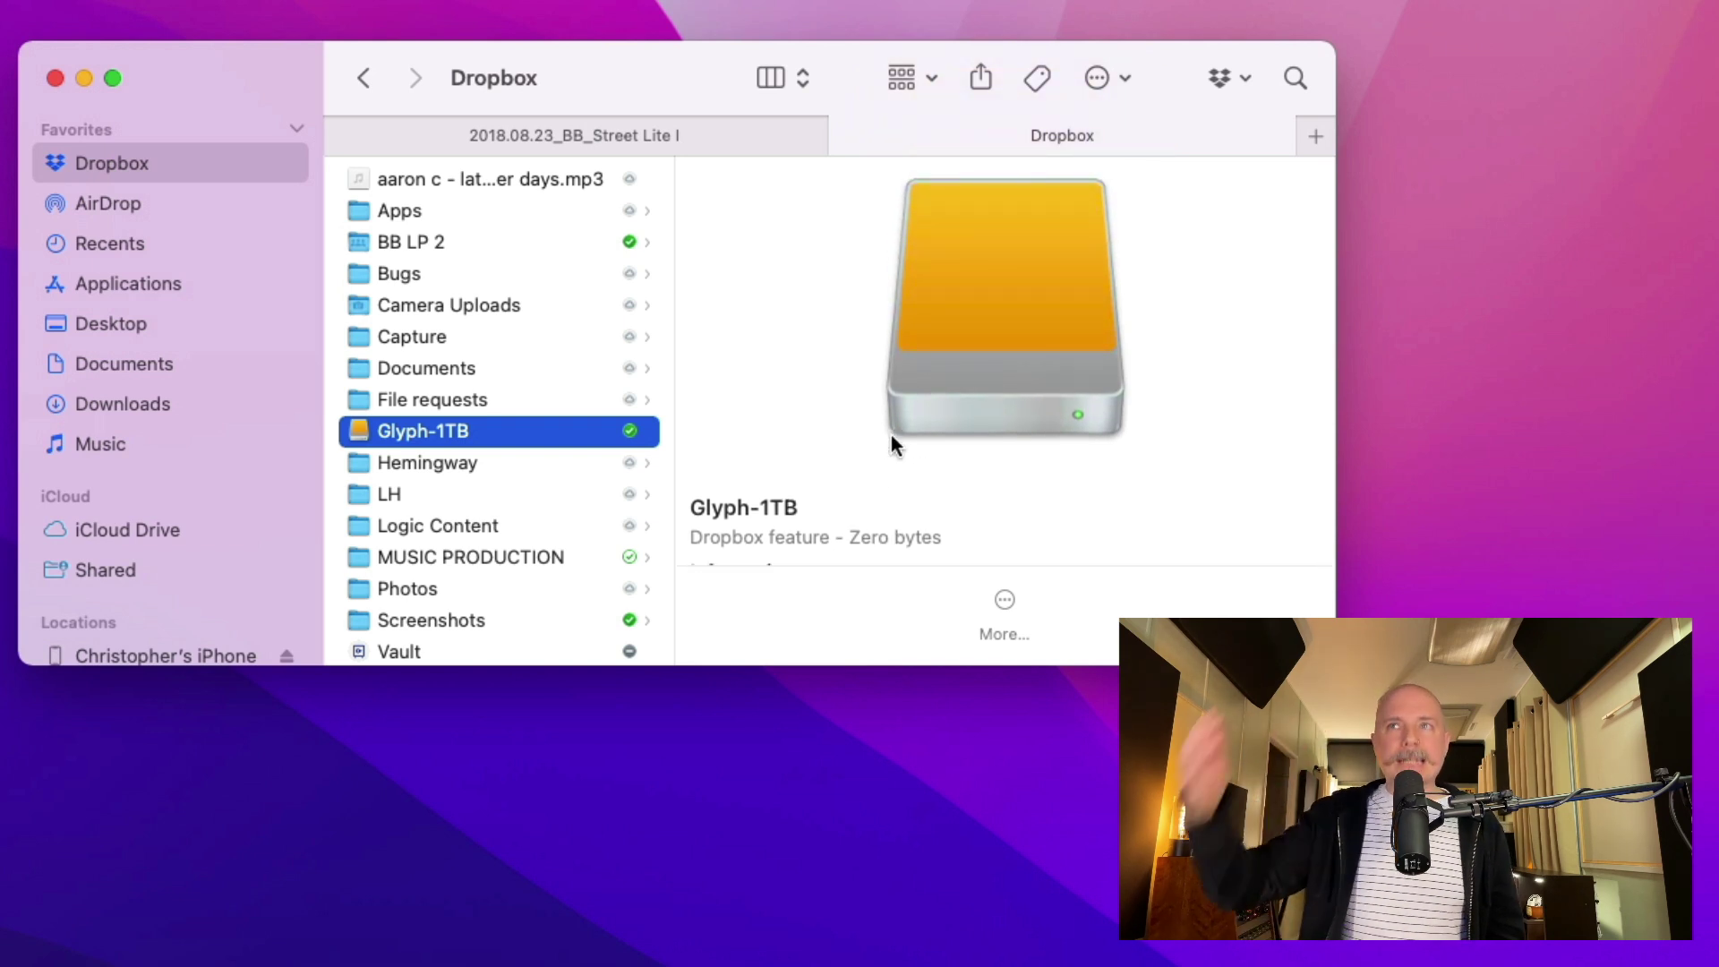
# Locate the Glyph-1TB backup in the Dropbox folder and choose View on Dropbox.com
pyautogui.click(564, 134)
pyautogui.hscroll(-3, 741, 276)
pyautogui.click(418, 464)
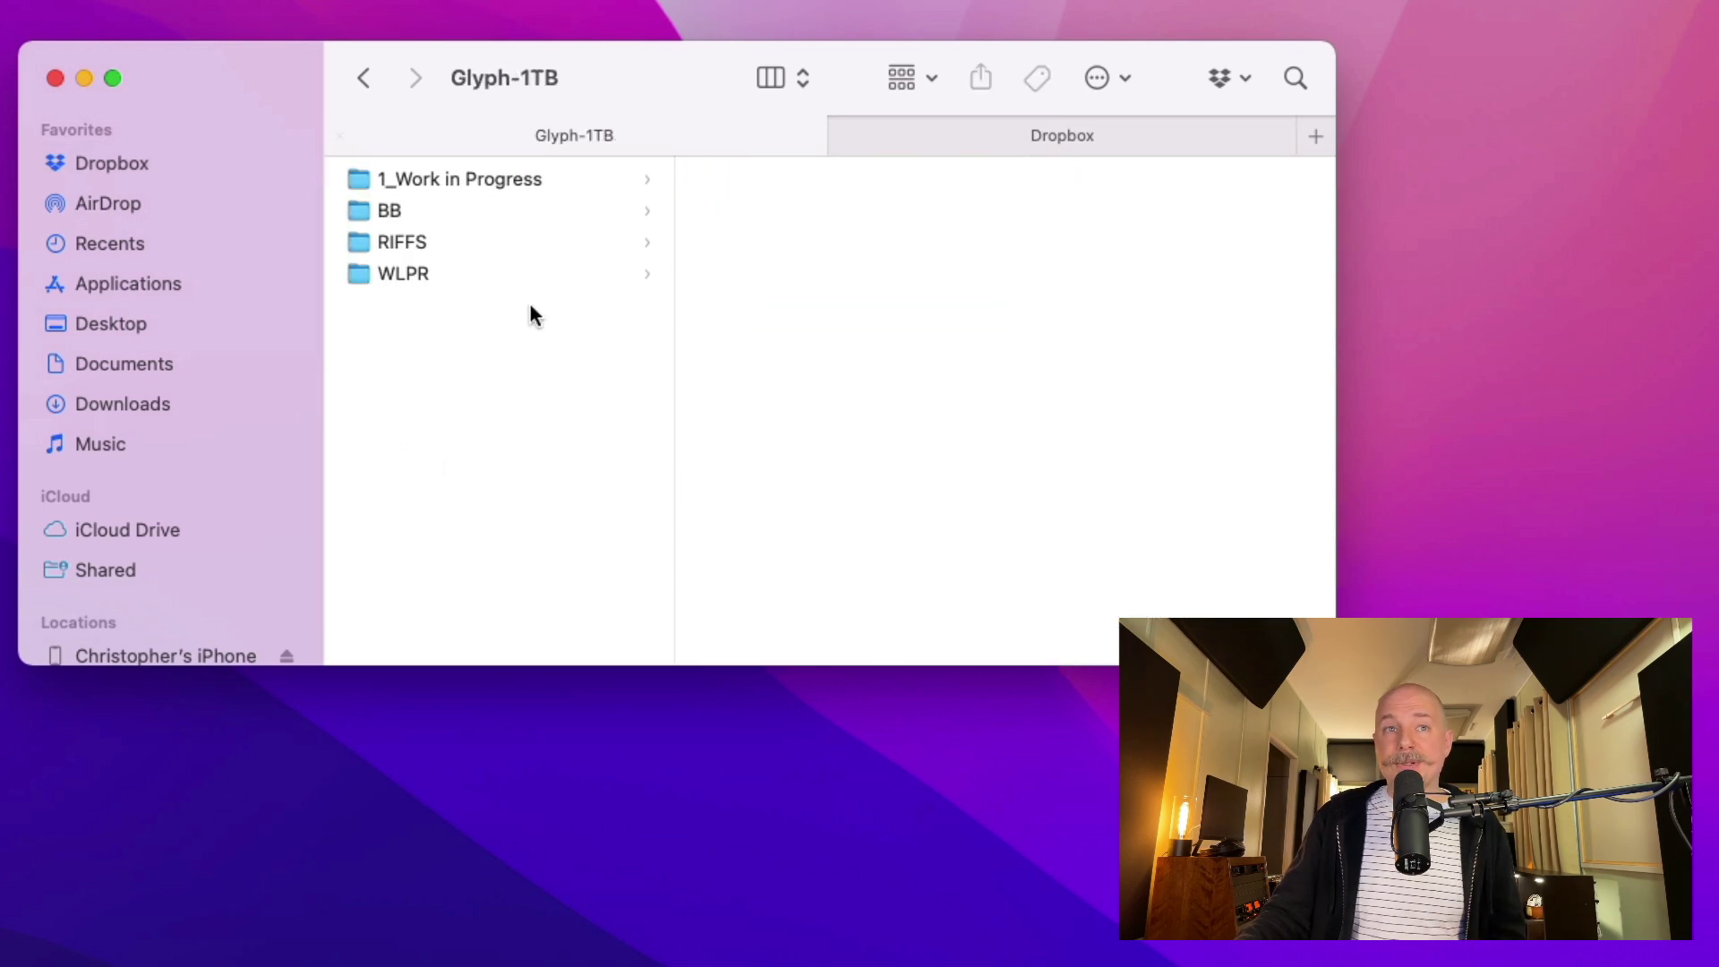
pyautogui.click(985, 136)
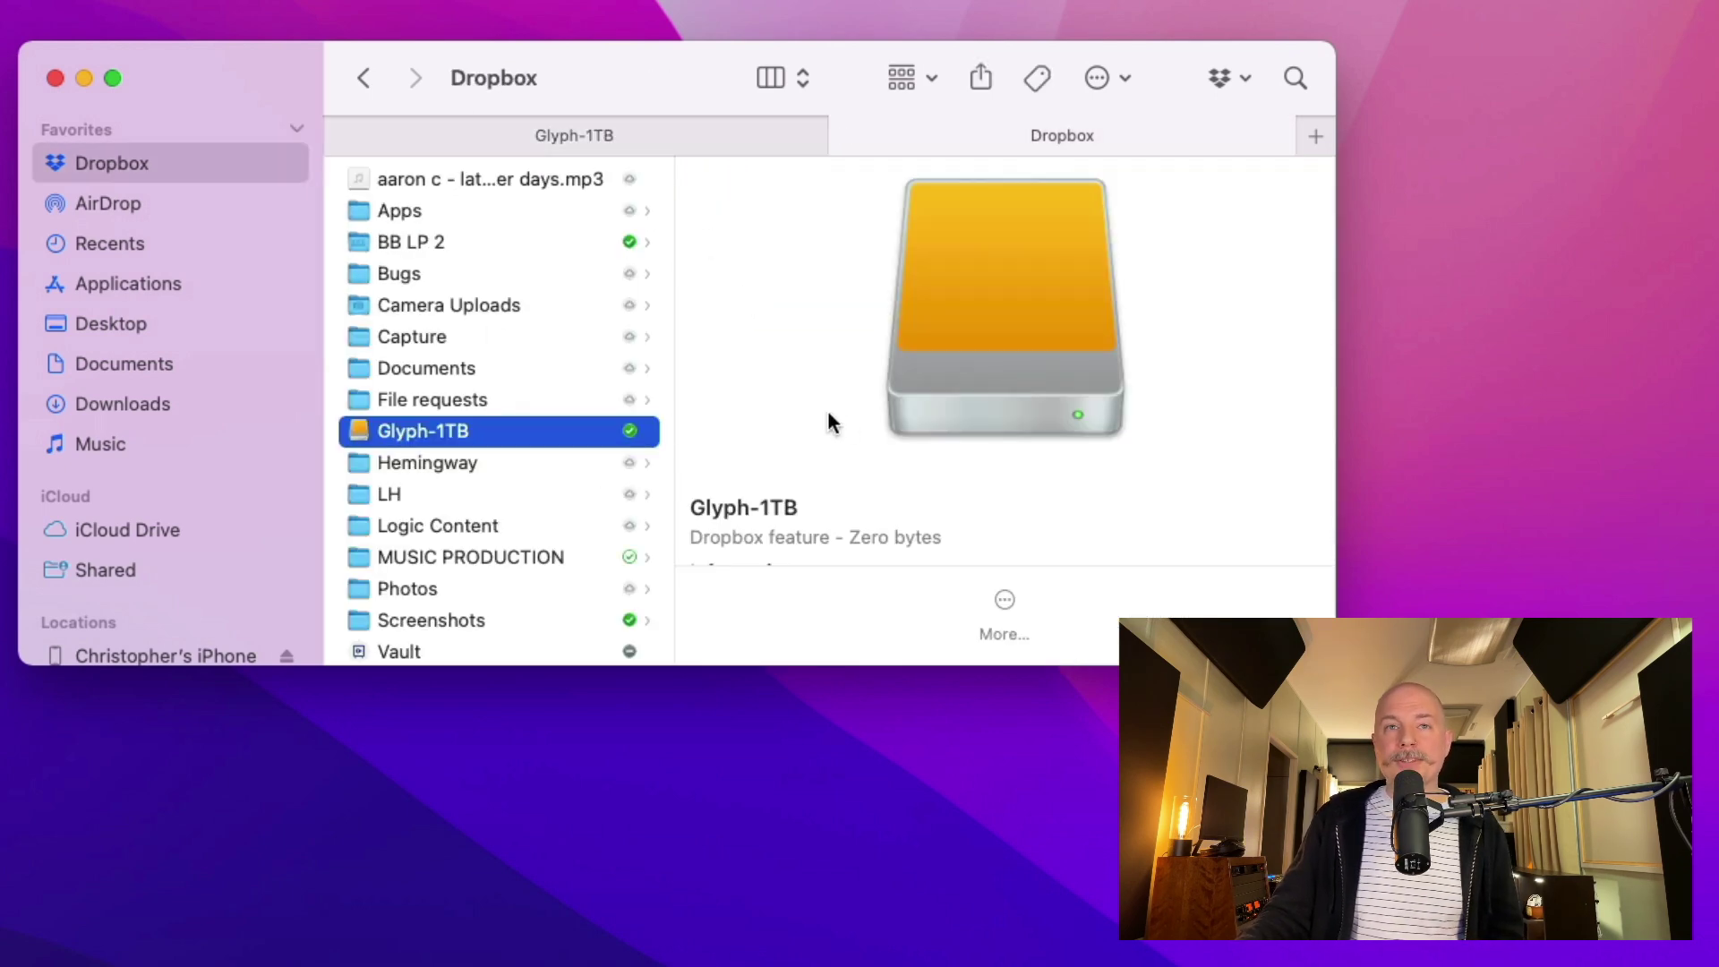
pyautogui.scroll(-1, 850, 428)
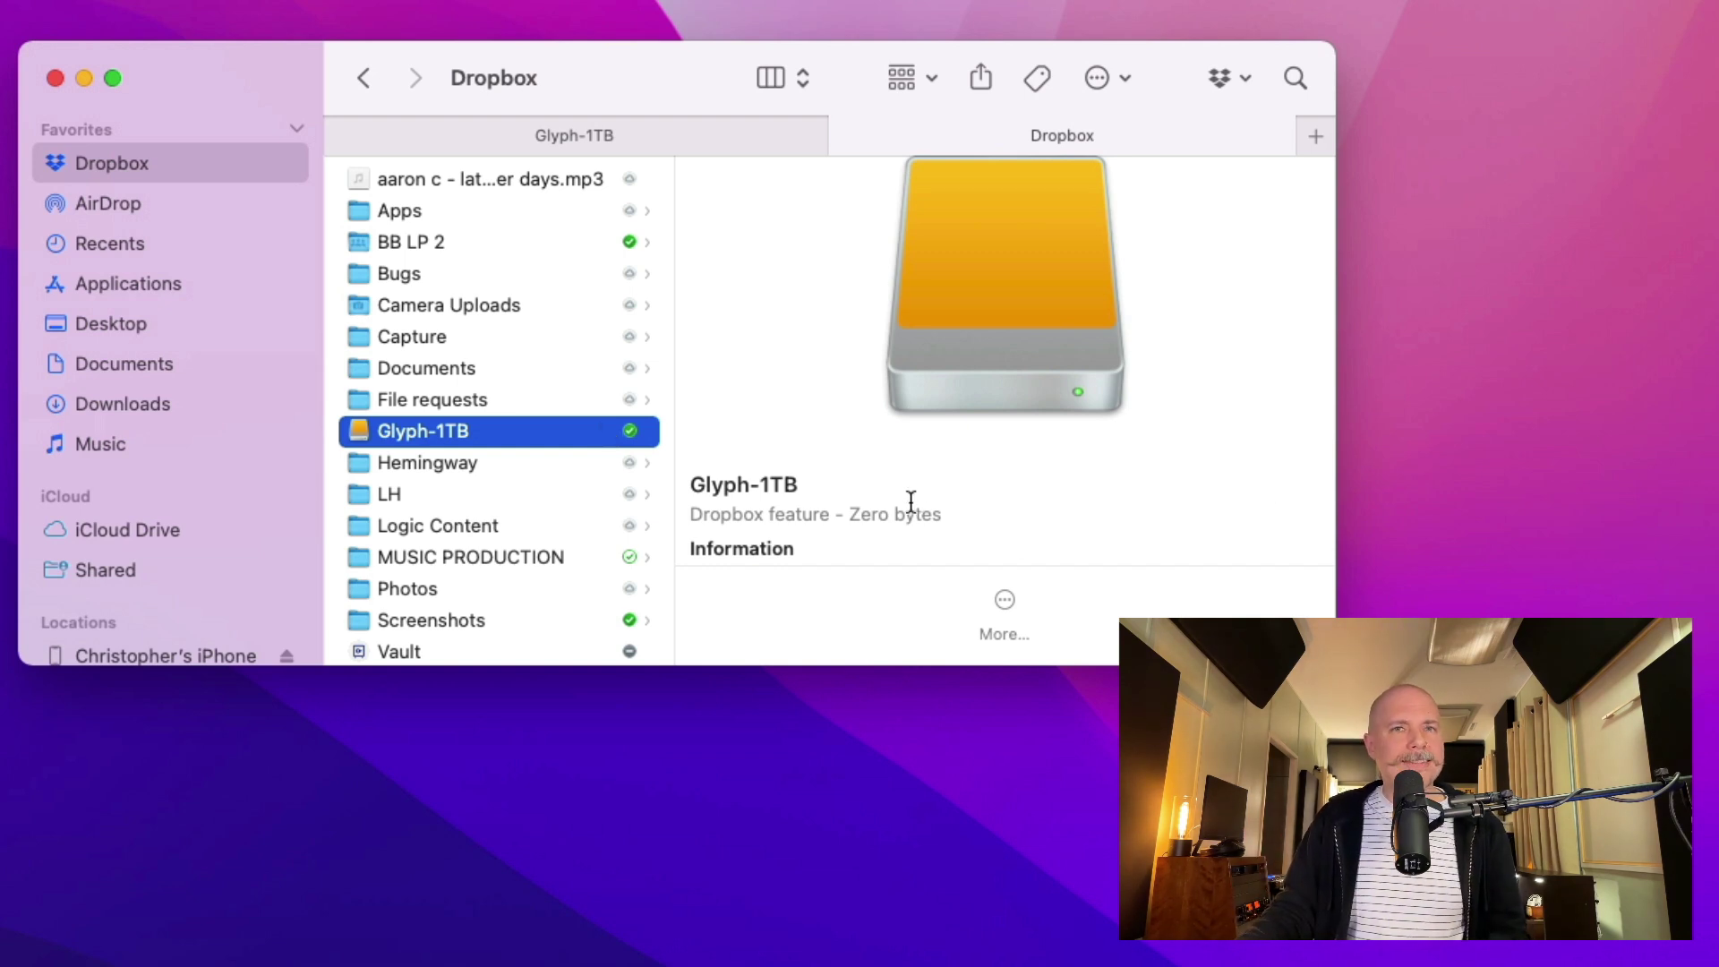
pyautogui.rightClick(524, 432)
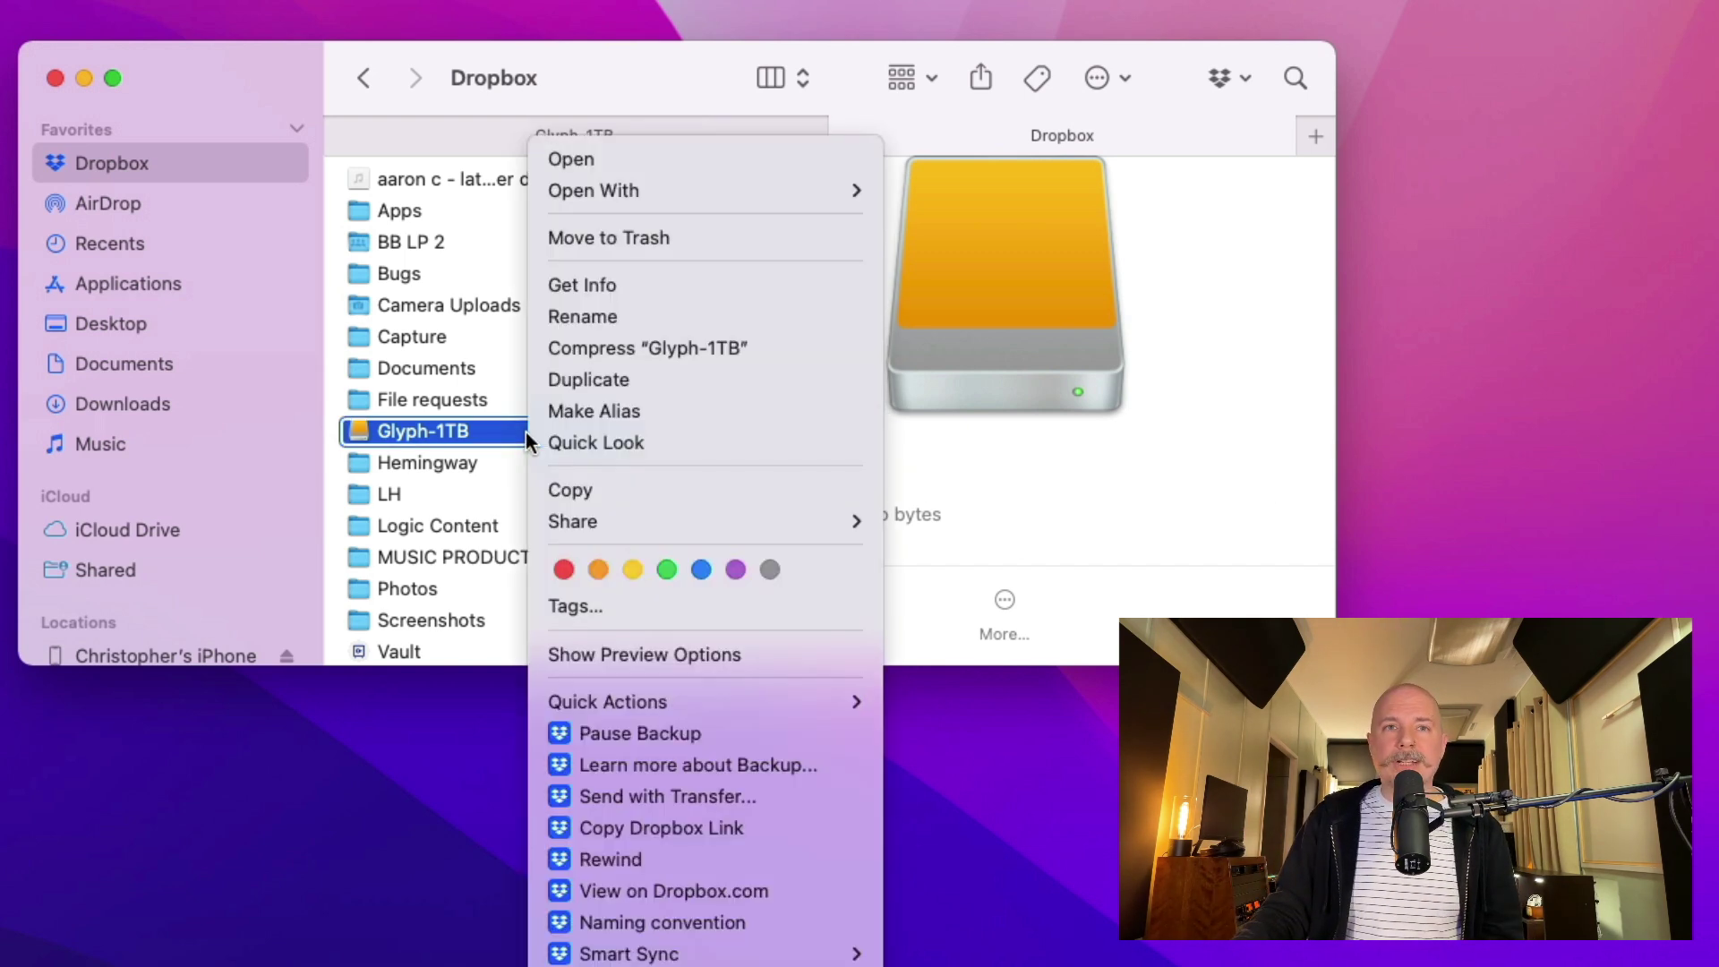
pyautogui.click(699, 891)
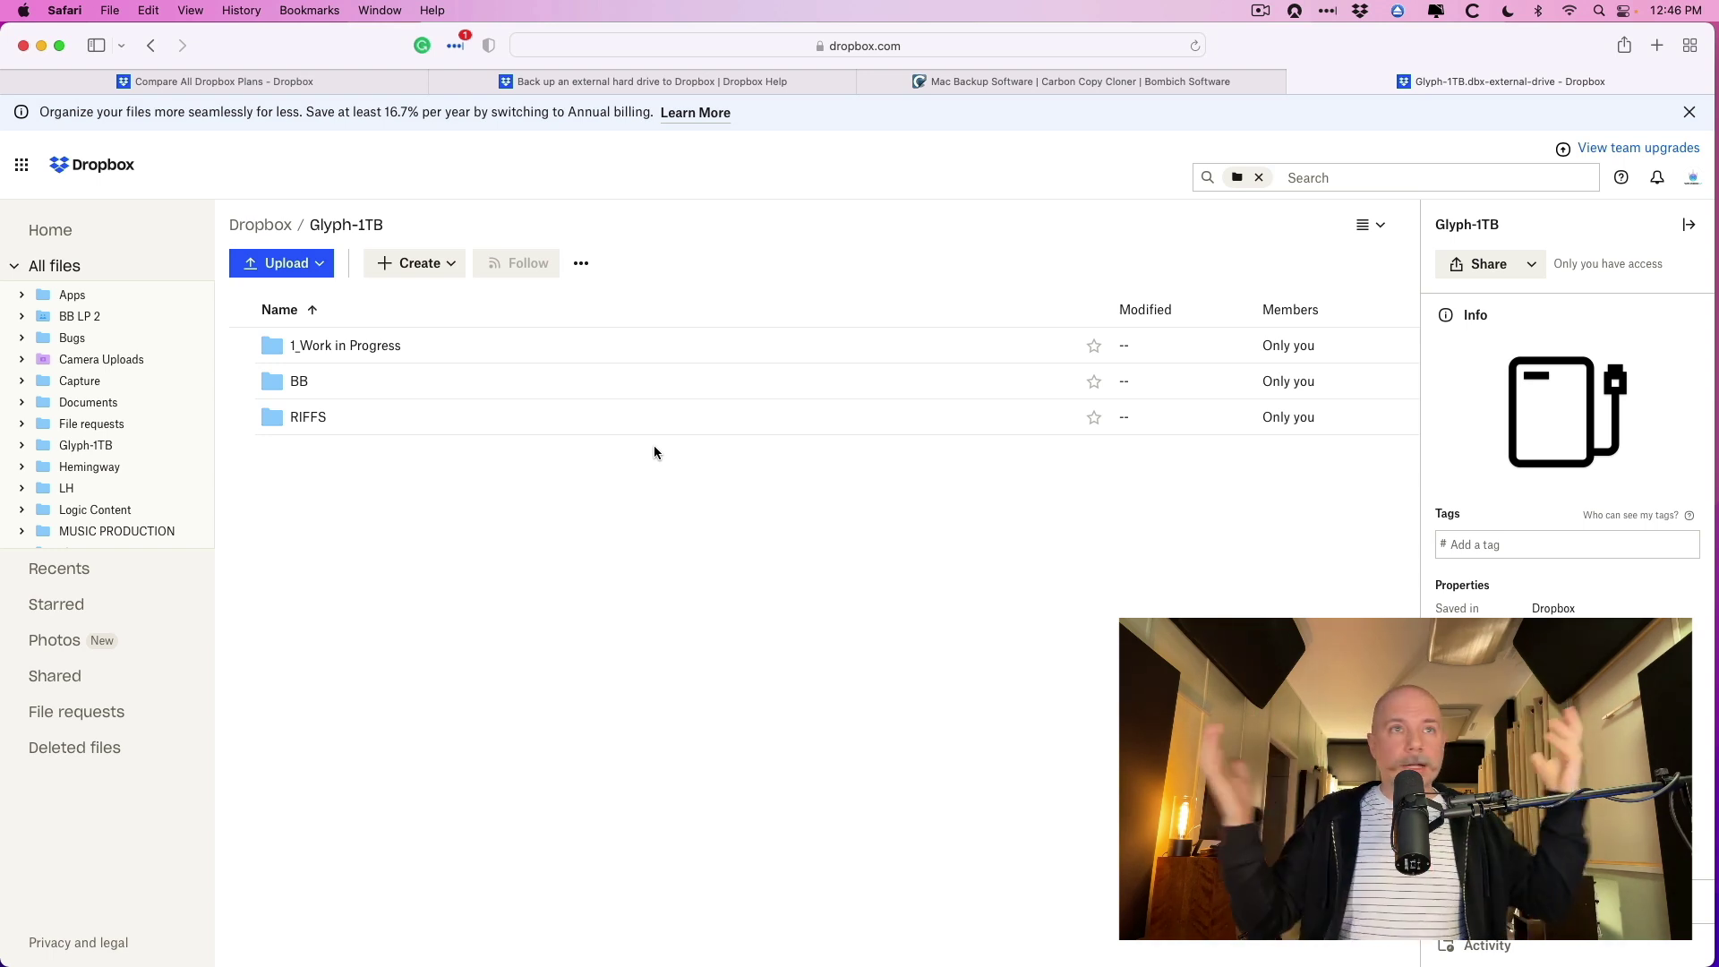
# Open BB › BB_LP2 on dropbox.com, then switch to Finder
pyautogui.click(302, 381)
pyautogui.click(322, 350)
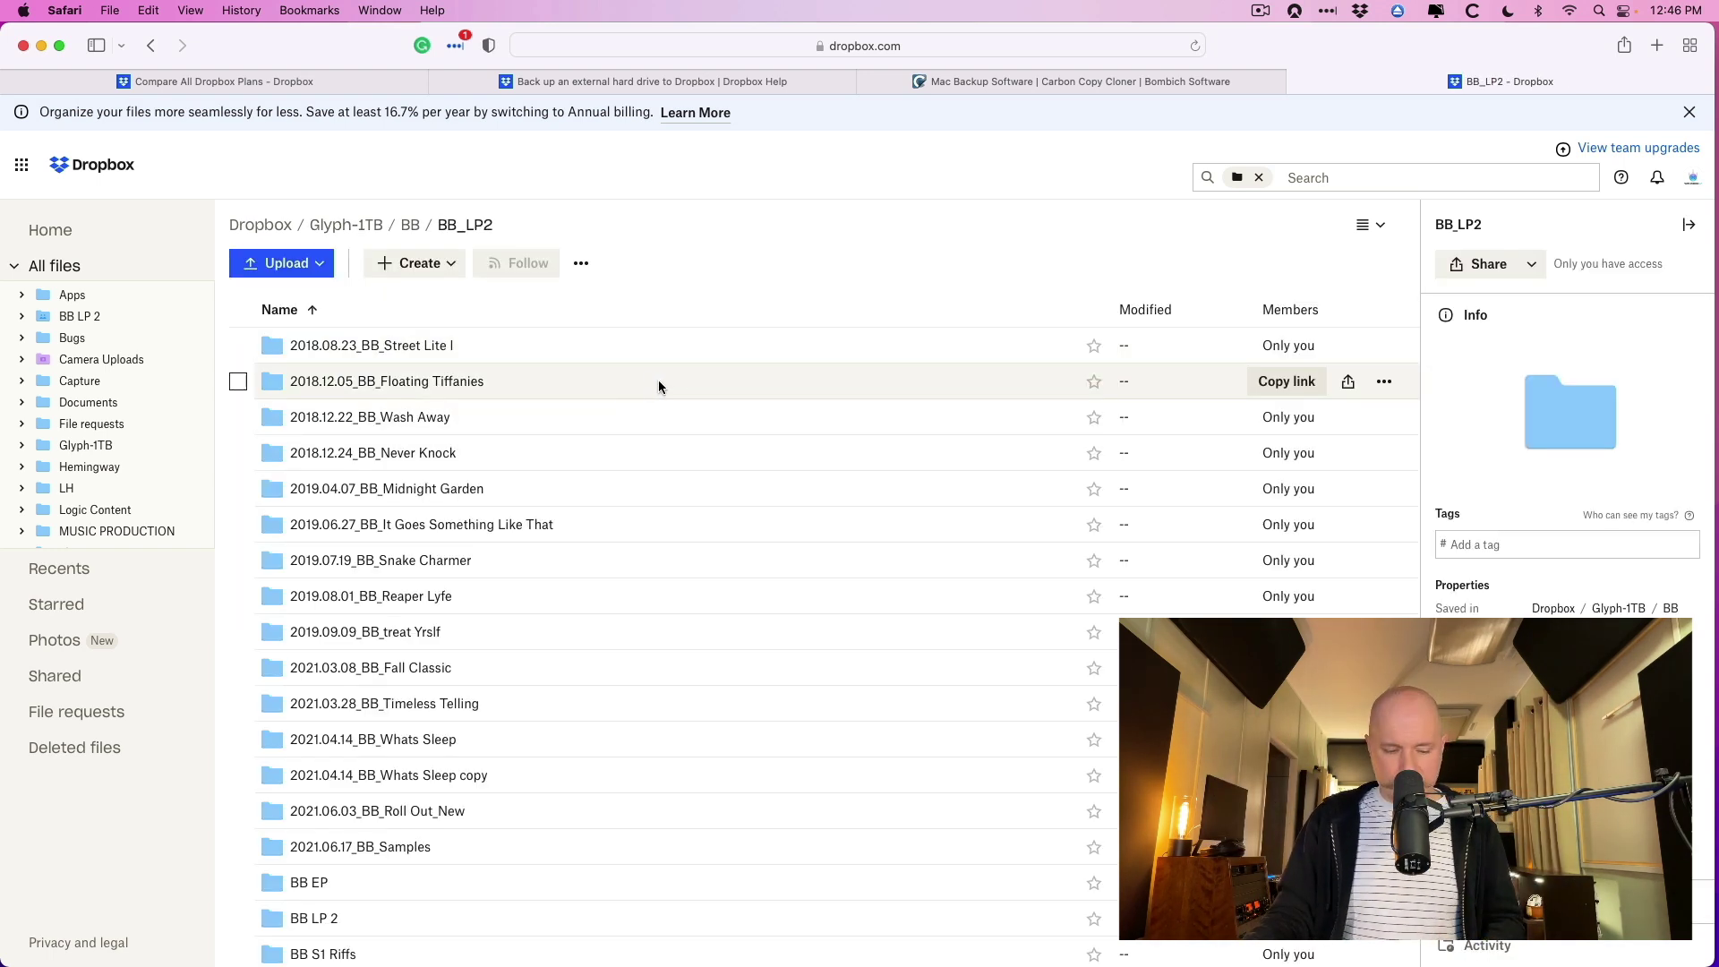
pyautogui.press('super+Tab')
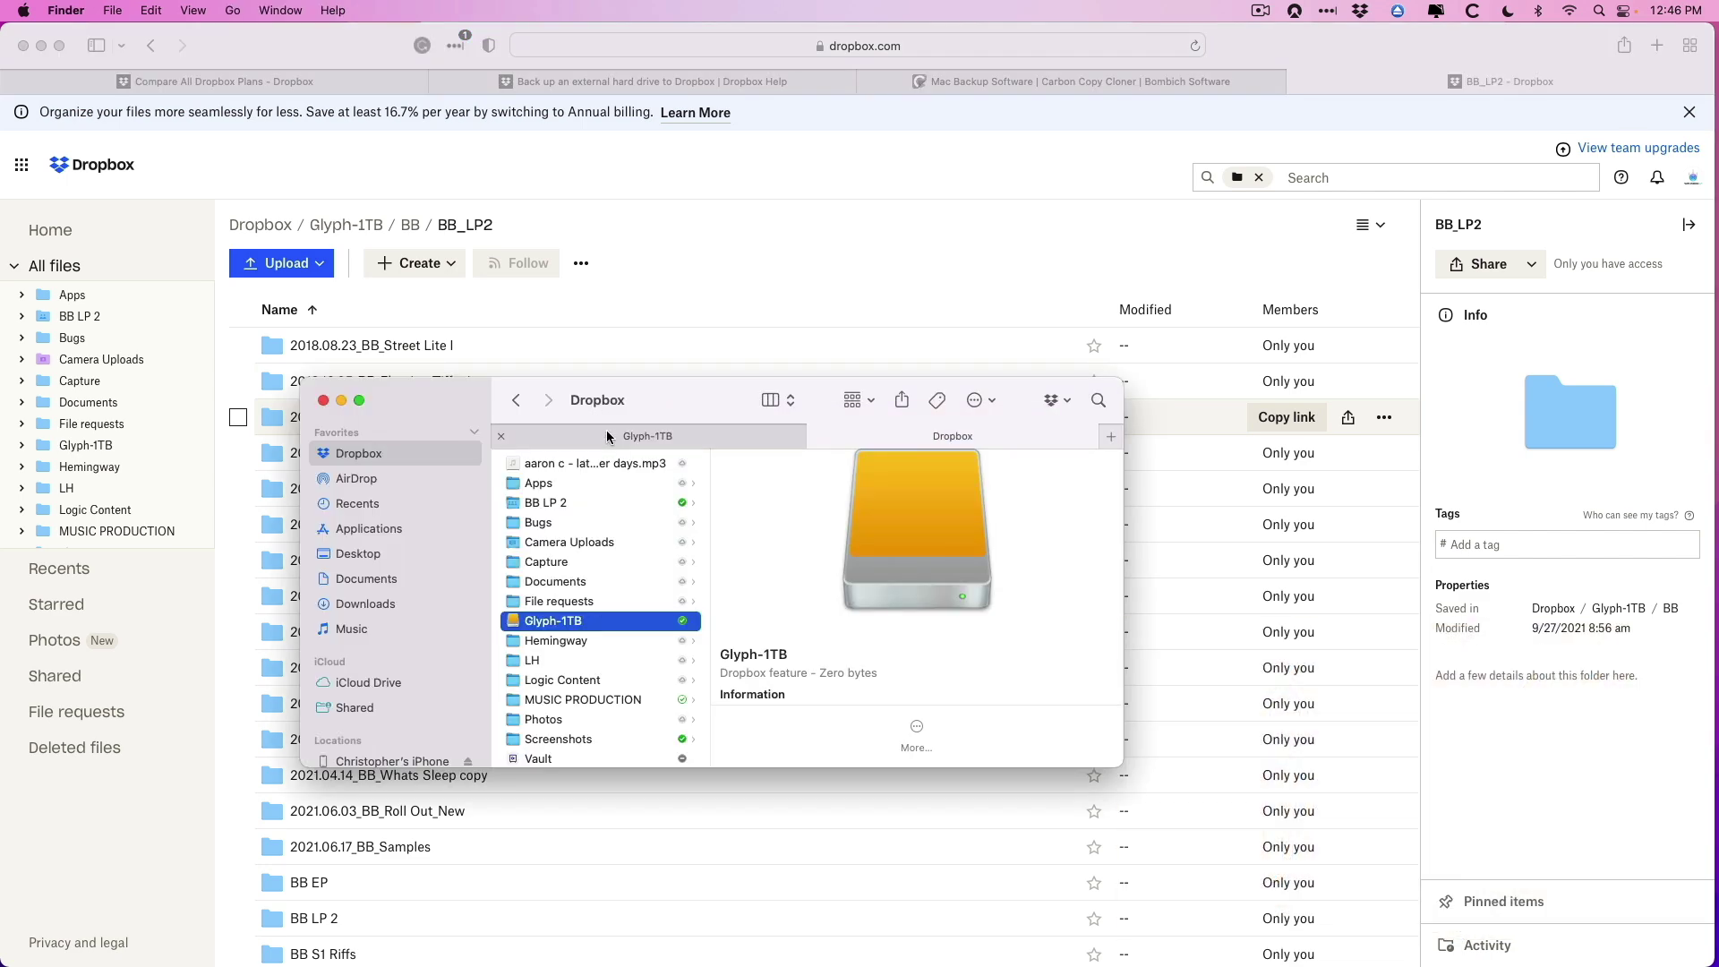
# Show BB › BB_LP2 in Finder and minimize the browser to reveal the desktop
pyautogui.moveTo(684, 394); pyautogui.dragTo(1188, 487)
pyautogui.click(900, 492)
pyautogui.click(1119, 472)
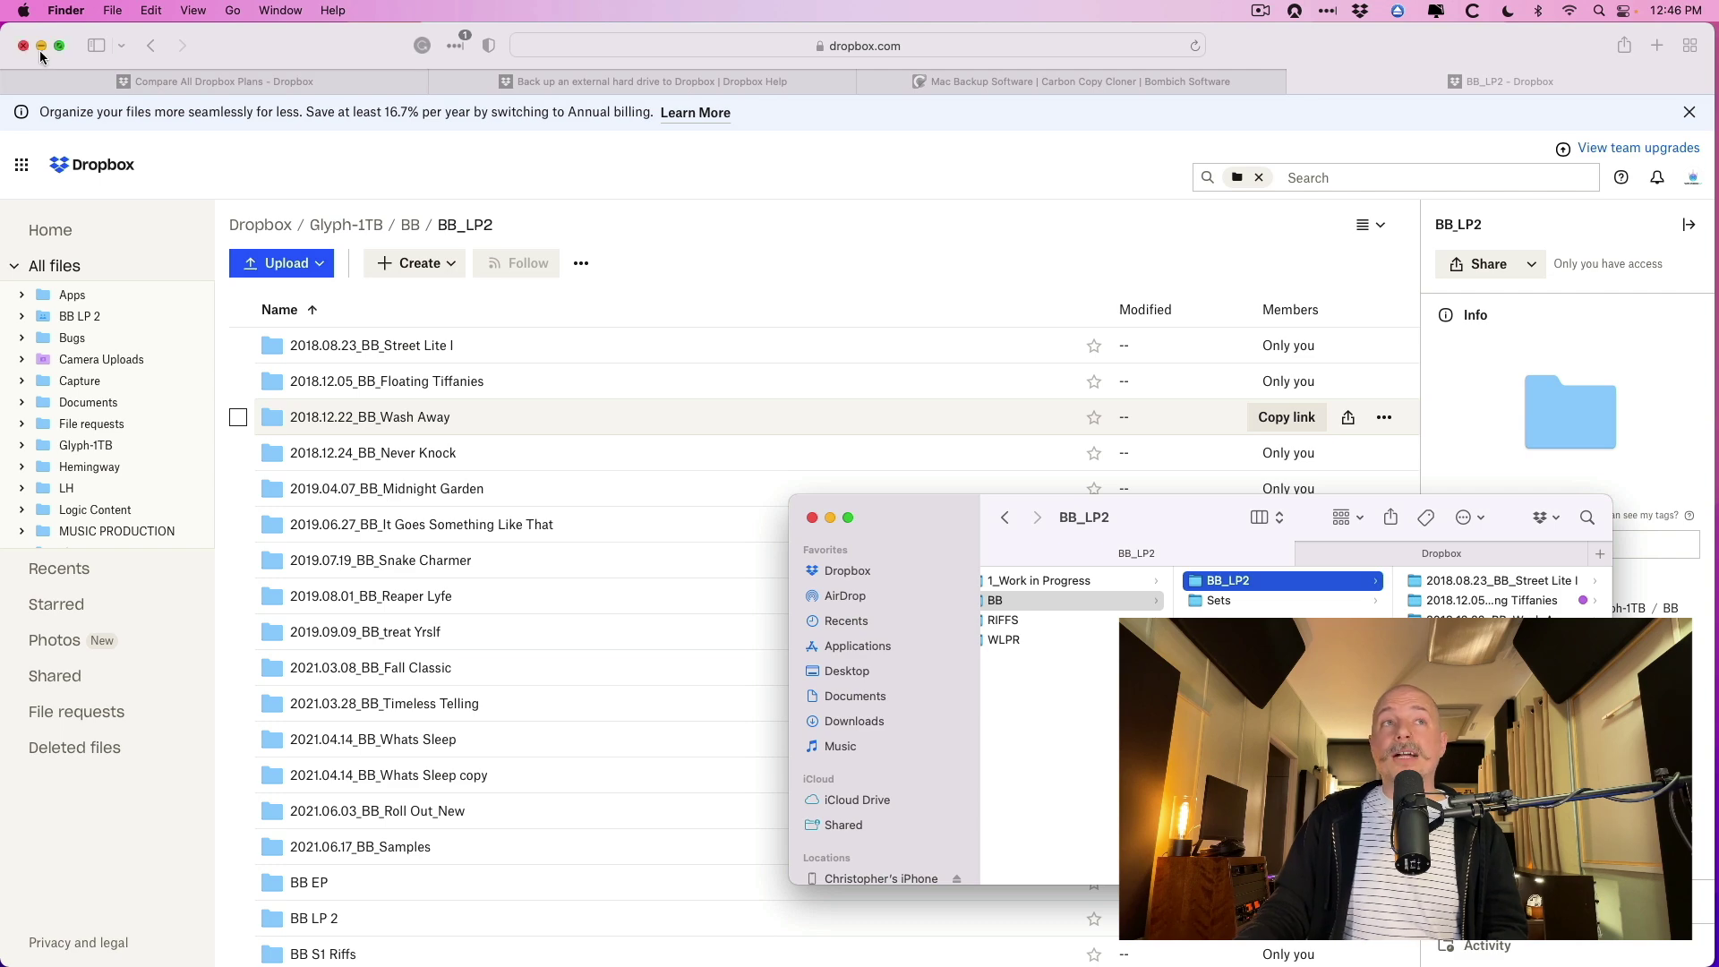
pyautogui.click(40, 49)
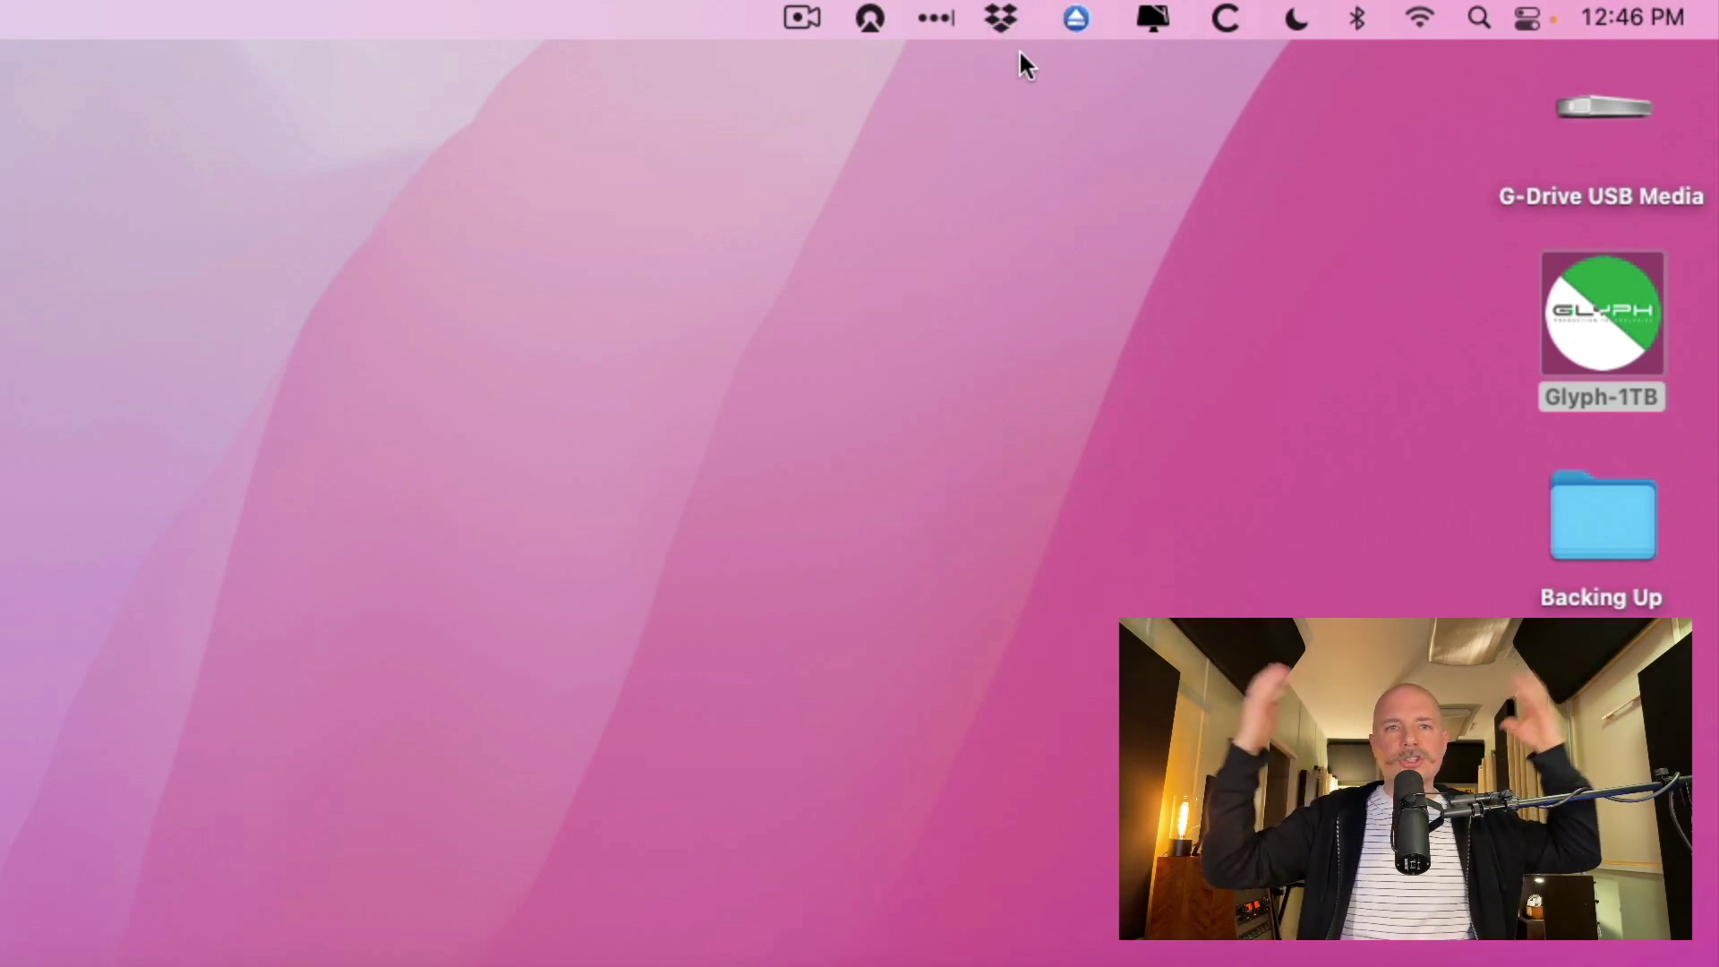
# Open the full Carbon Copy Cloner window from the menu-bar dashboard's Open CCC option
pyautogui.click(1226, 16)
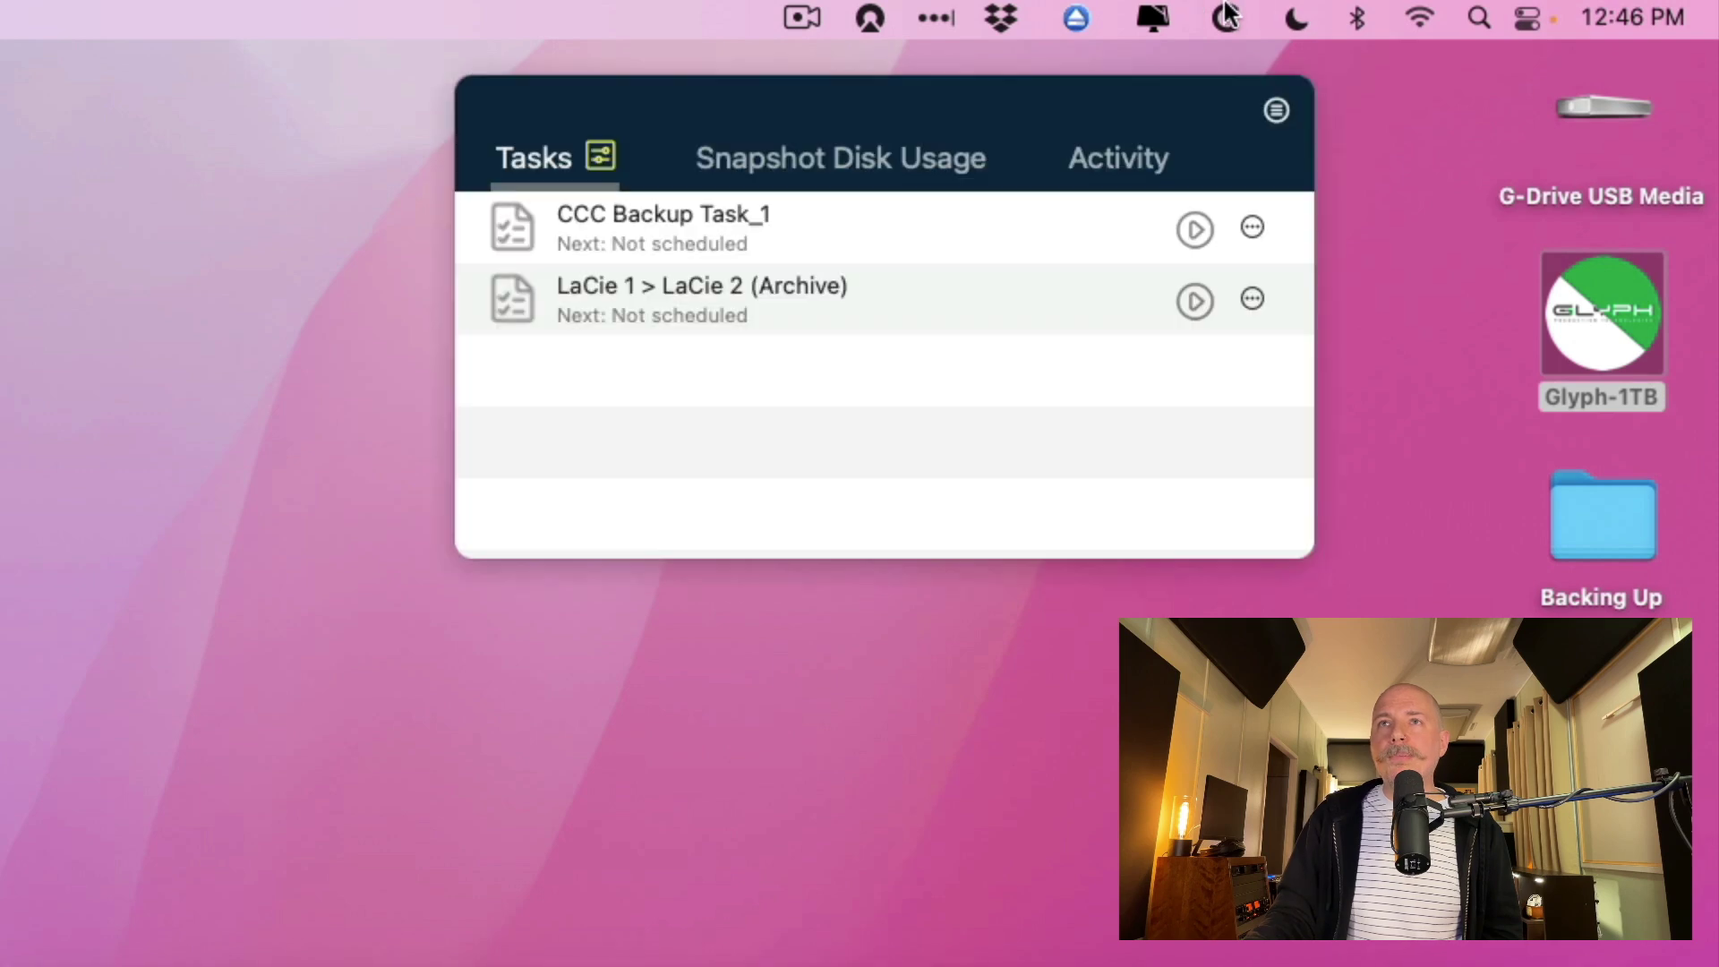
pyautogui.click(1276, 109)
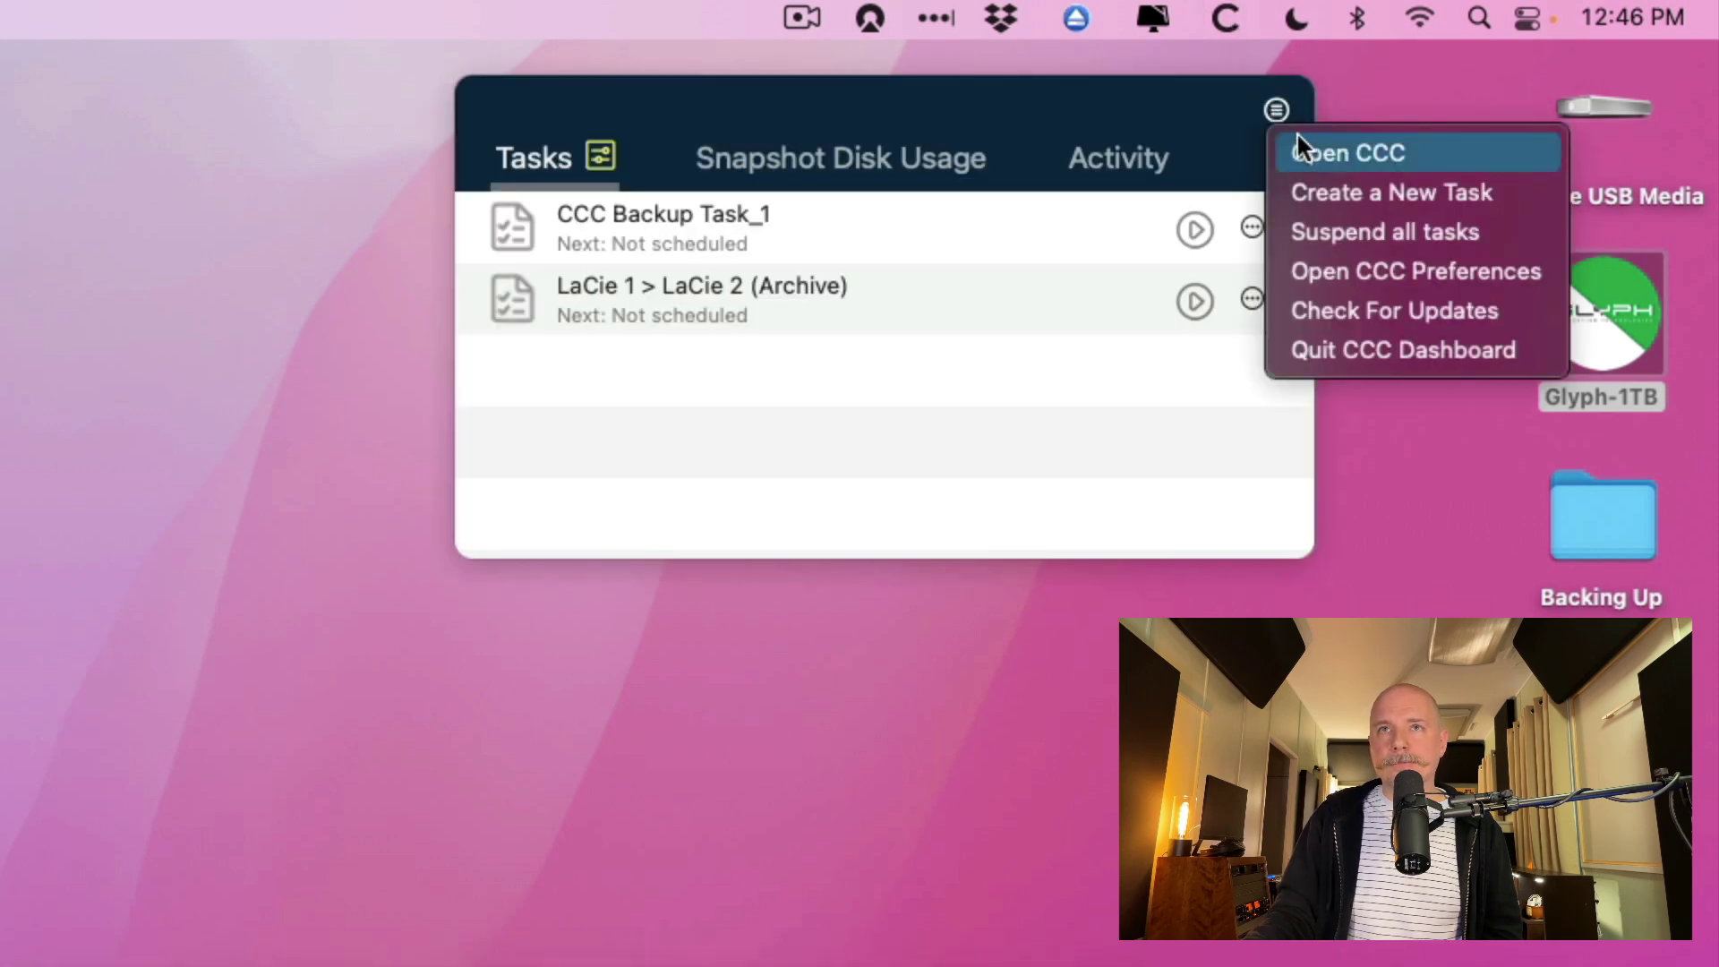
pyautogui.click(1298, 146)
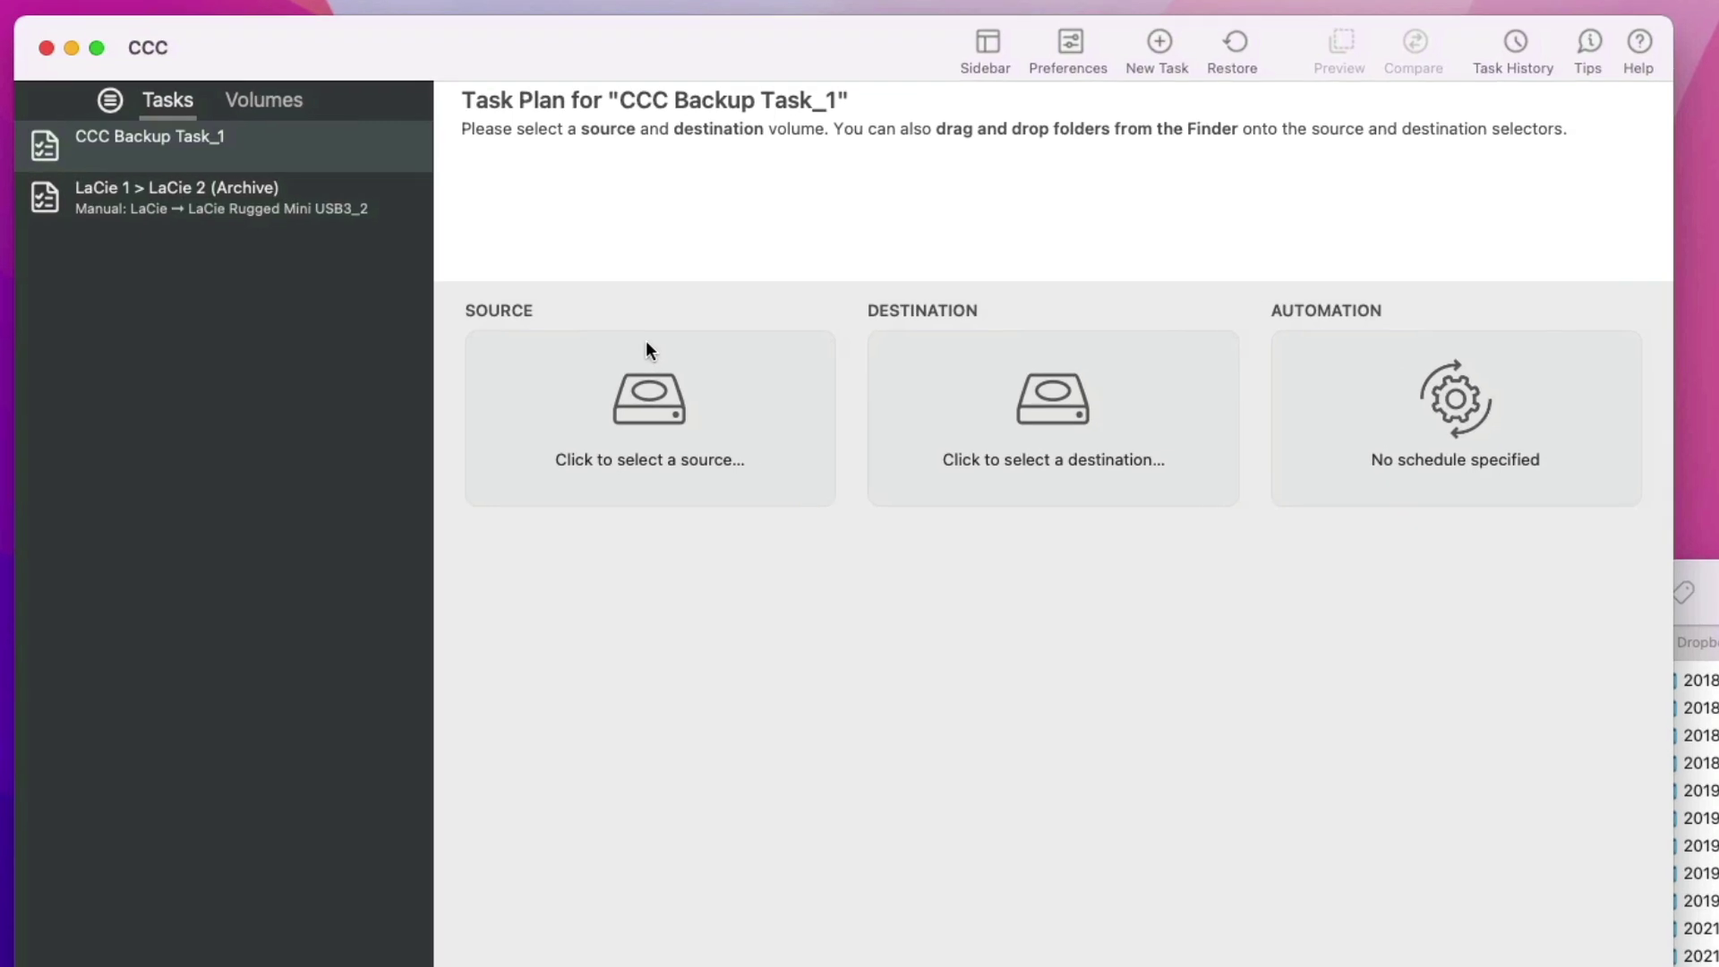
# Choose the RIFFS folder in G-Drive USB Media › Glyph Backup as the source
pyautogui.click(651, 401)
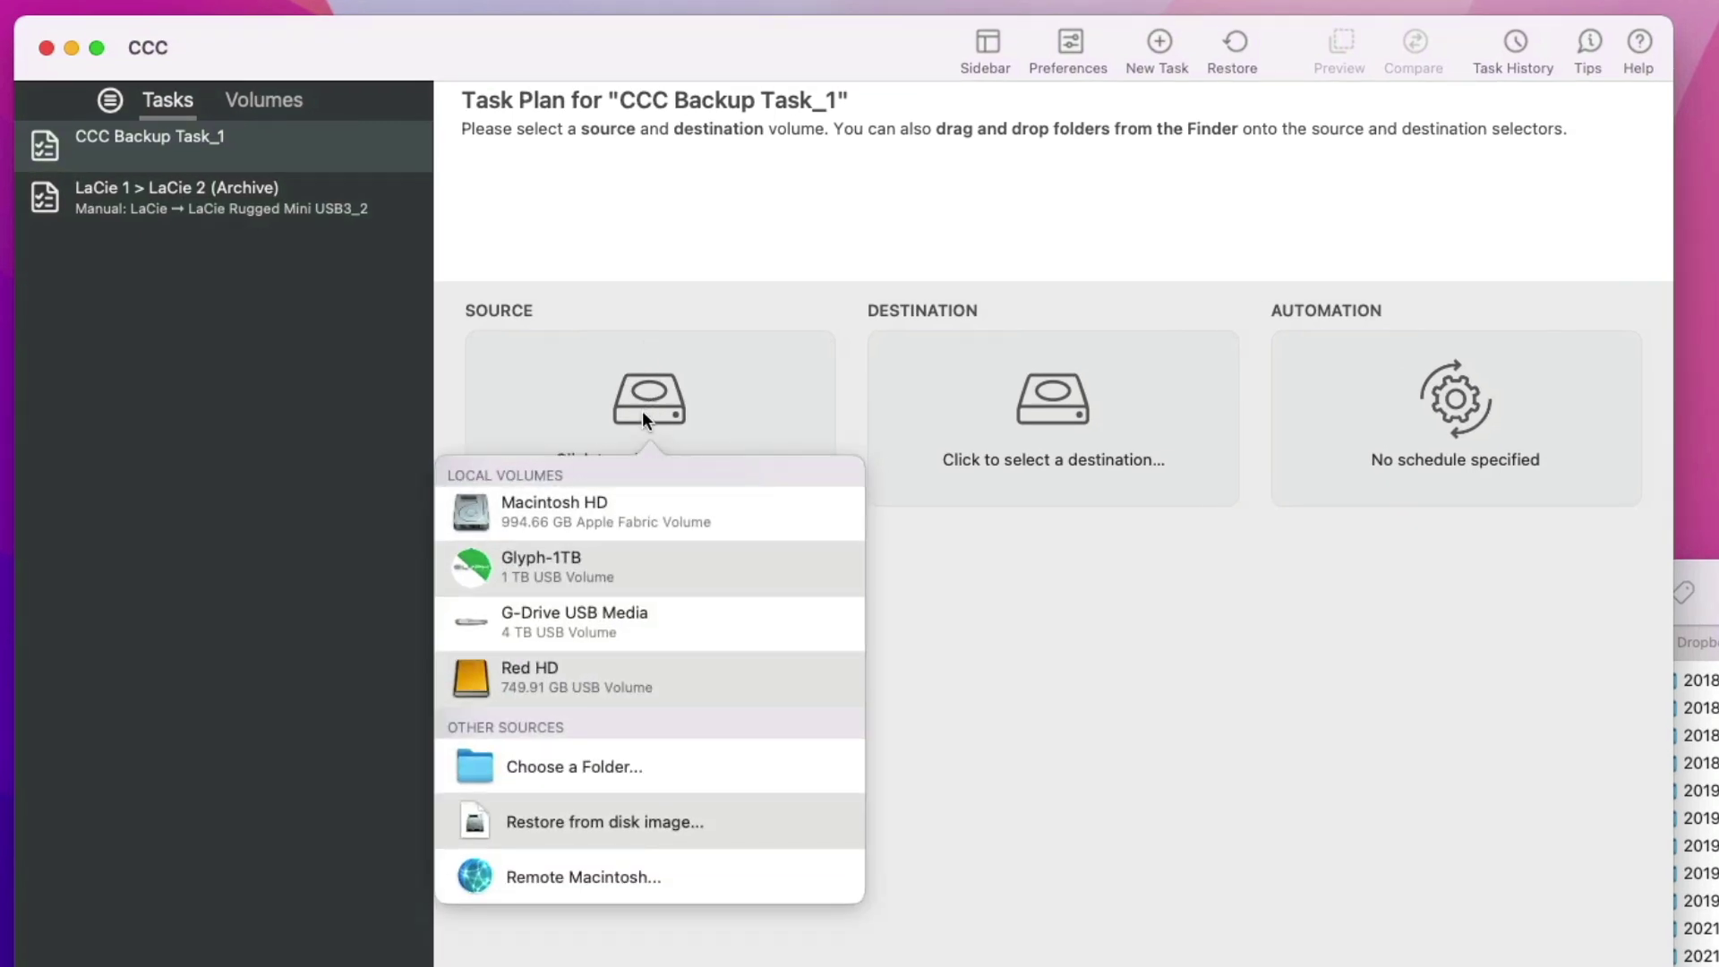
pyautogui.moveTo(617, 539)
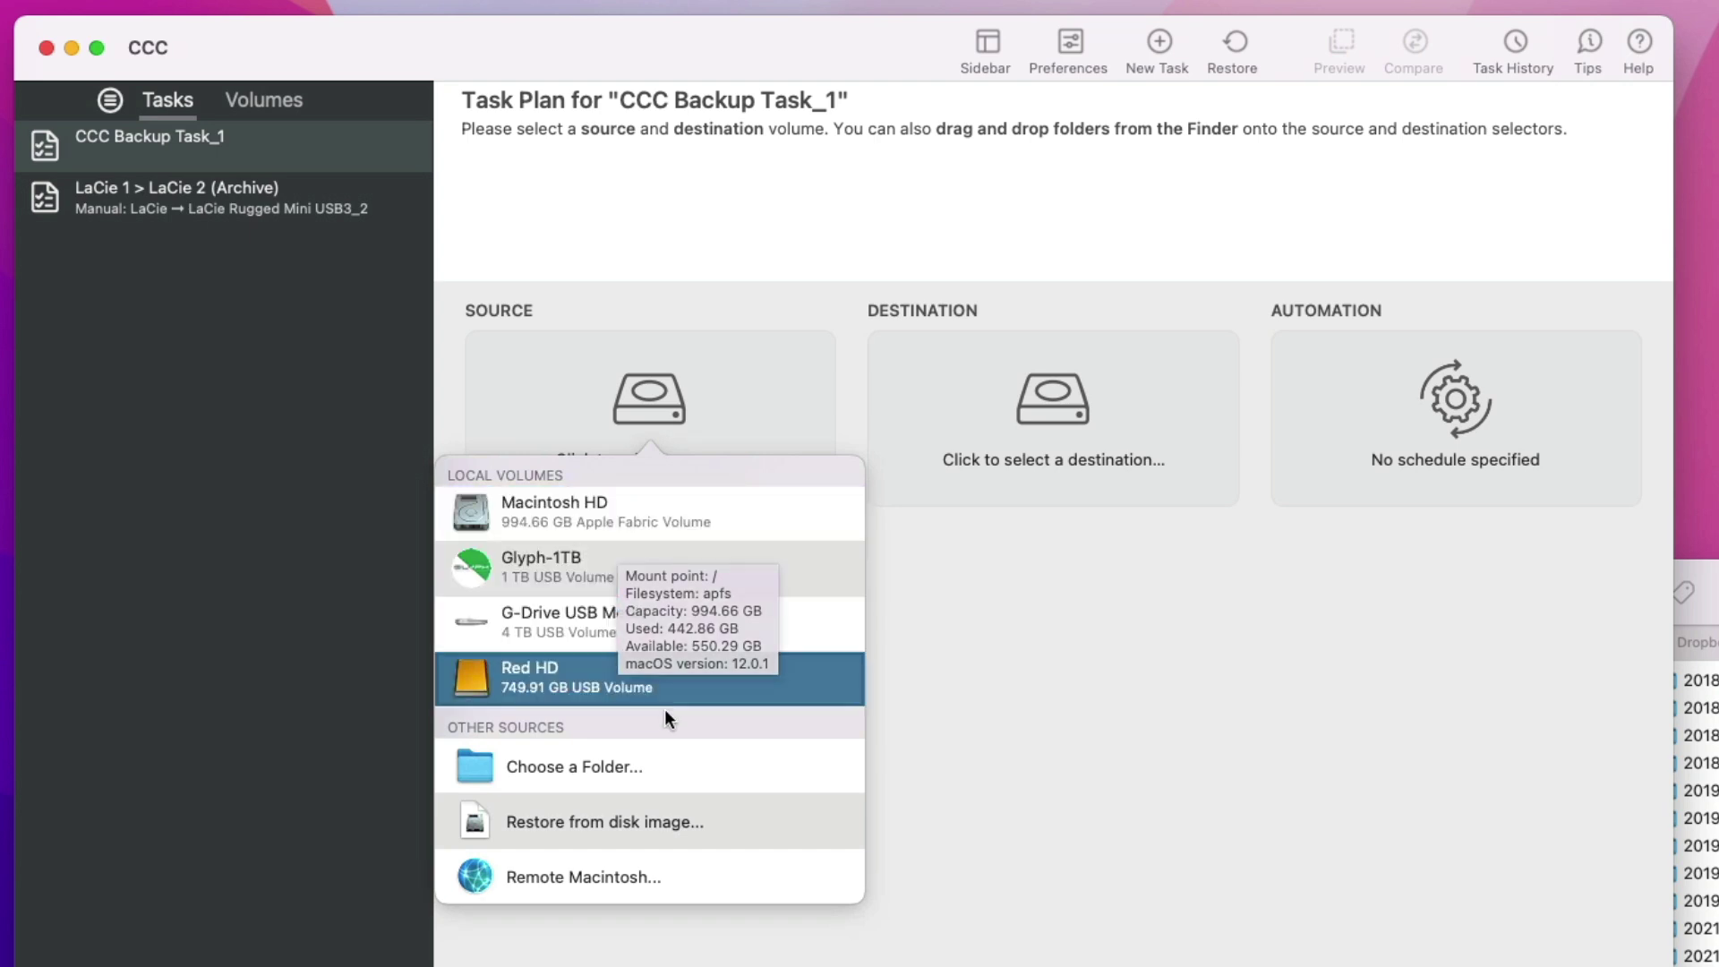
pyautogui.click(657, 749)
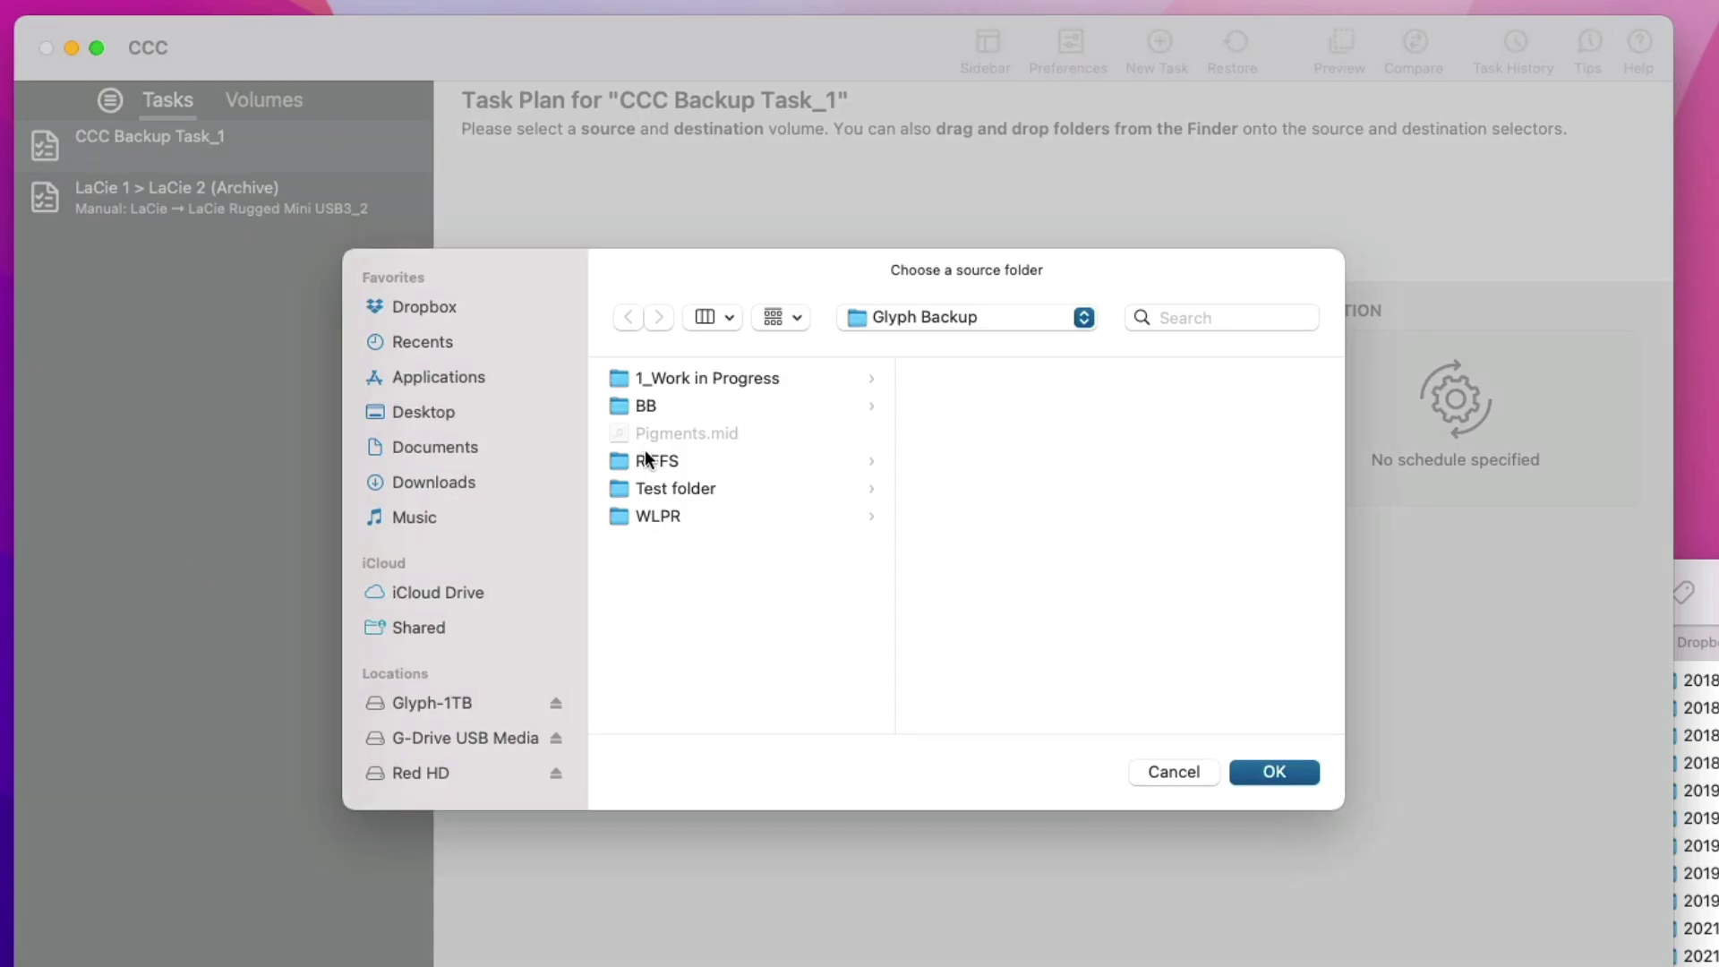
pyautogui.click(648, 460)
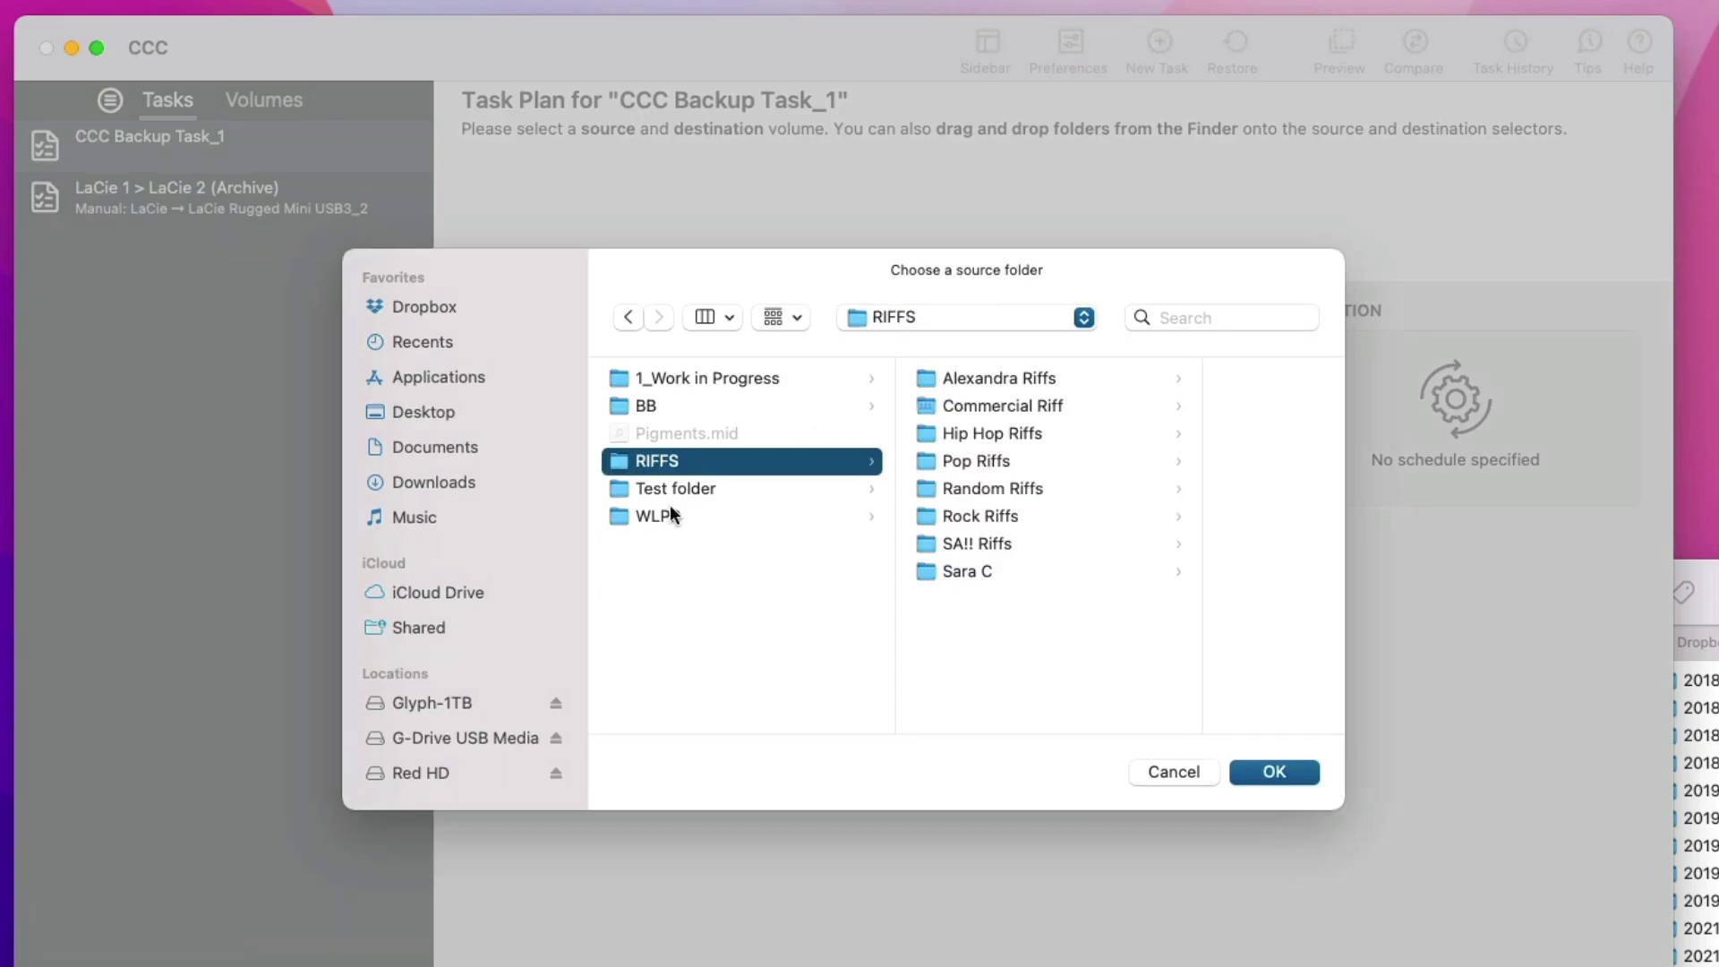
pyautogui.click(1289, 770)
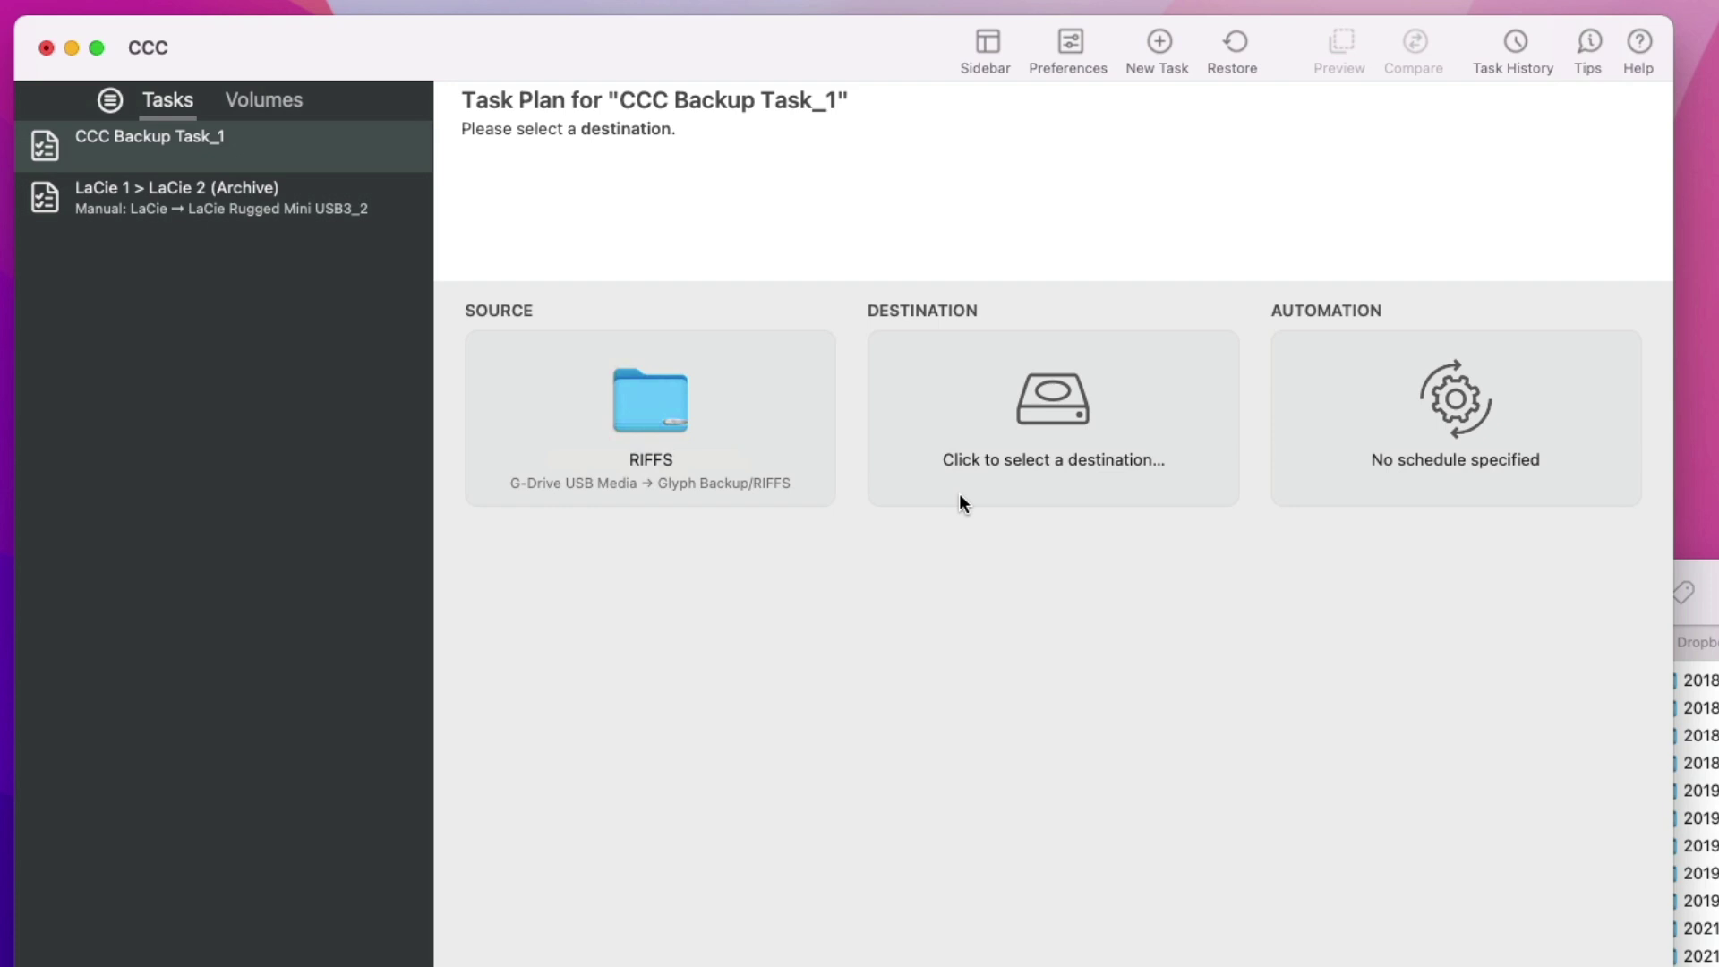
# Create a new folder named RIFFS 2 on Red HD and choose it as destination
pyautogui.click(1045, 401)
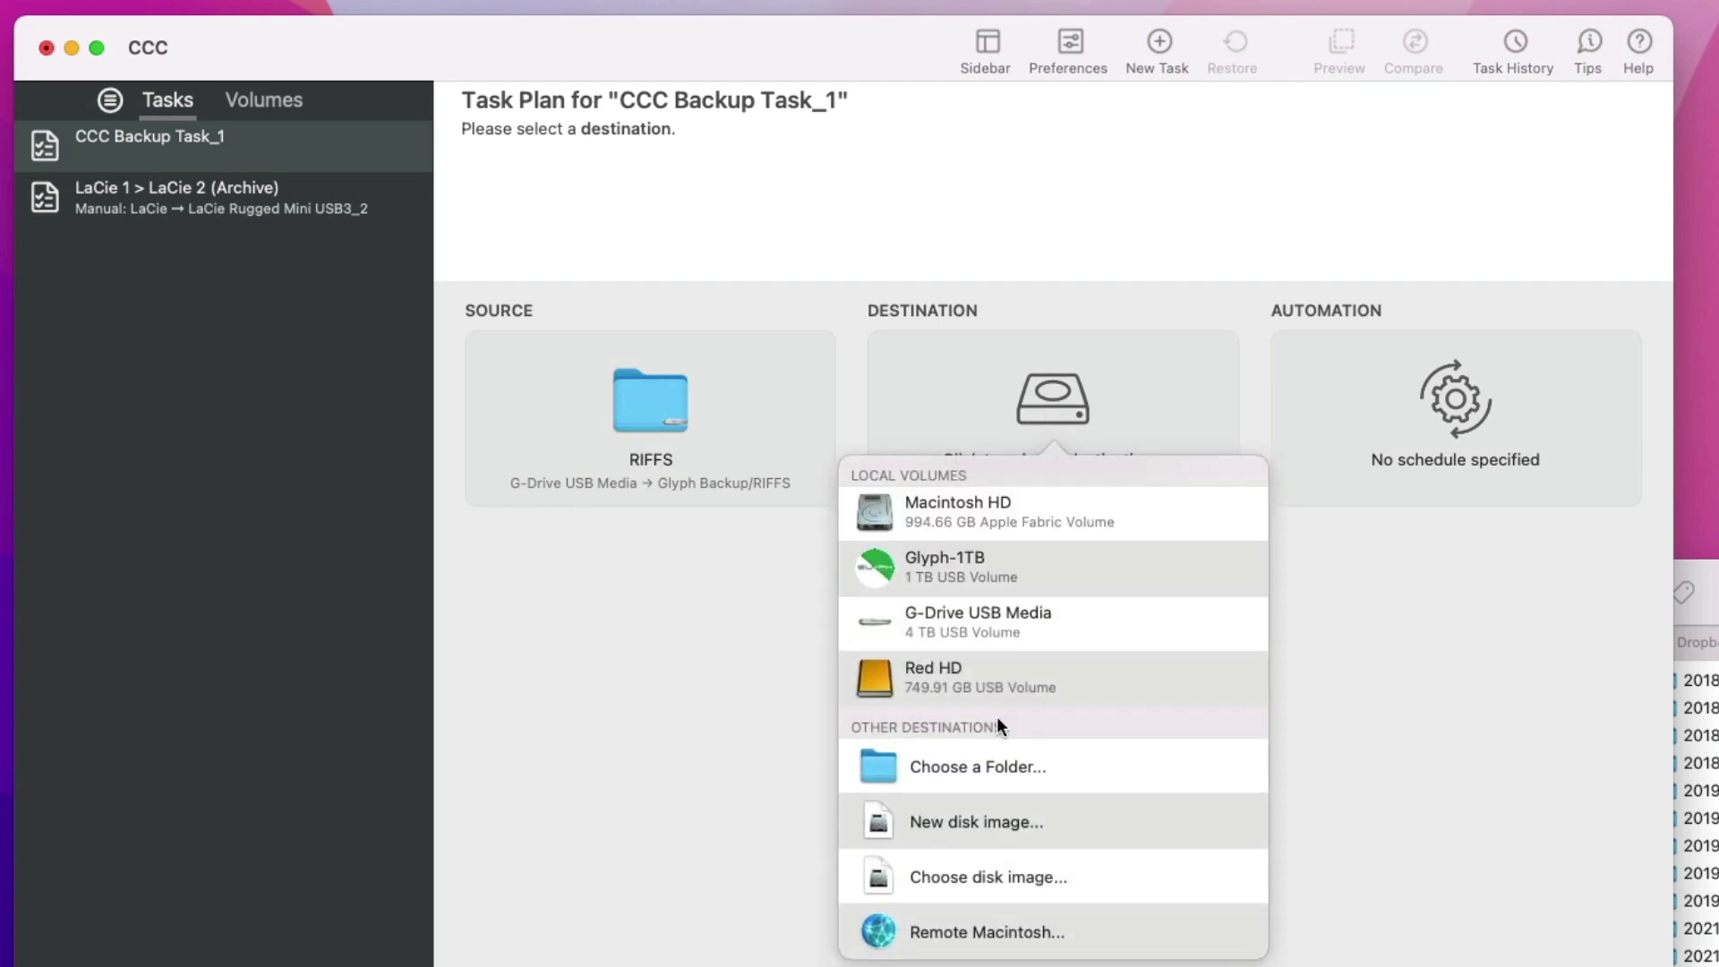
pyautogui.click(934, 669)
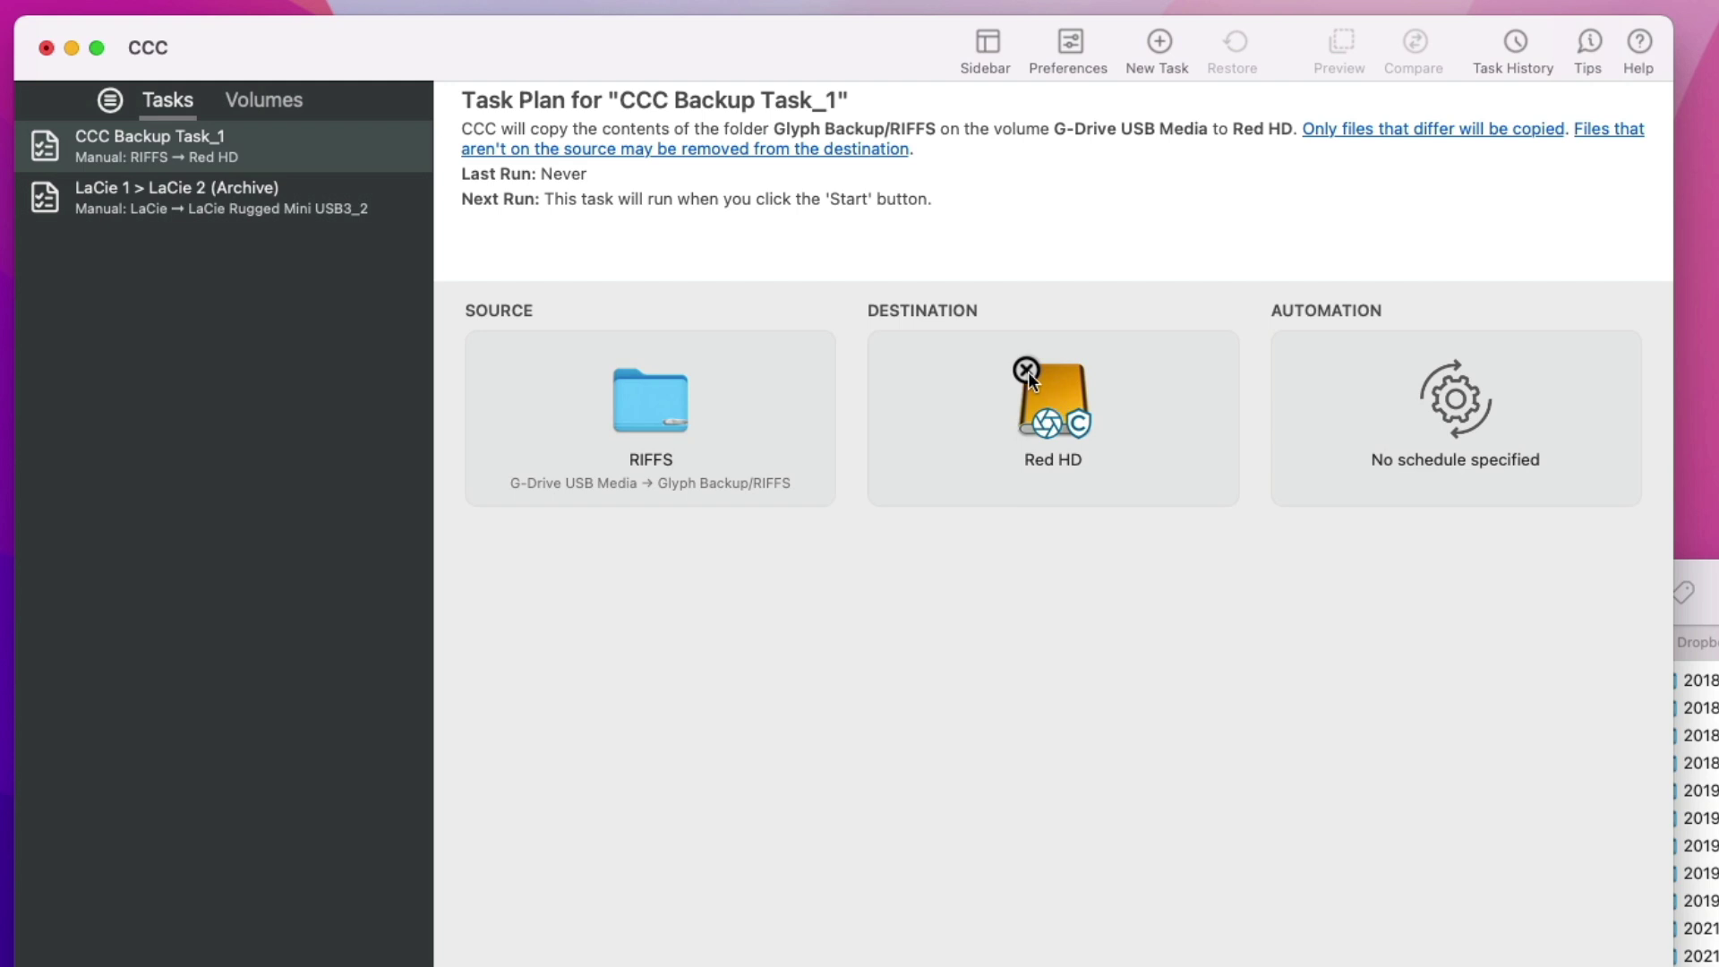
pyautogui.click(1028, 372)
pyautogui.click(1044, 406)
pyautogui.click(999, 779)
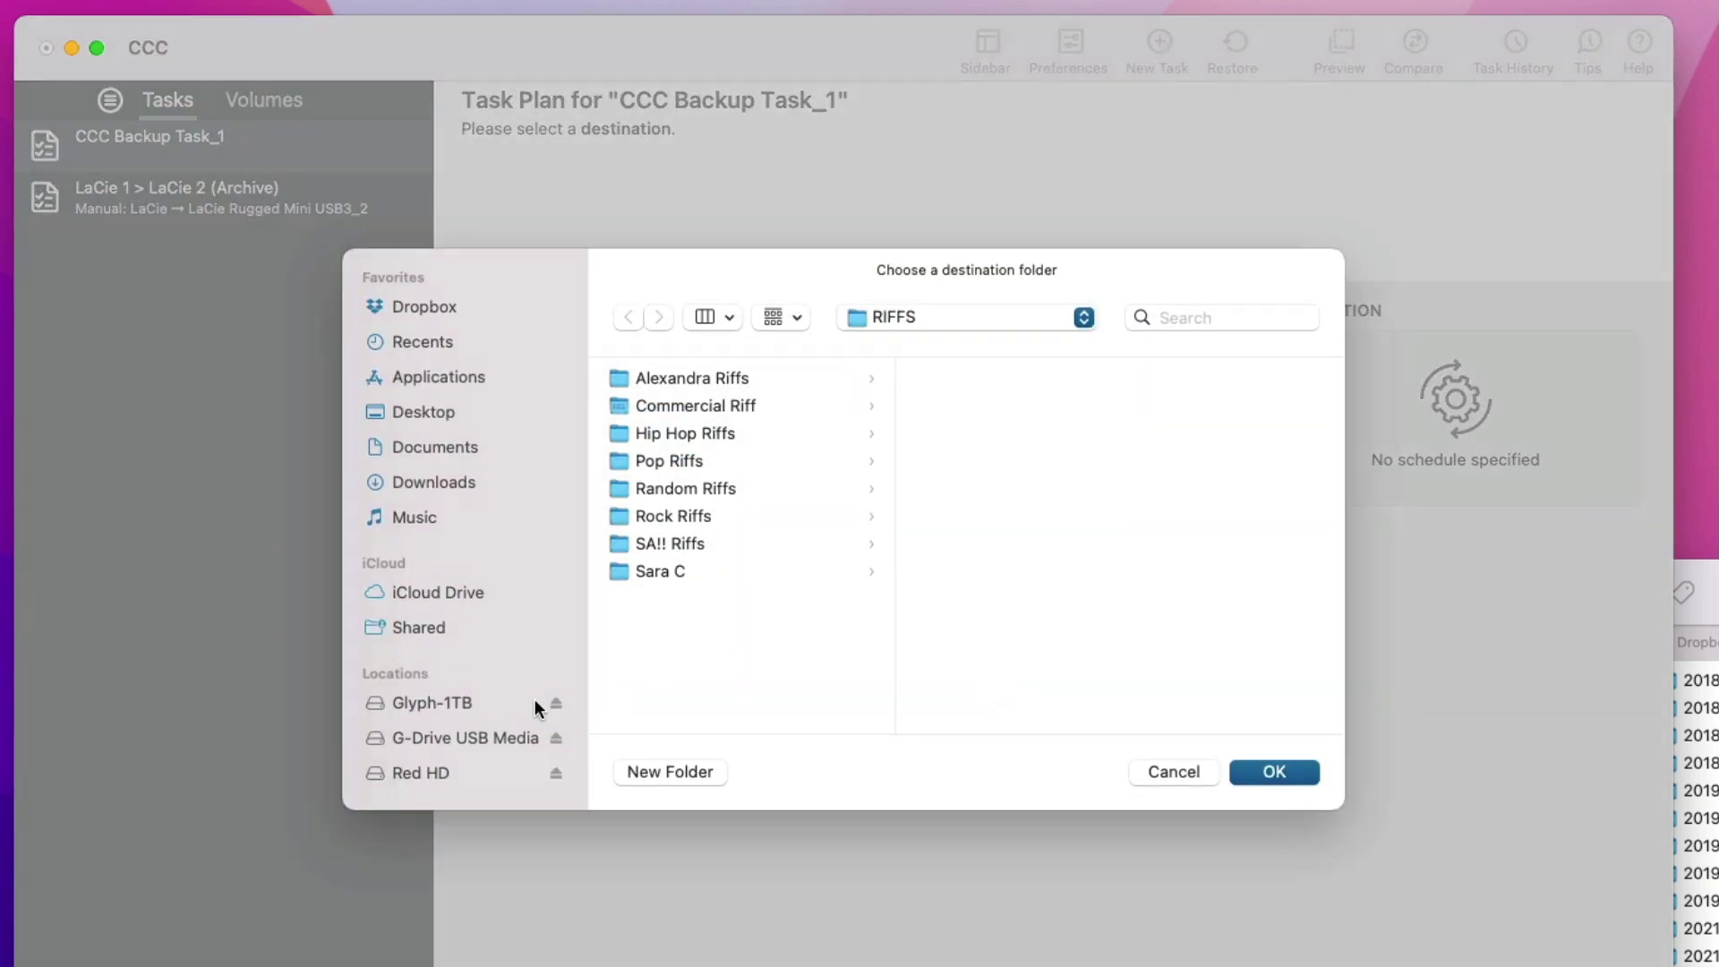
pyautogui.scroll(-3, 442, 720)
pyautogui.click(431, 636)
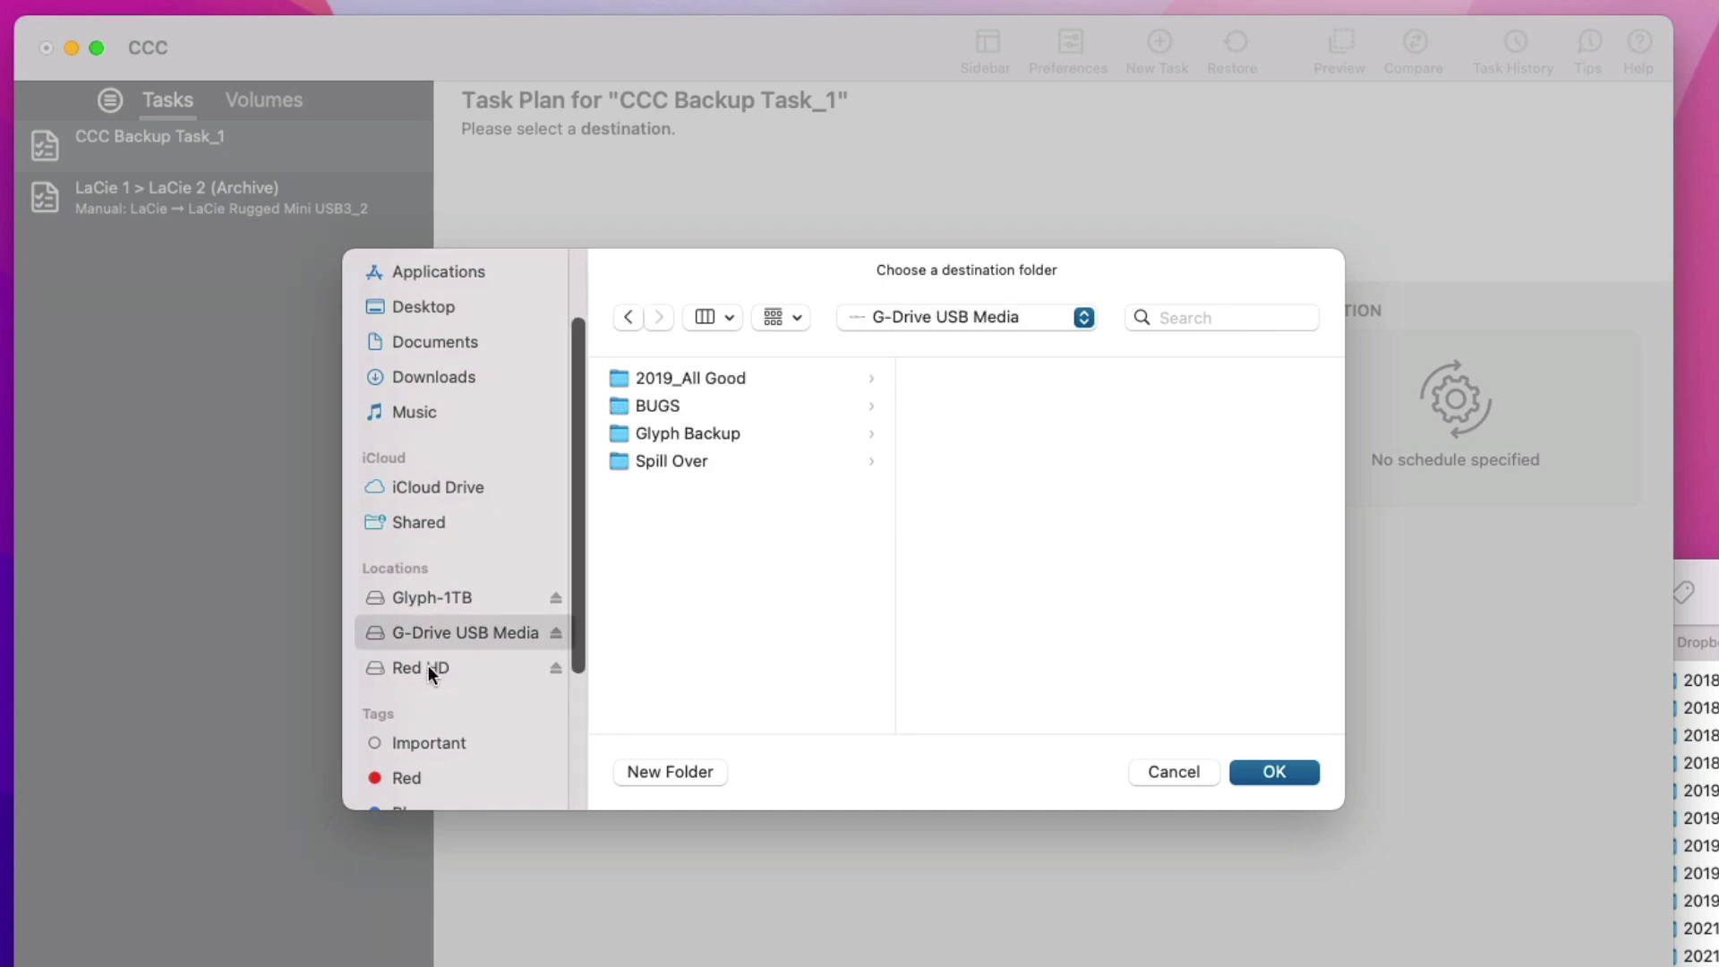
pyautogui.click(428, 667)
pyautogui.click(651, 772)
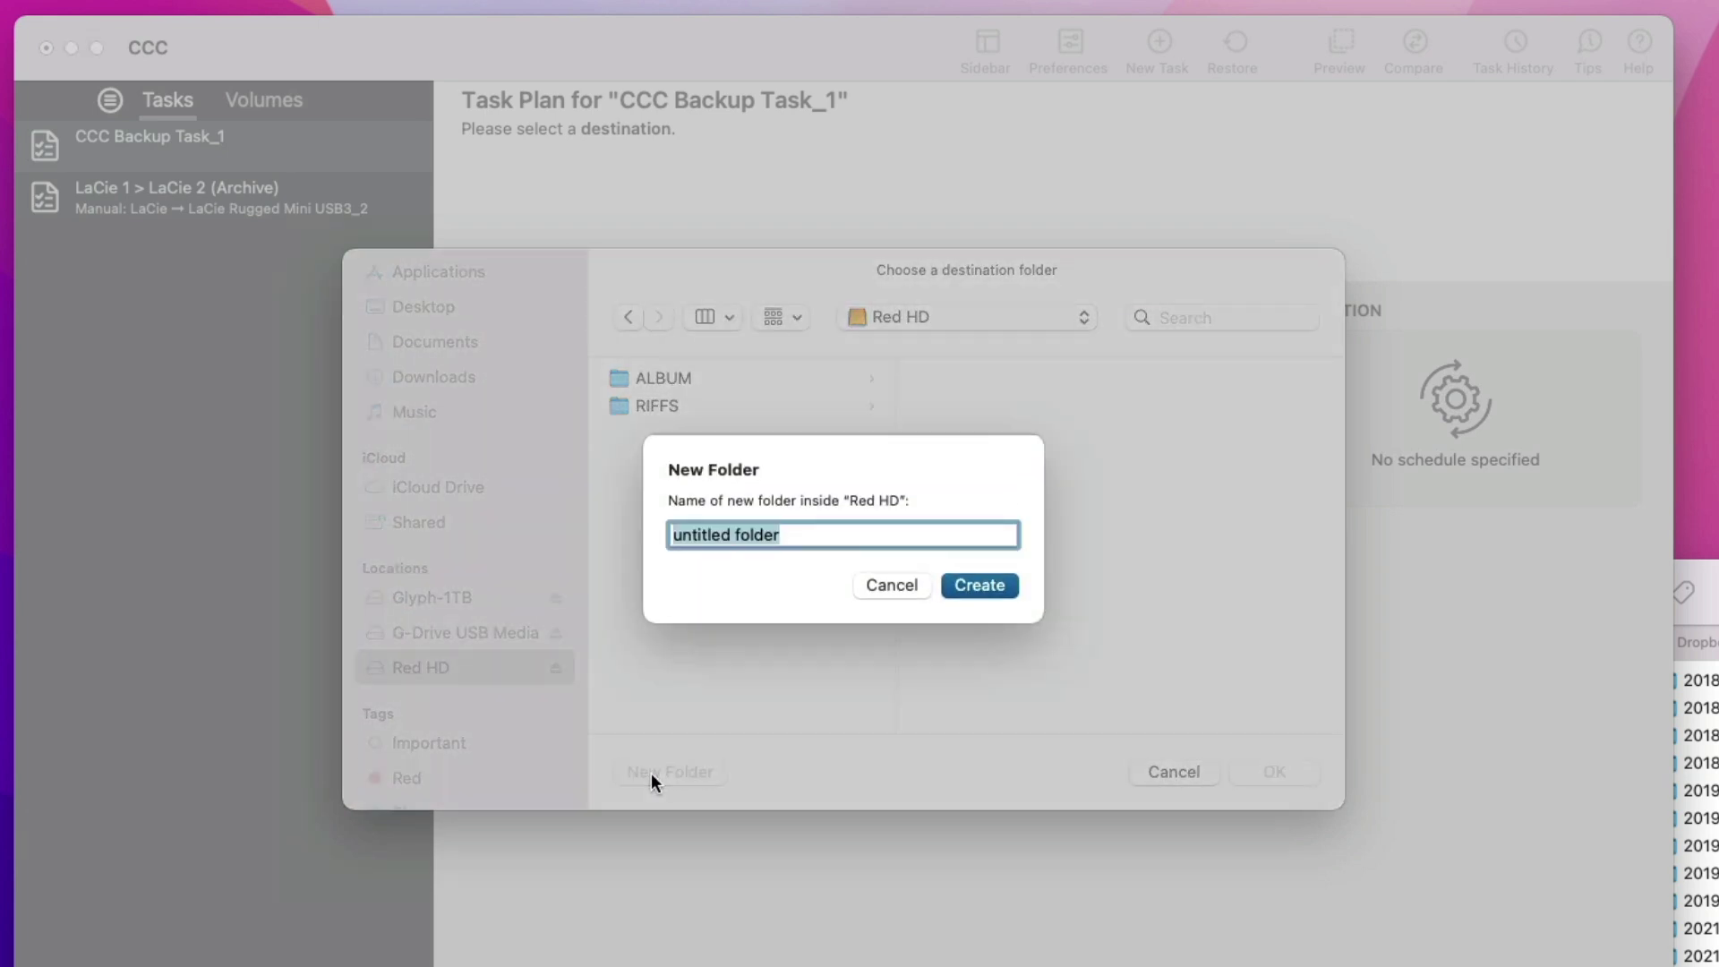
pyautogui.write('RIFFS 2')
pyautogui.press('Return')
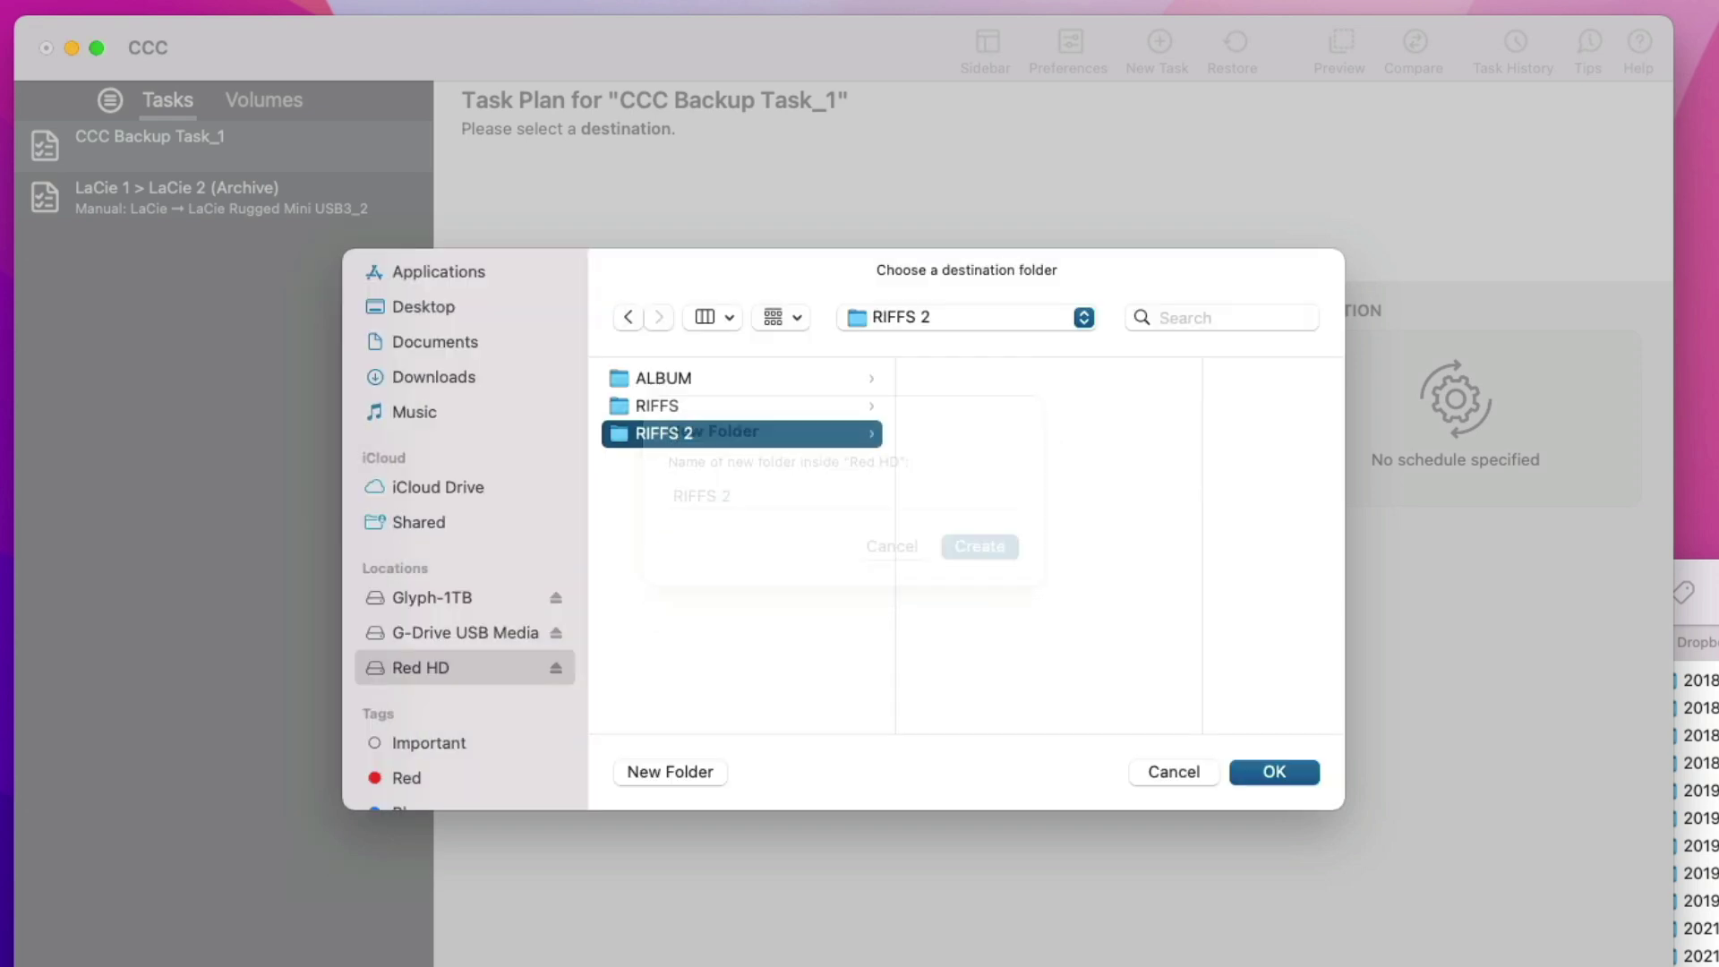
pyautogui.click(1298, 770)
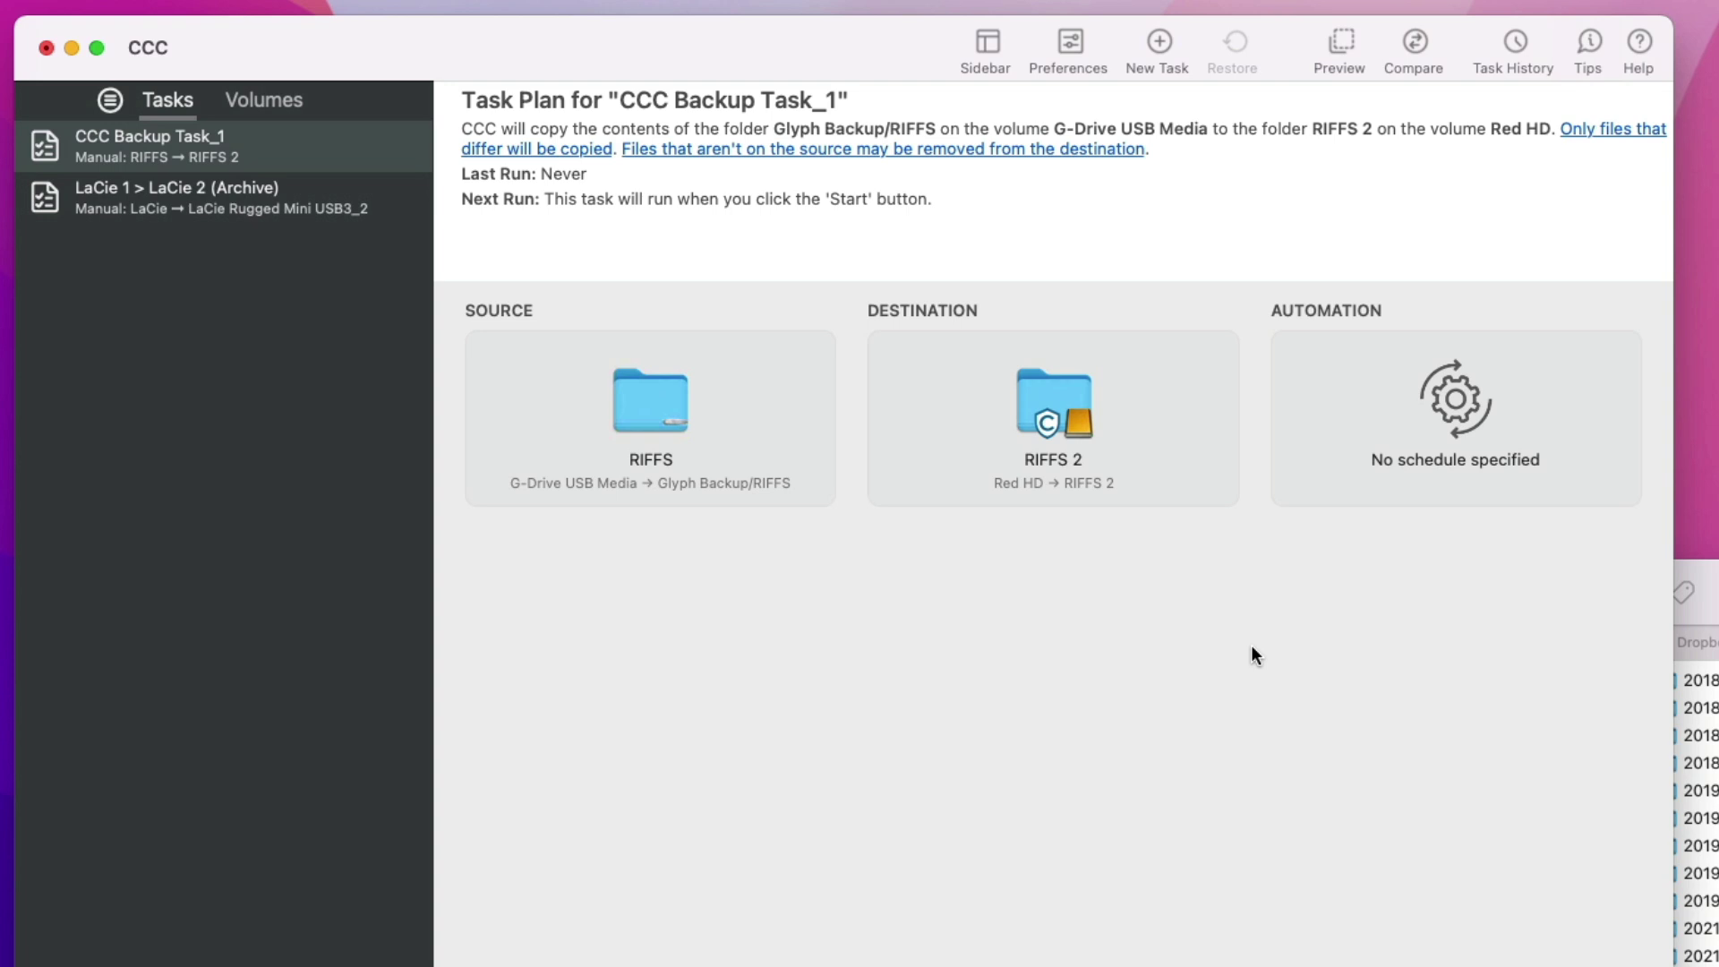
# Set the task's scheduling basis to Daily with a 6:00 PM start time
pyautogui.click(1448, 376)
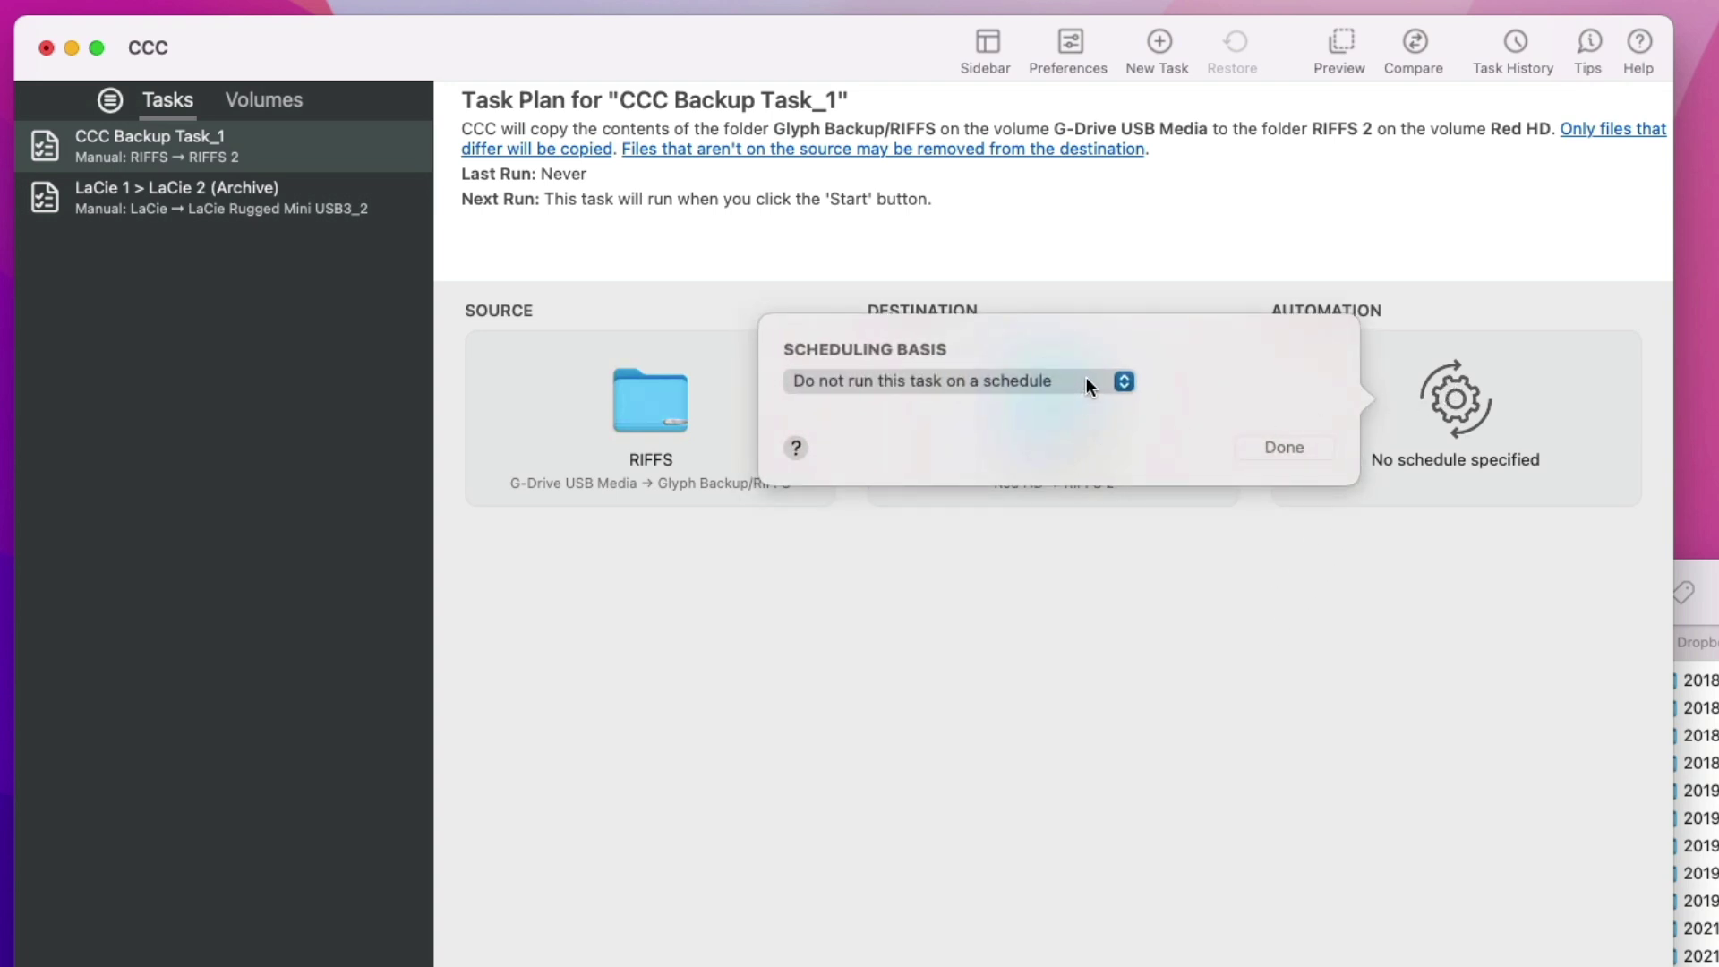
pyautogui.click(1223, 567)
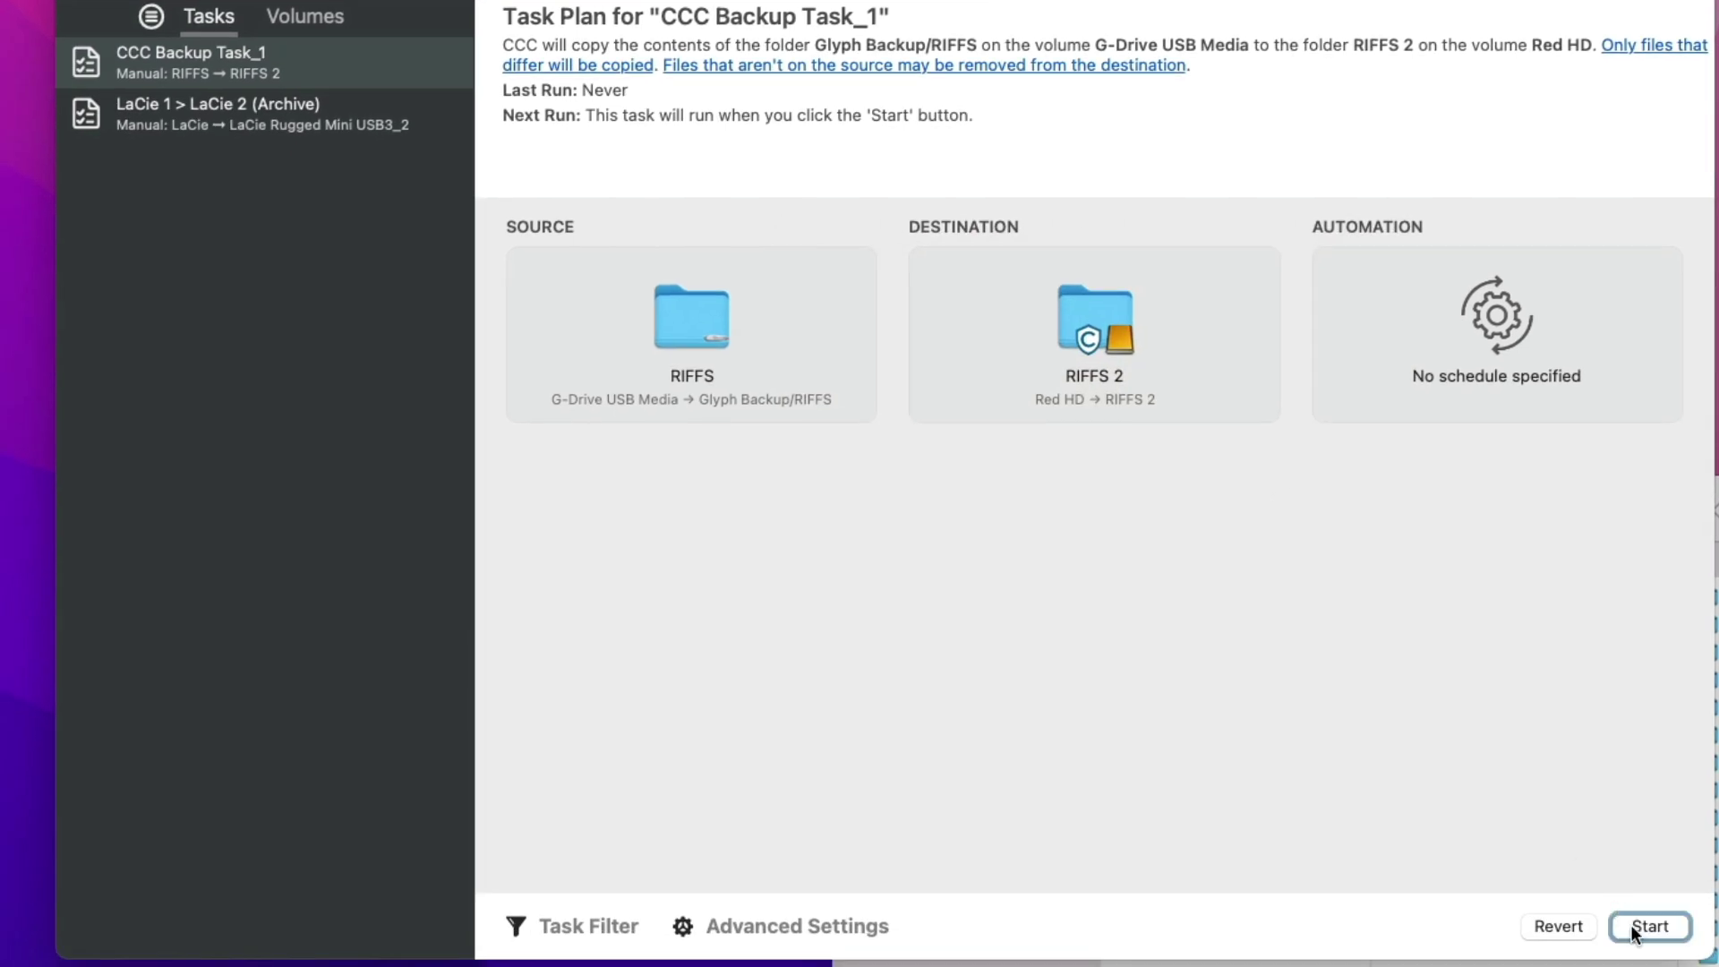
pyautogui.click(1511, 322)
pyautogui.click(1141, 292)
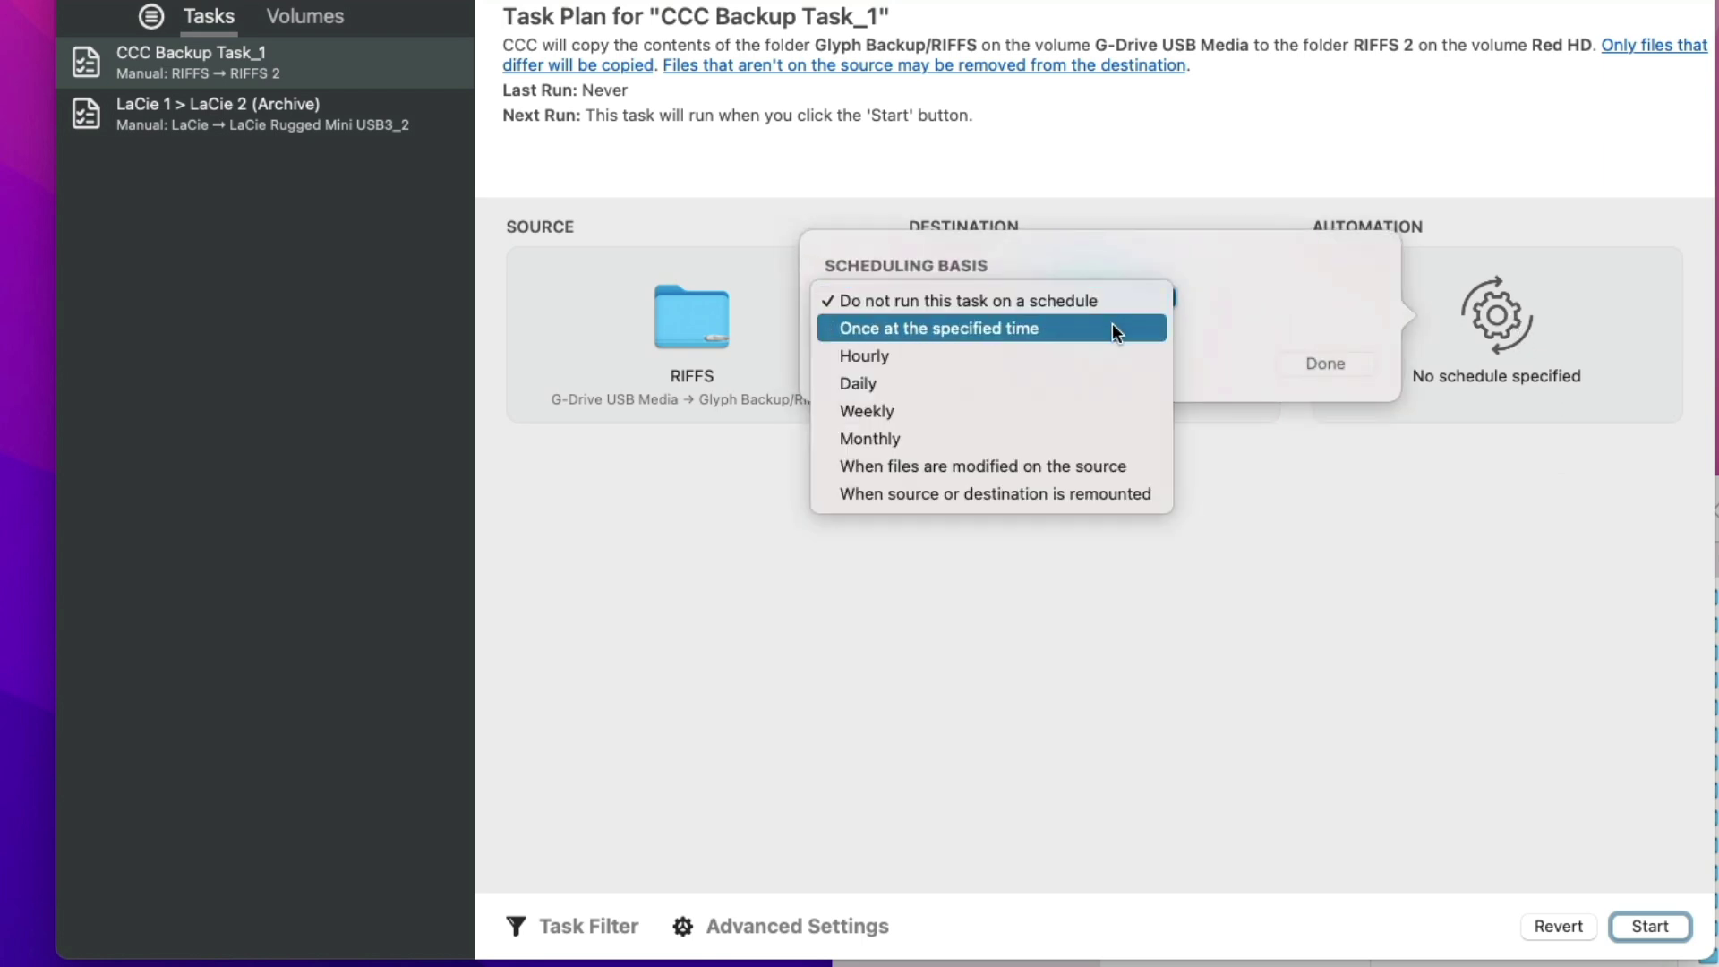
pyautogui.click(1077, 382)
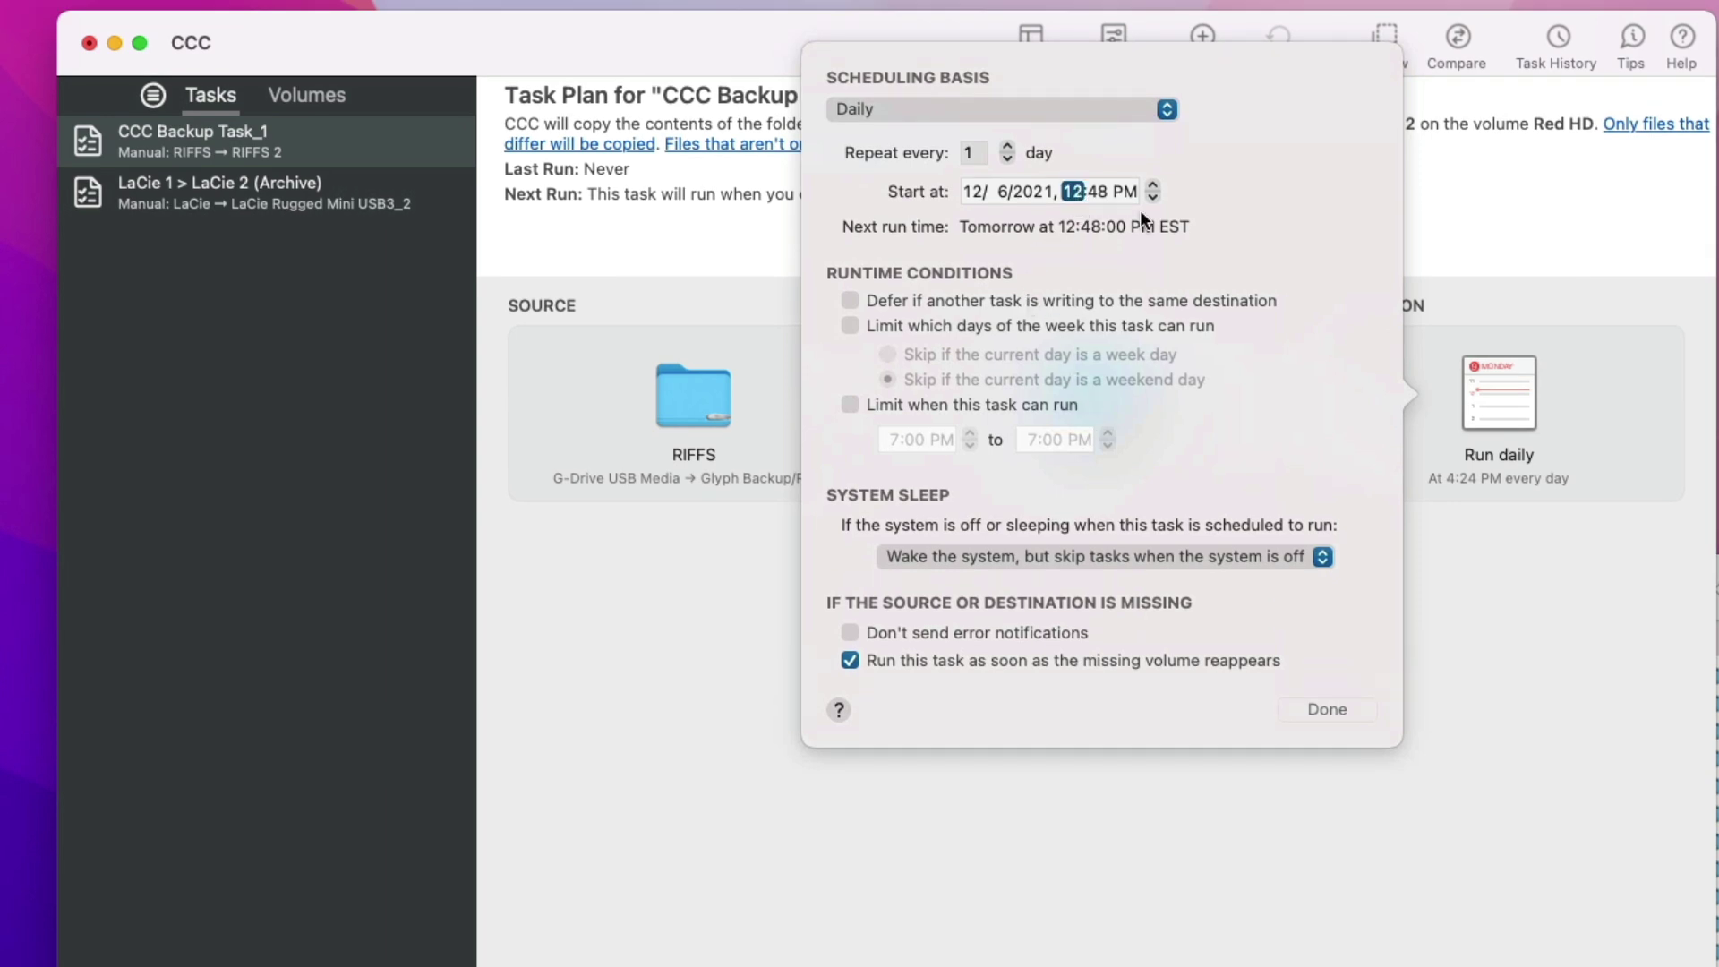
pyautogui.write('6:')
pyautogui.write('00')
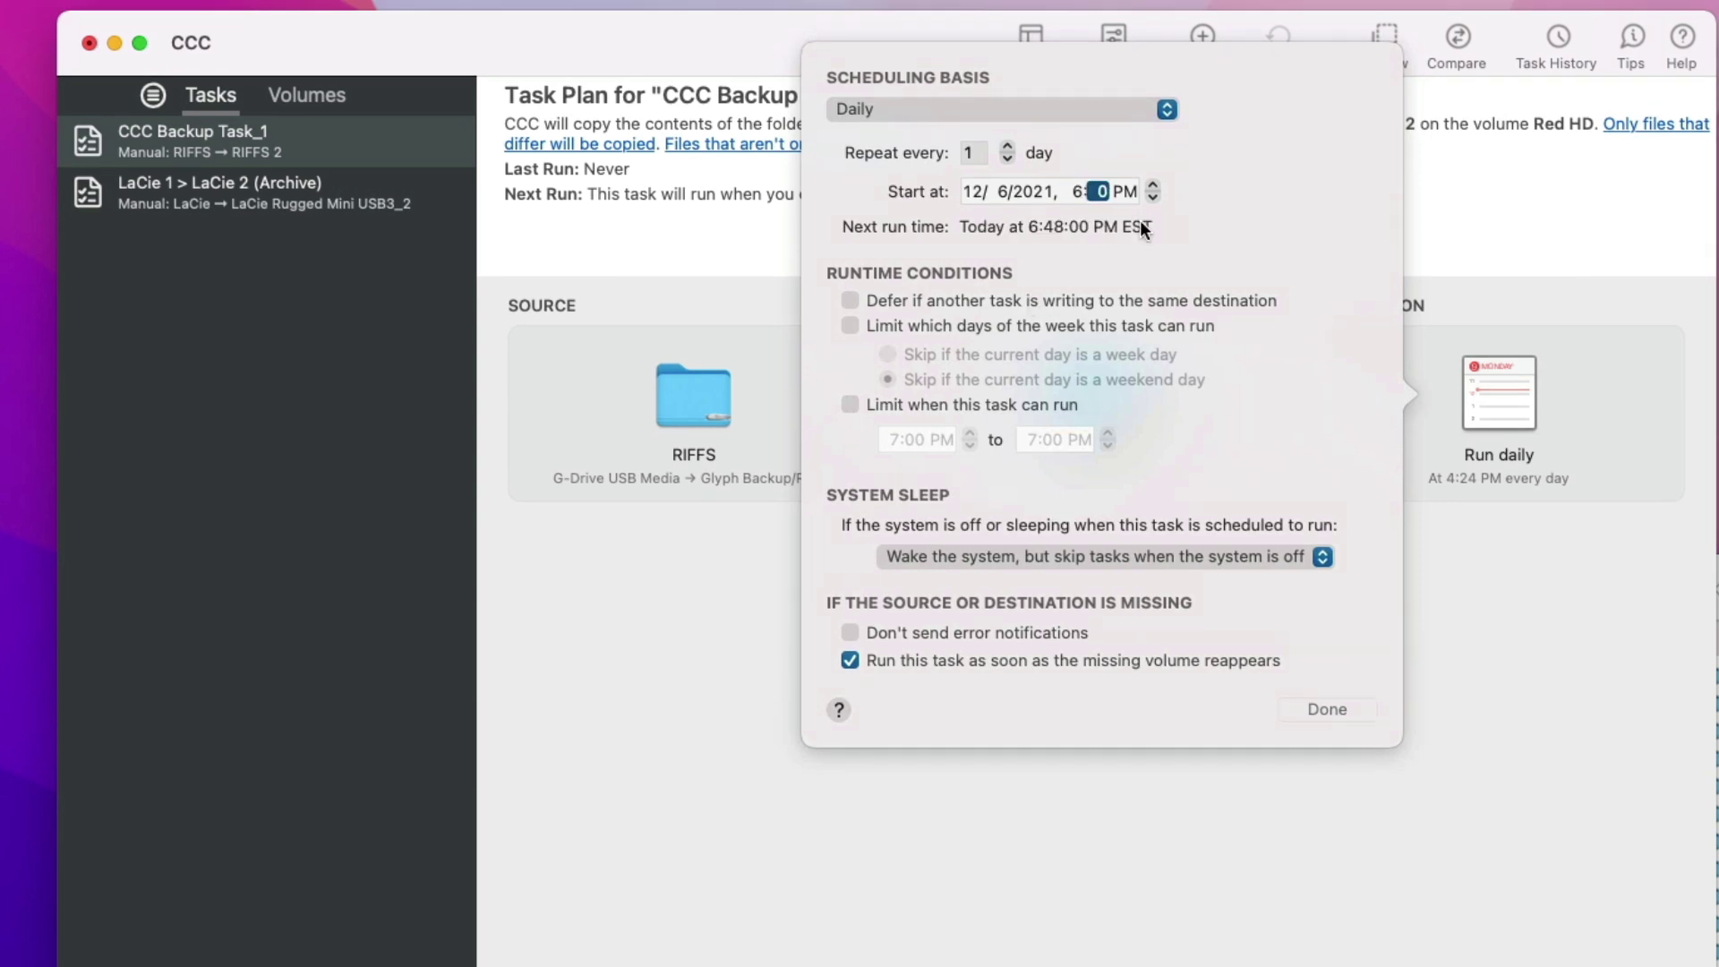
pyautogui.click(1328, 702)
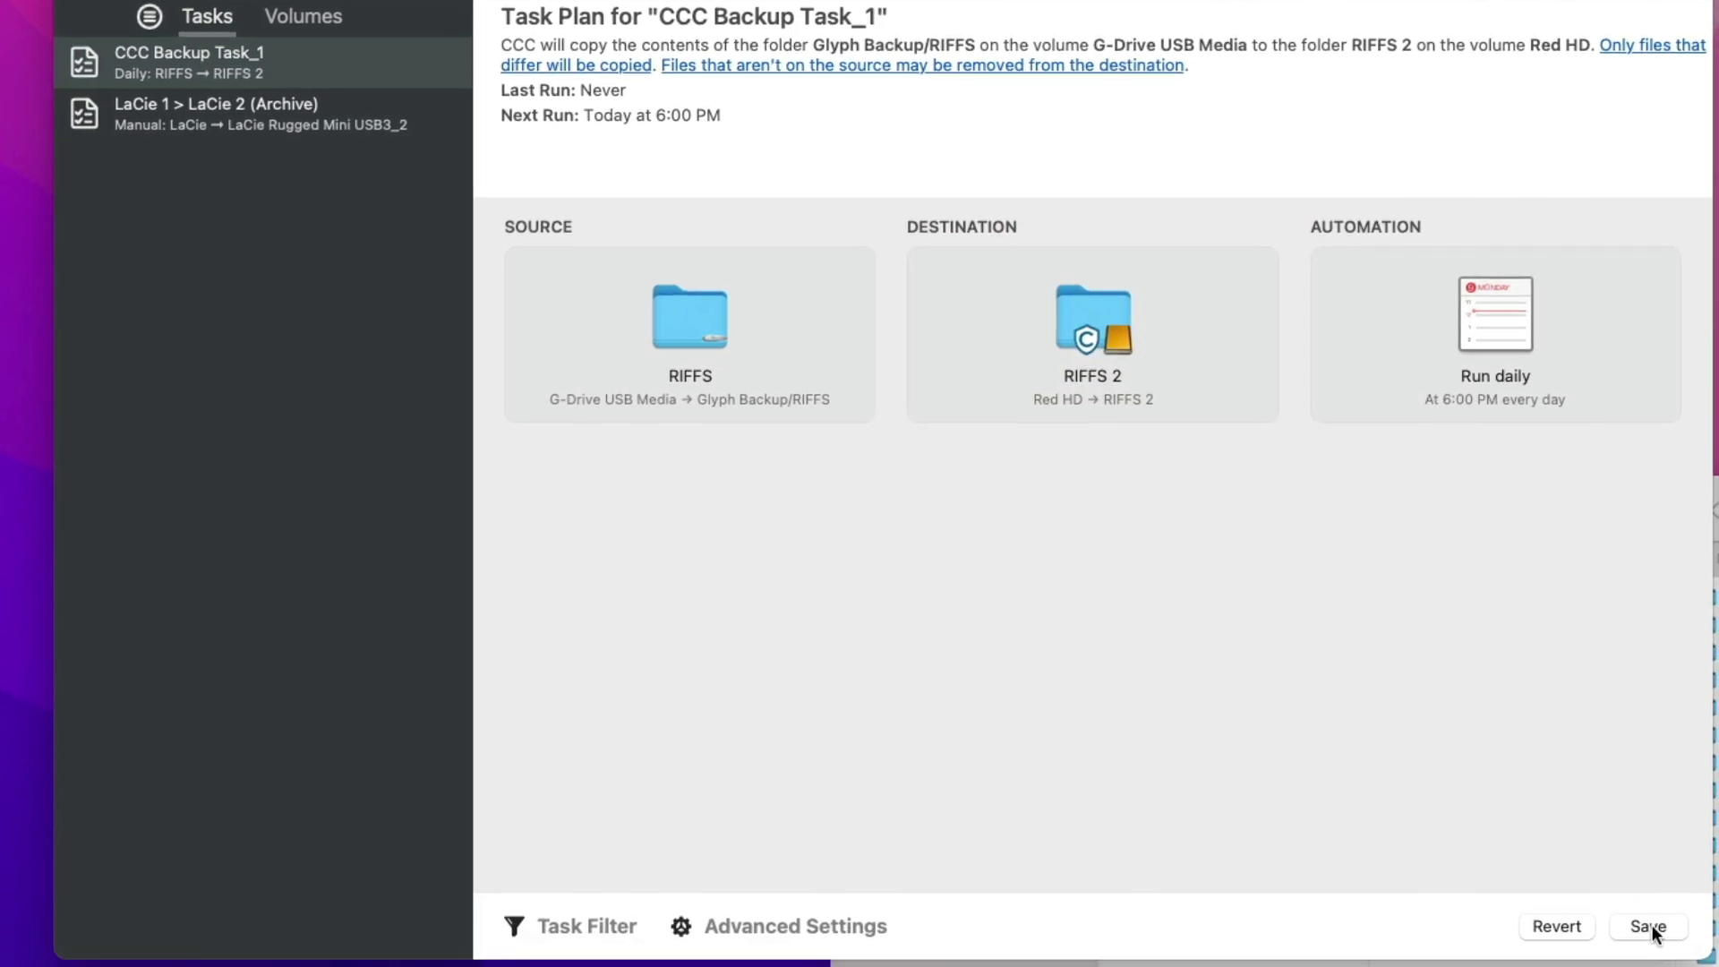
# Save the daily RIFFS to RIFFS 2 task and bring up the LaCie 1 > LaCie 2 (Archive) task
pyautogui.click(1649, 947)
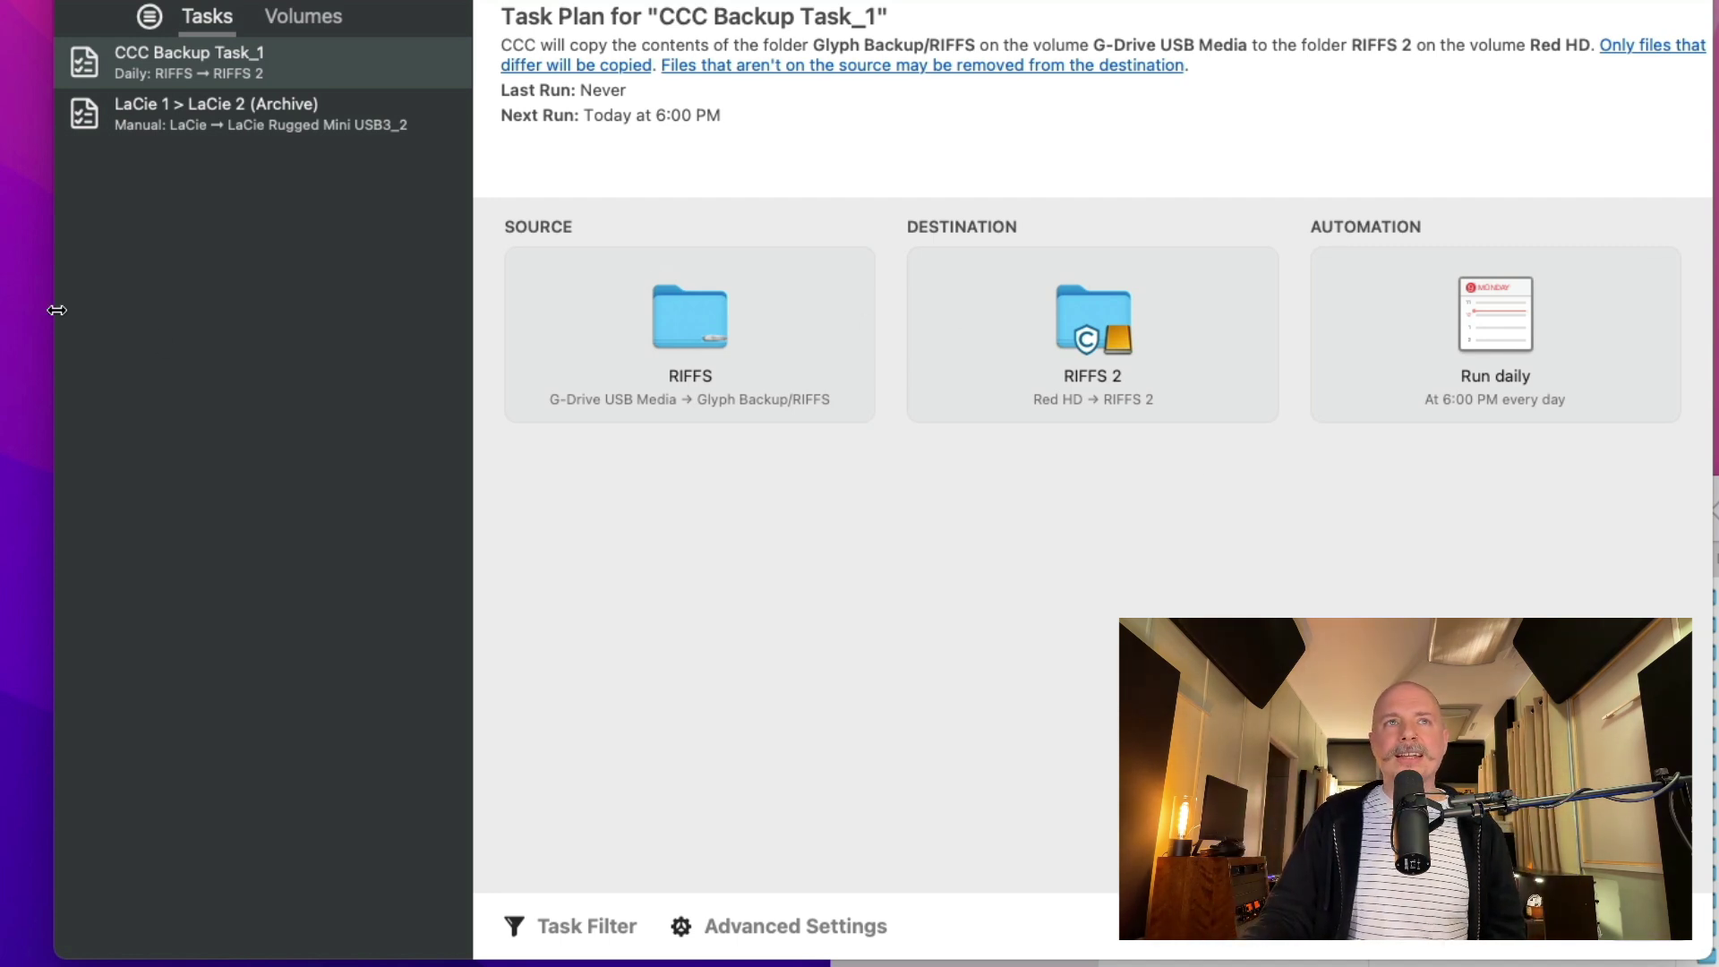
pyautogui.click(222, 122)
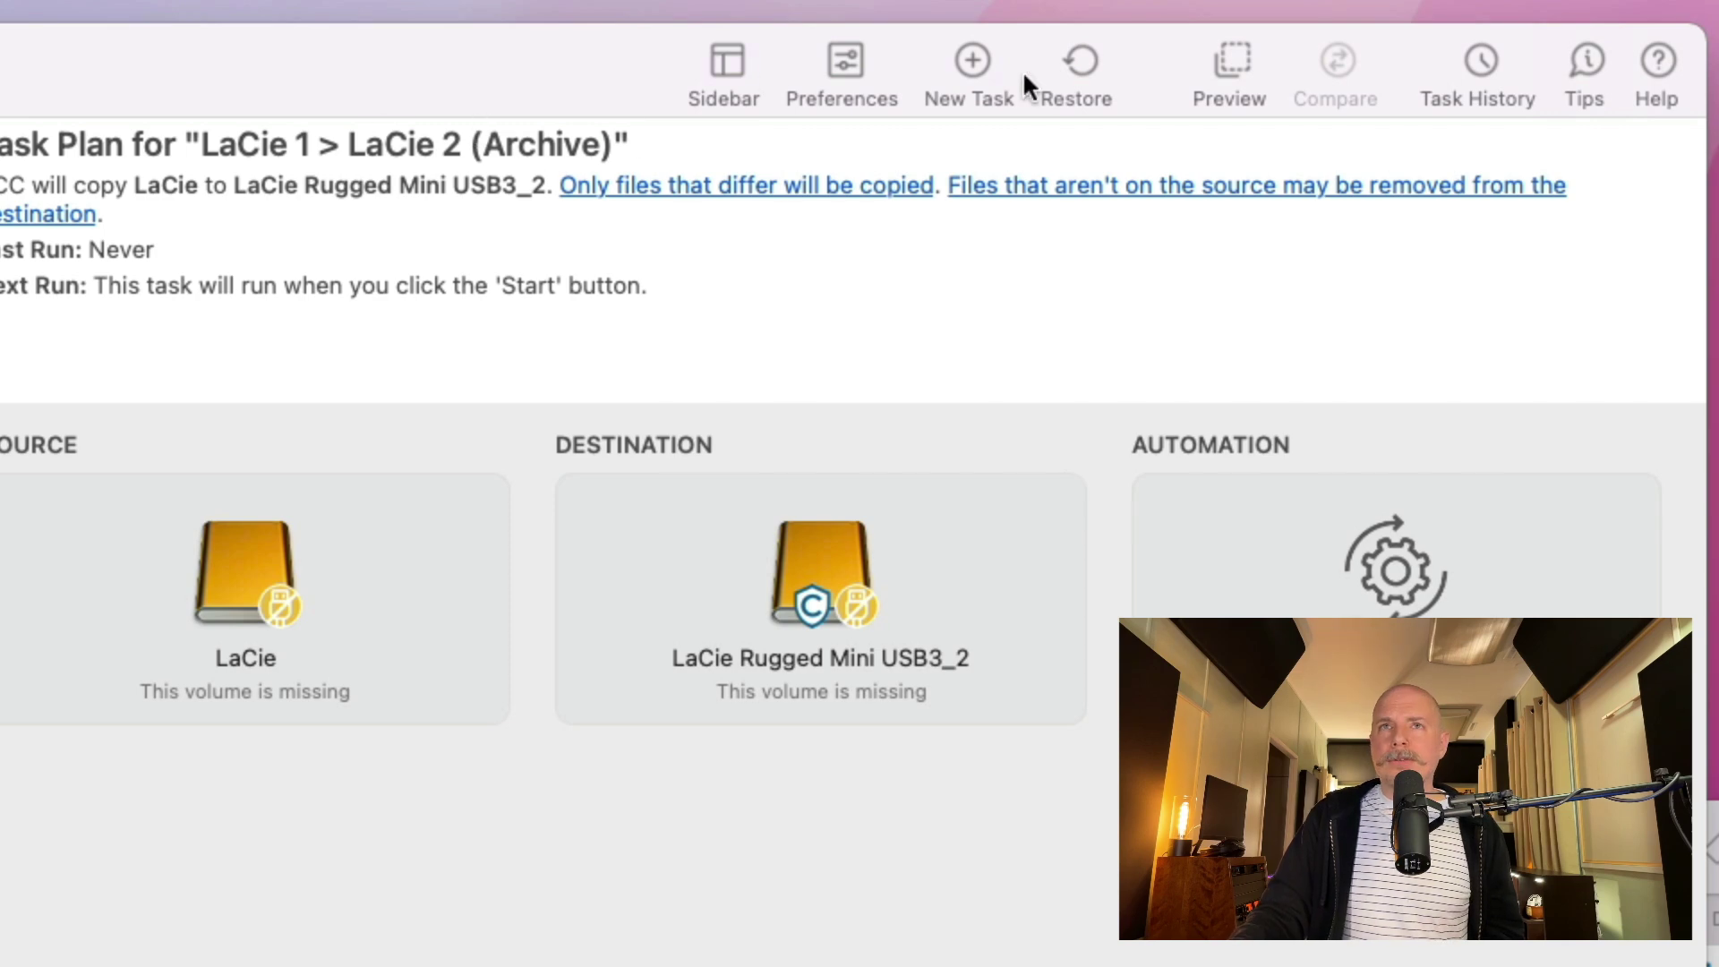
# Create a new task with Glyph-1TB as source and the RIFFS 2 folder as destination
pyautogui.click(949, 67)
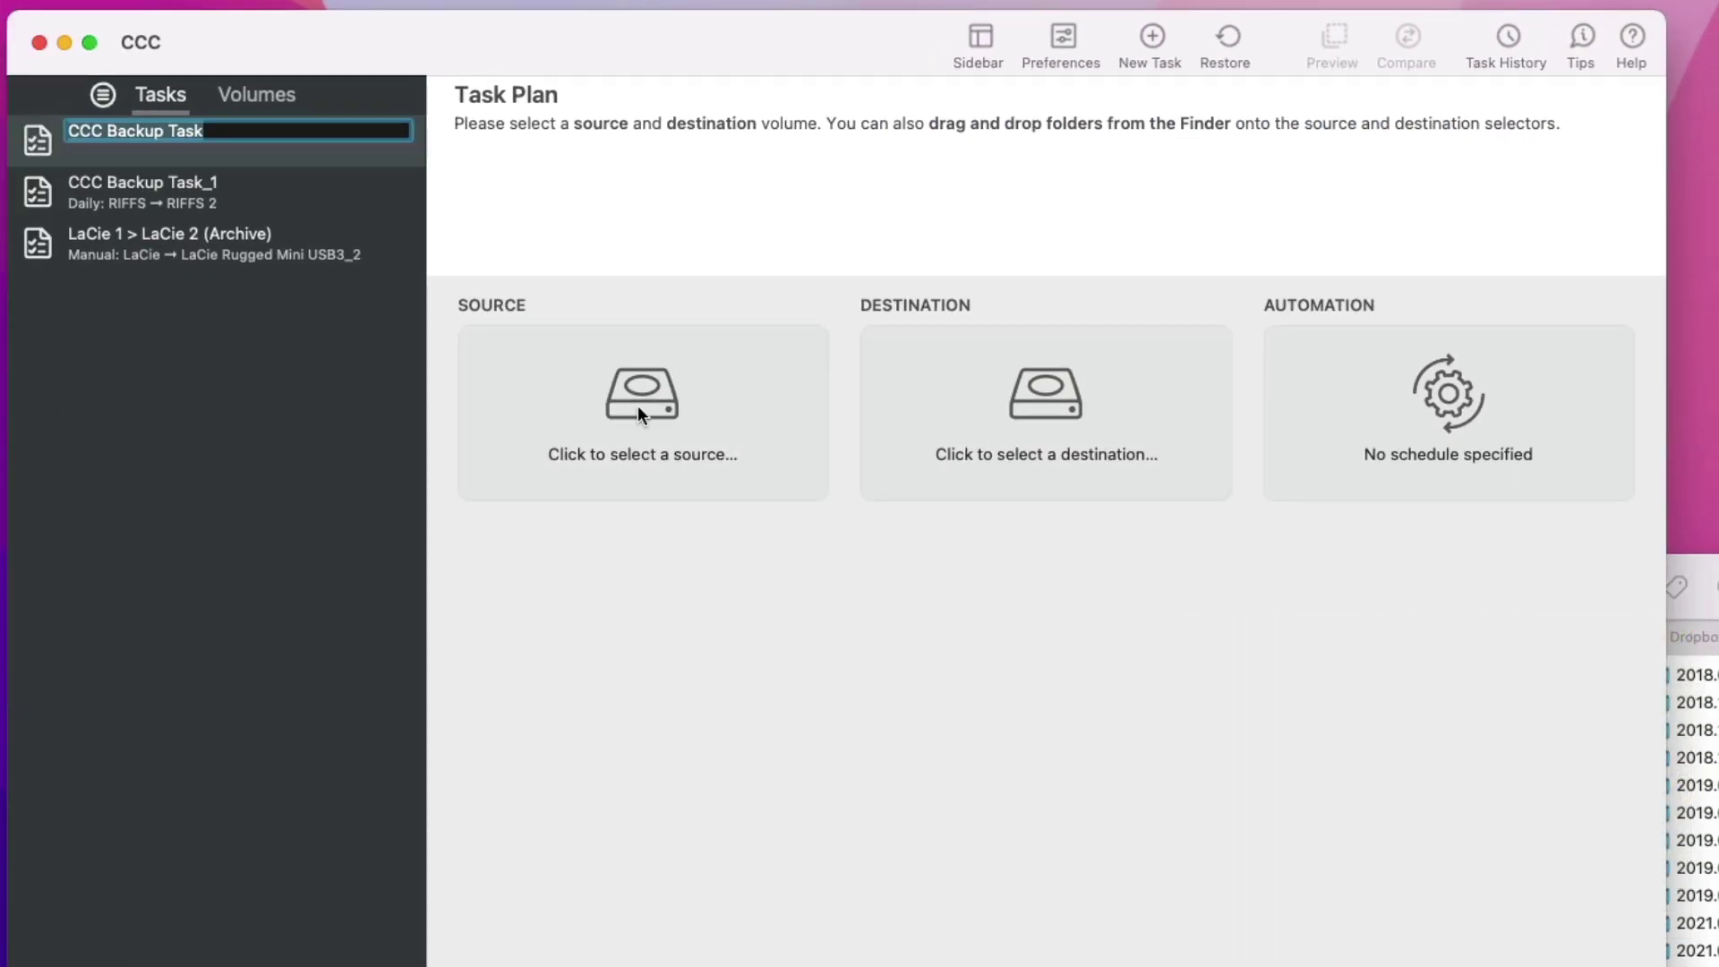
pyautogui.click(636, 400)
pyautogui.click(473, 555)
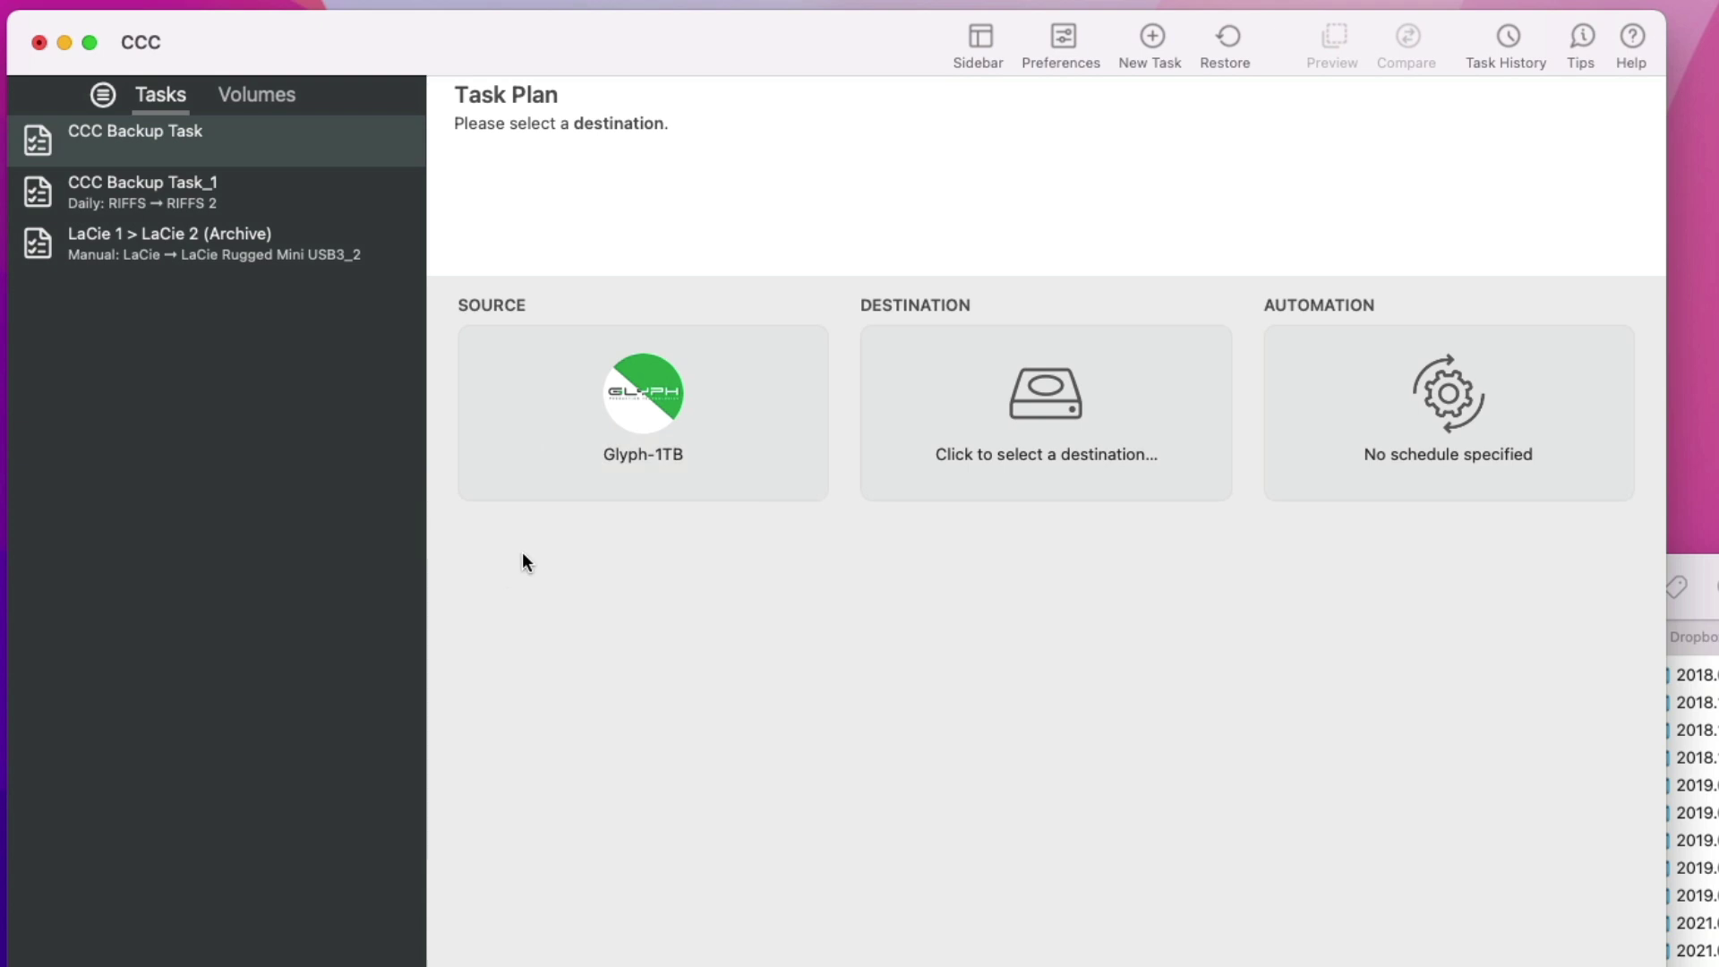
pyautogui.click(1040, 395)
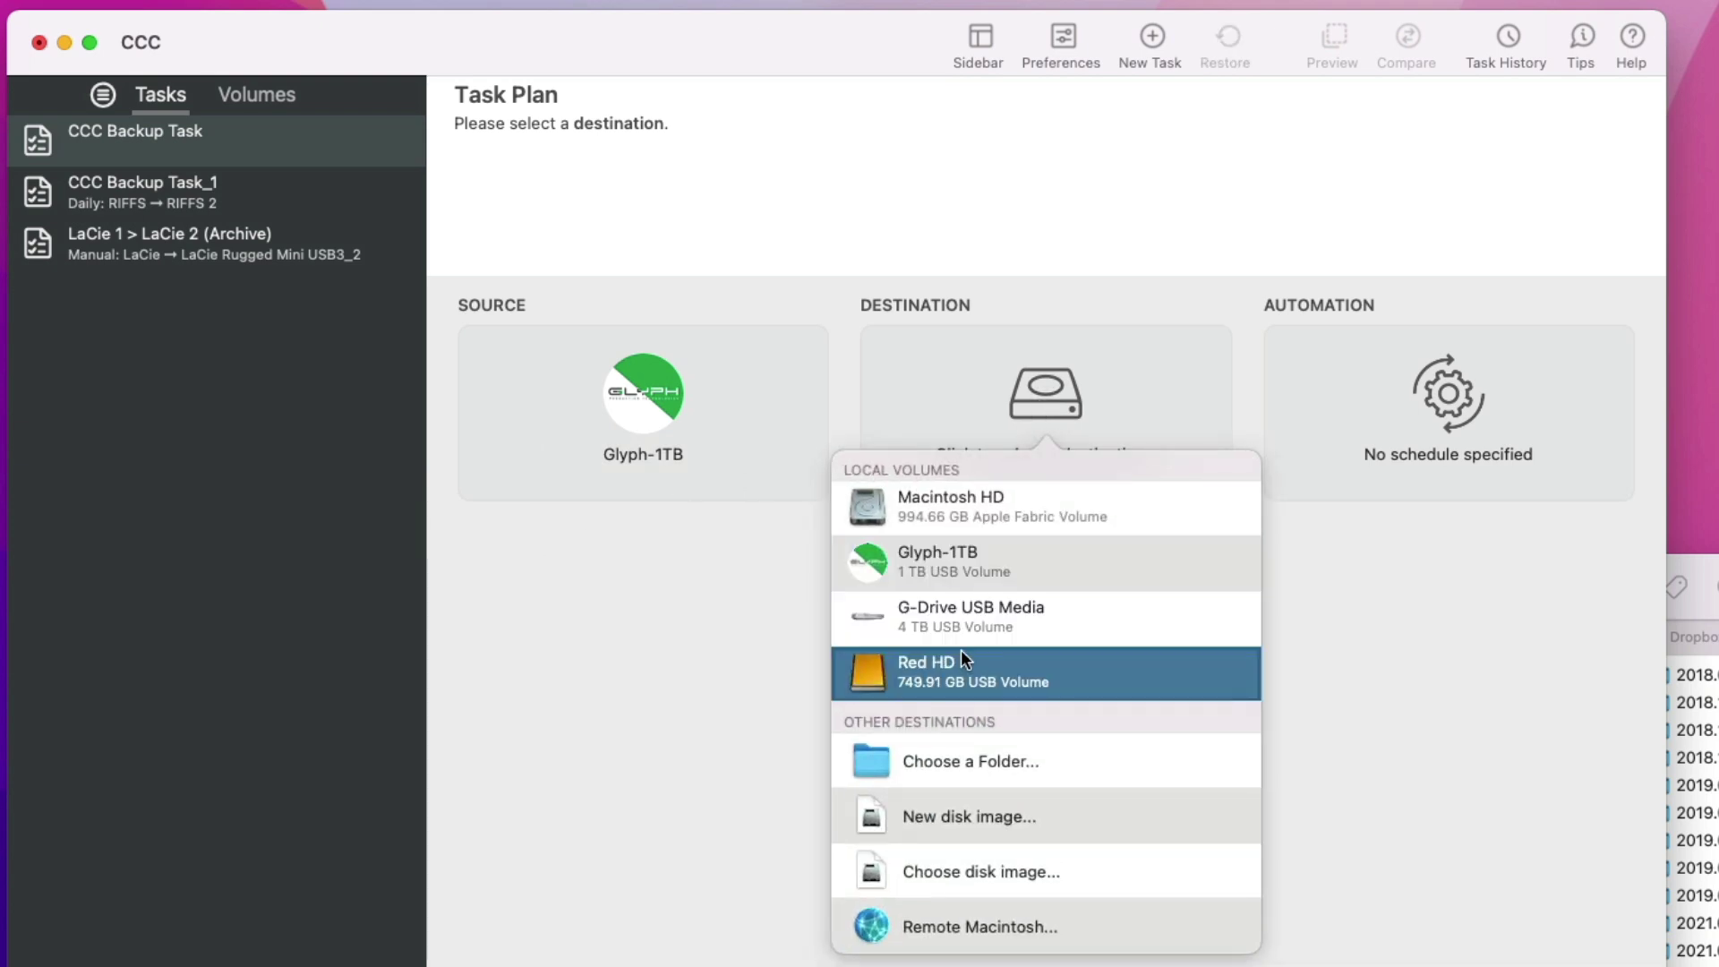
pyautogui.click(949, 758)
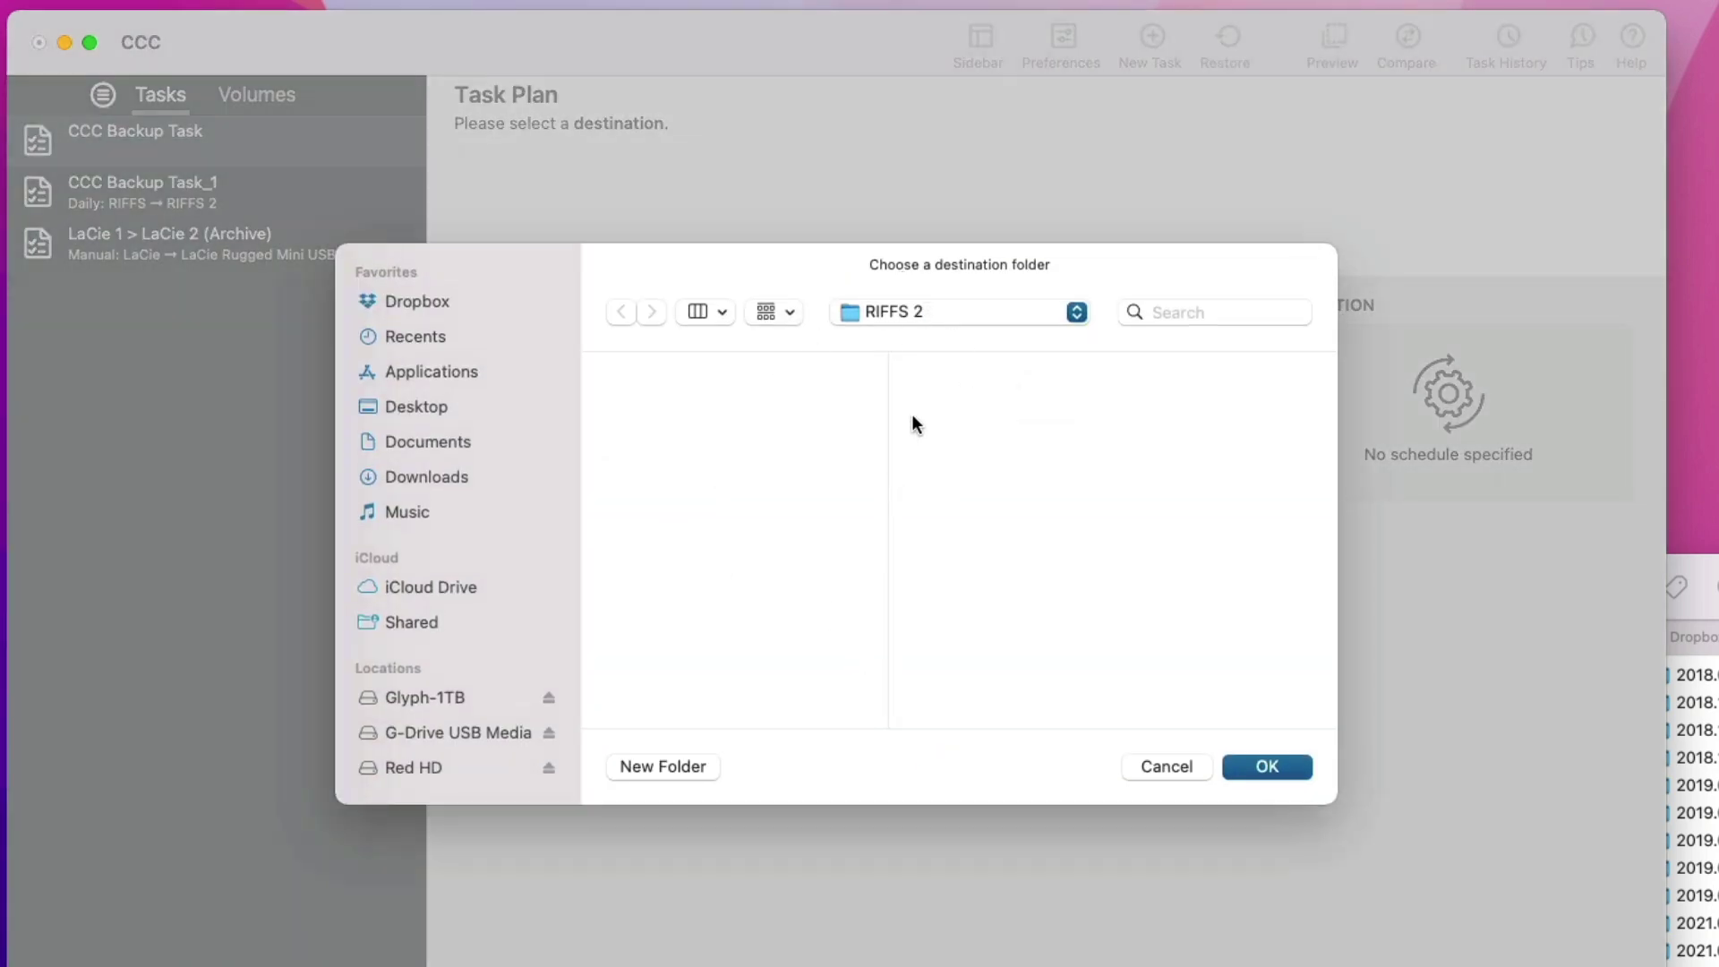
pyautogui.click(1264, 768)
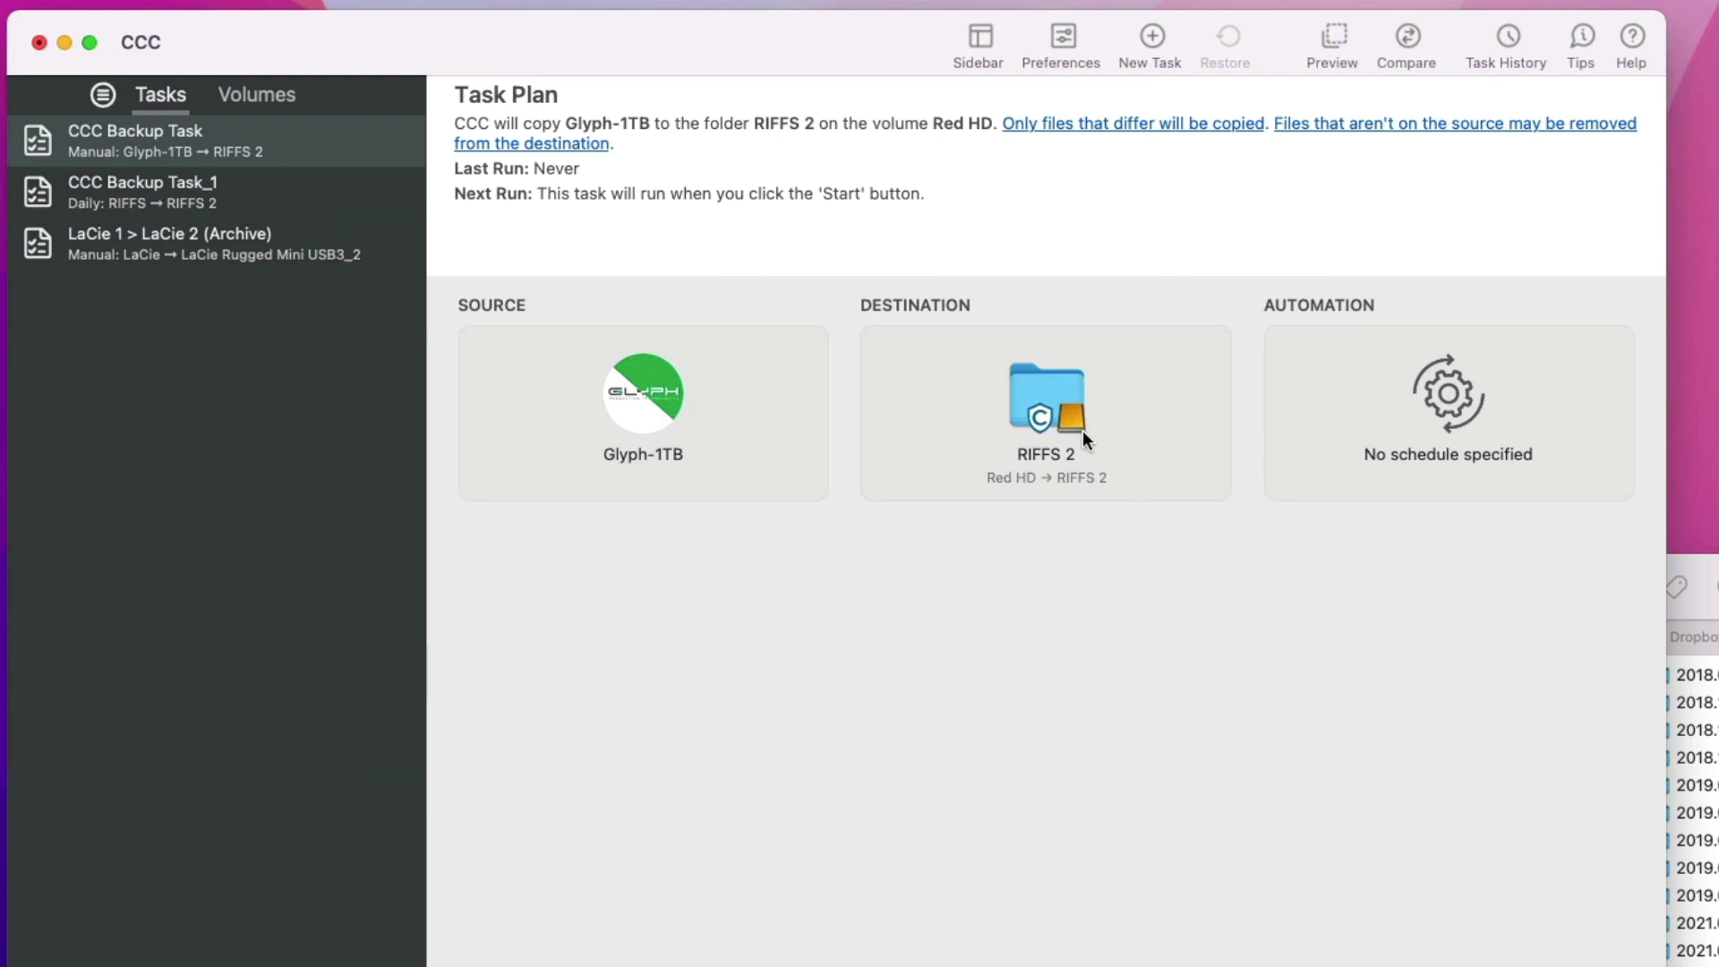
# Turn SafetyNet off for the RIFFS 2 destination and confirm it stays off
pyautogui.click(1055, 389)
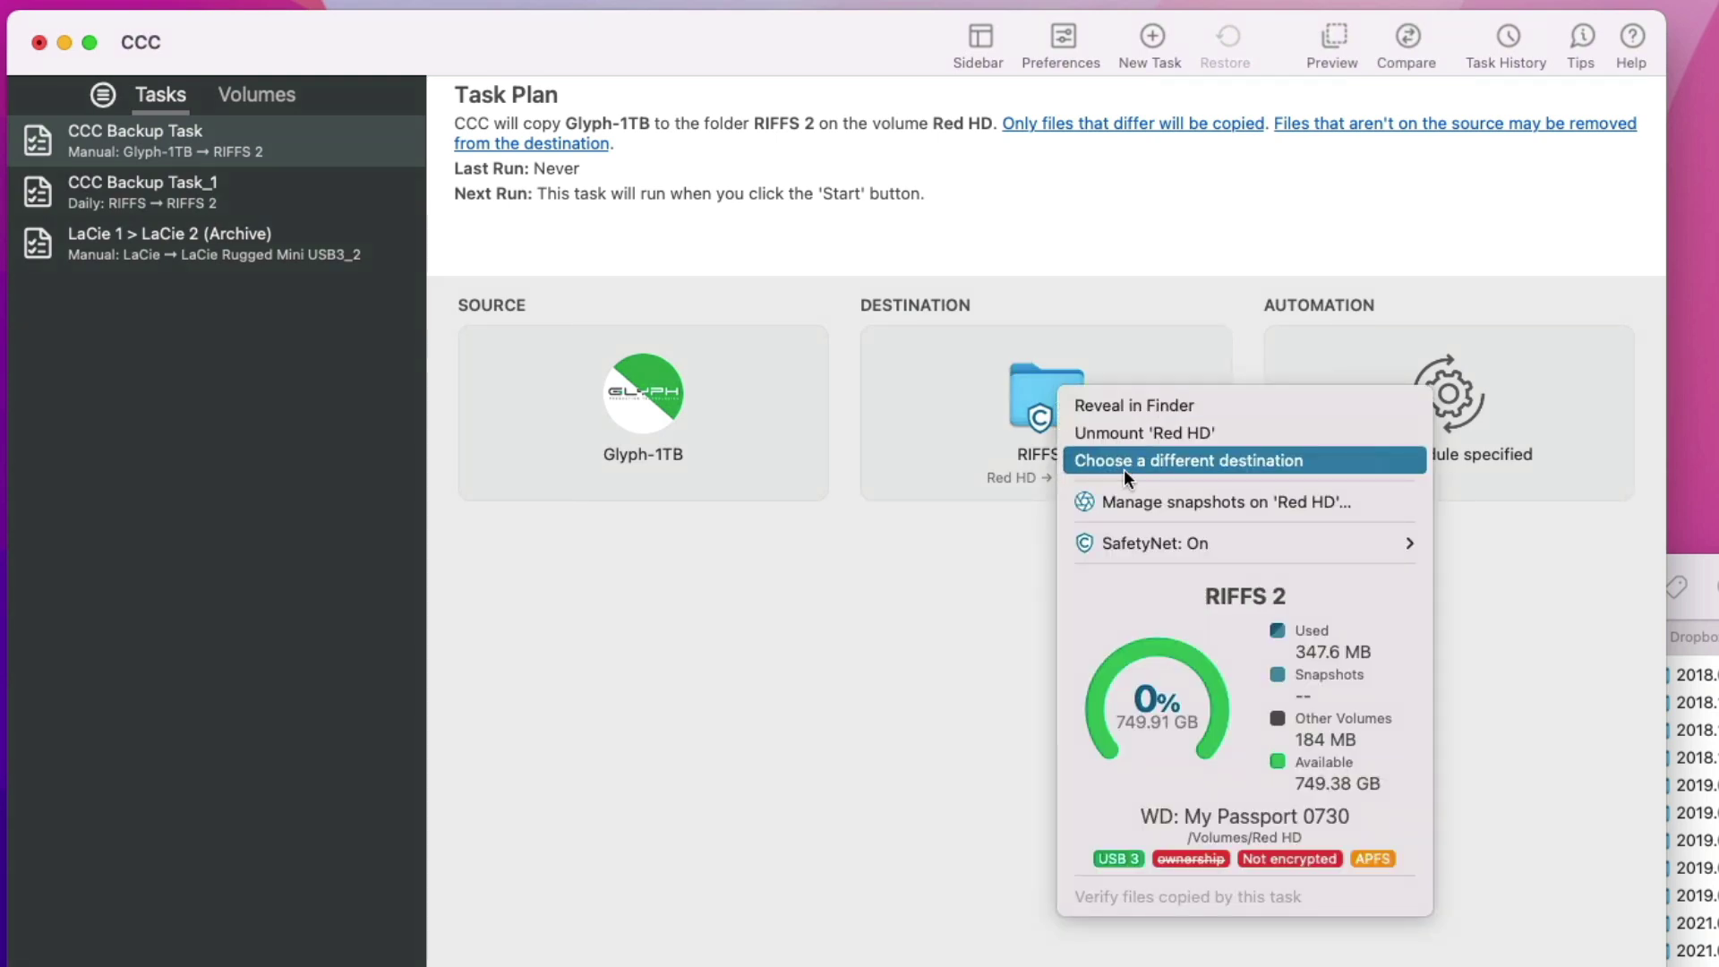
pyautogui.moveTo(1120, 539)
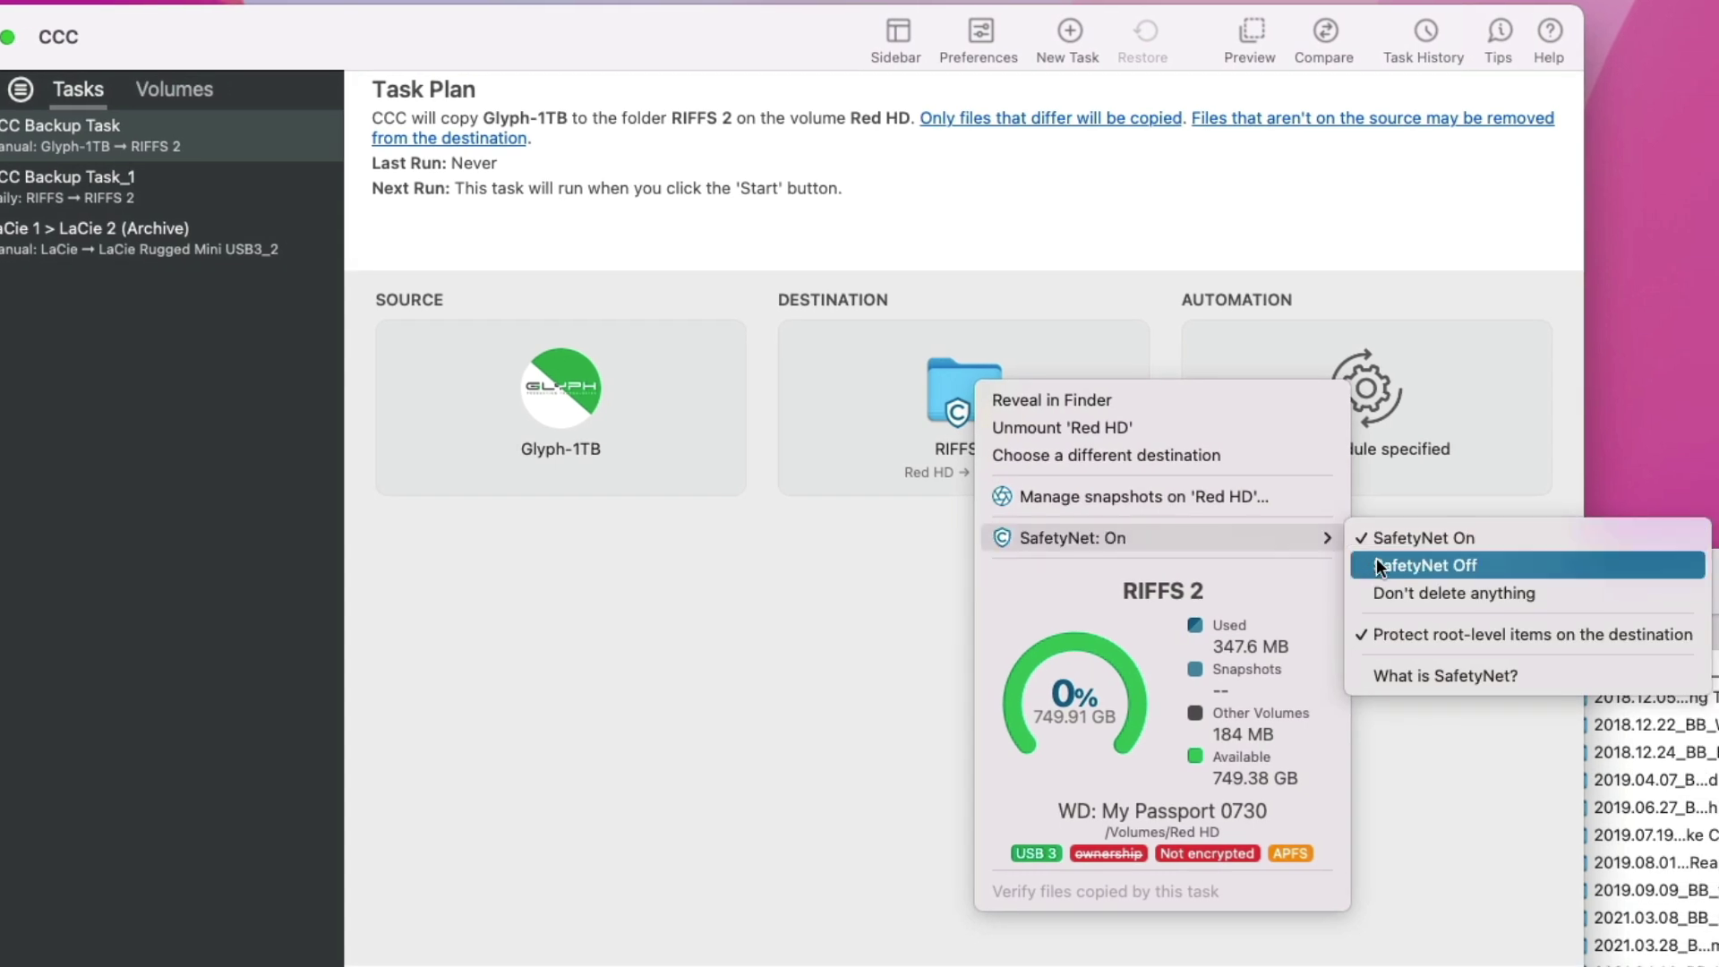
pyautogui.click(618, 411)
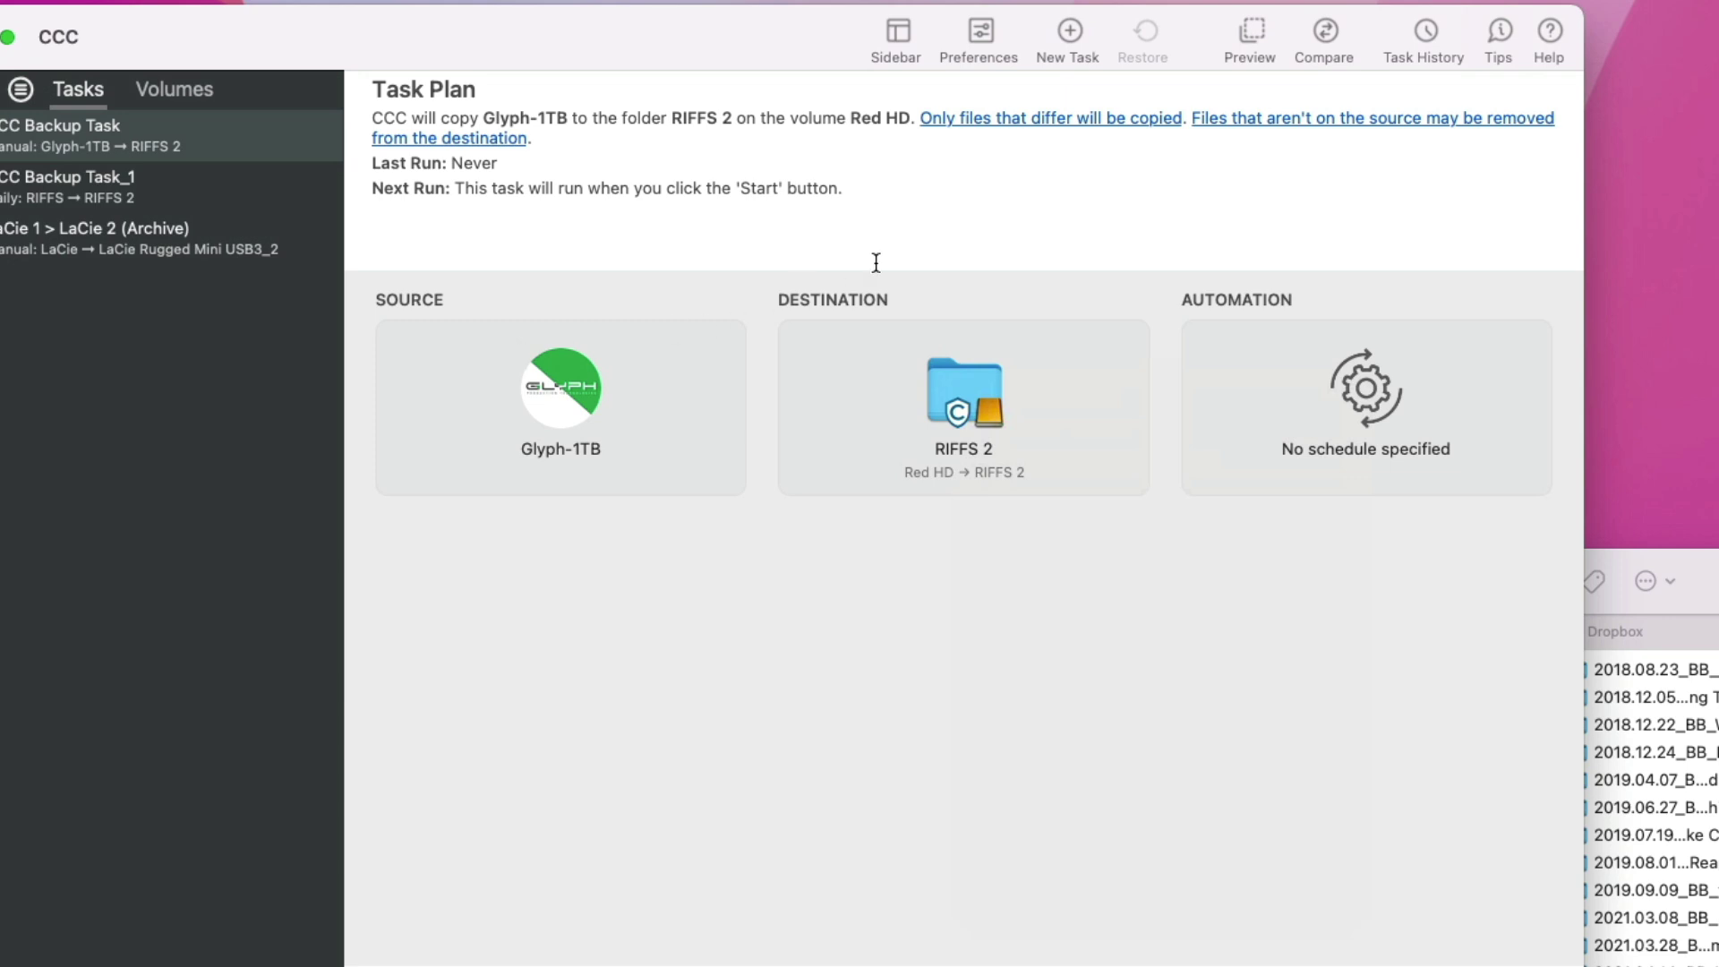
pyautogui.click(962, 403)
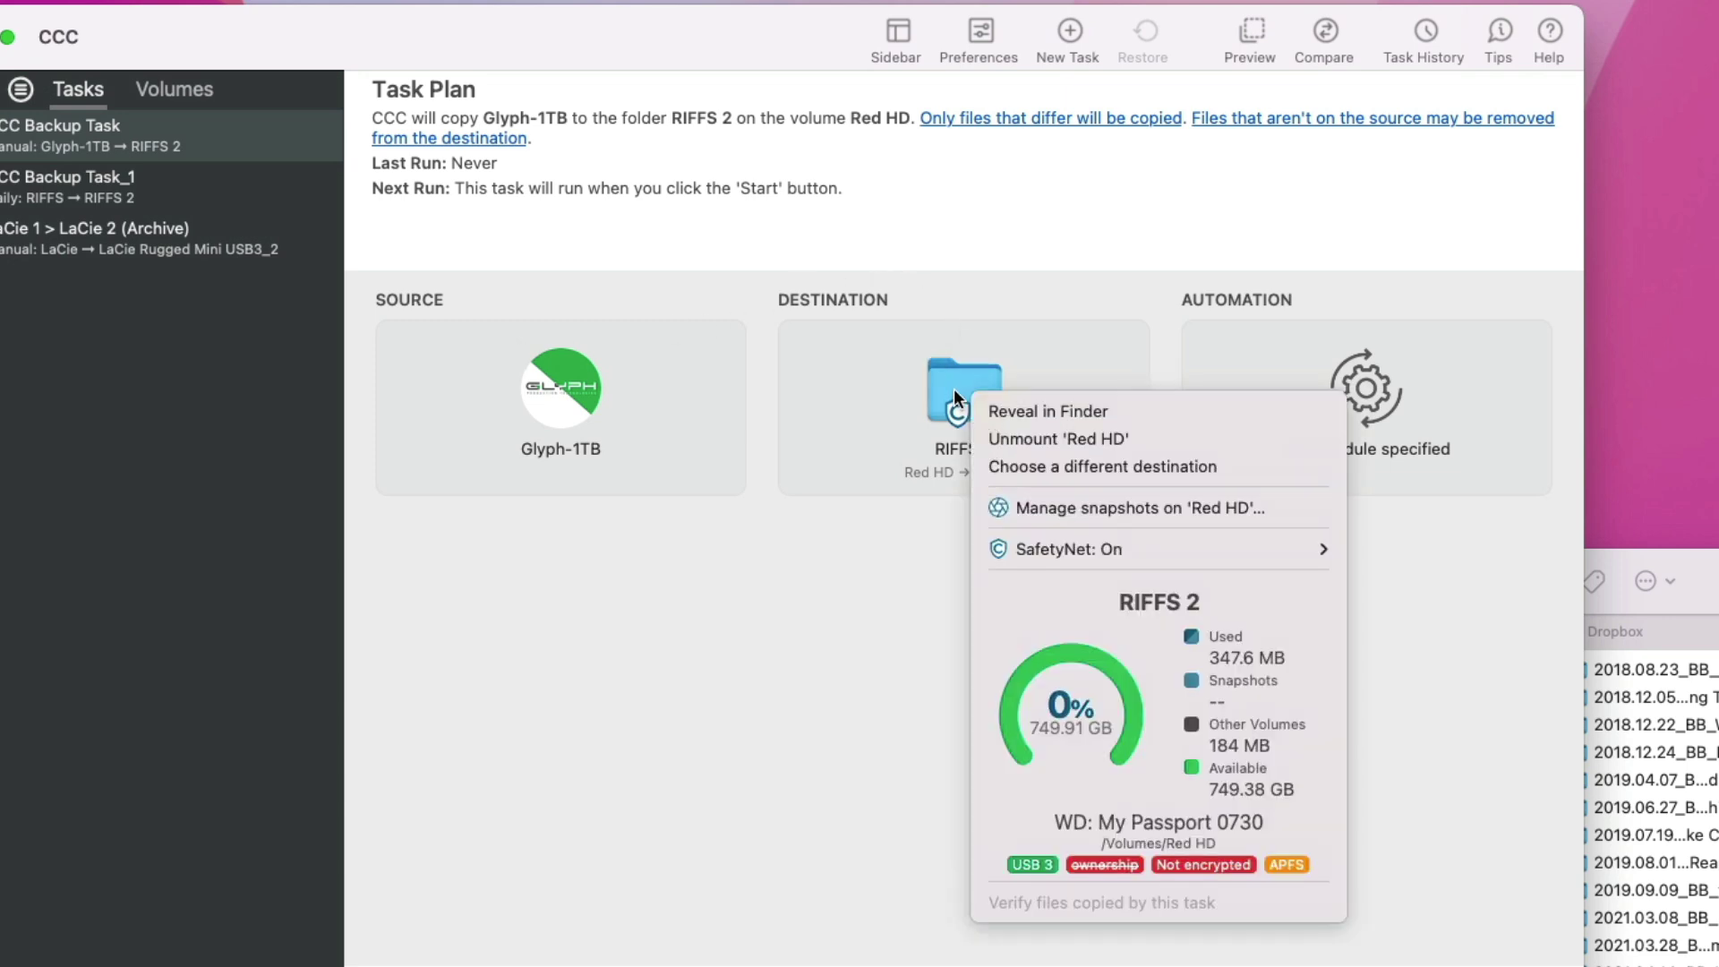
pyautogui.moveTo(1120, 546)
pyautogui.click(1391, 577)
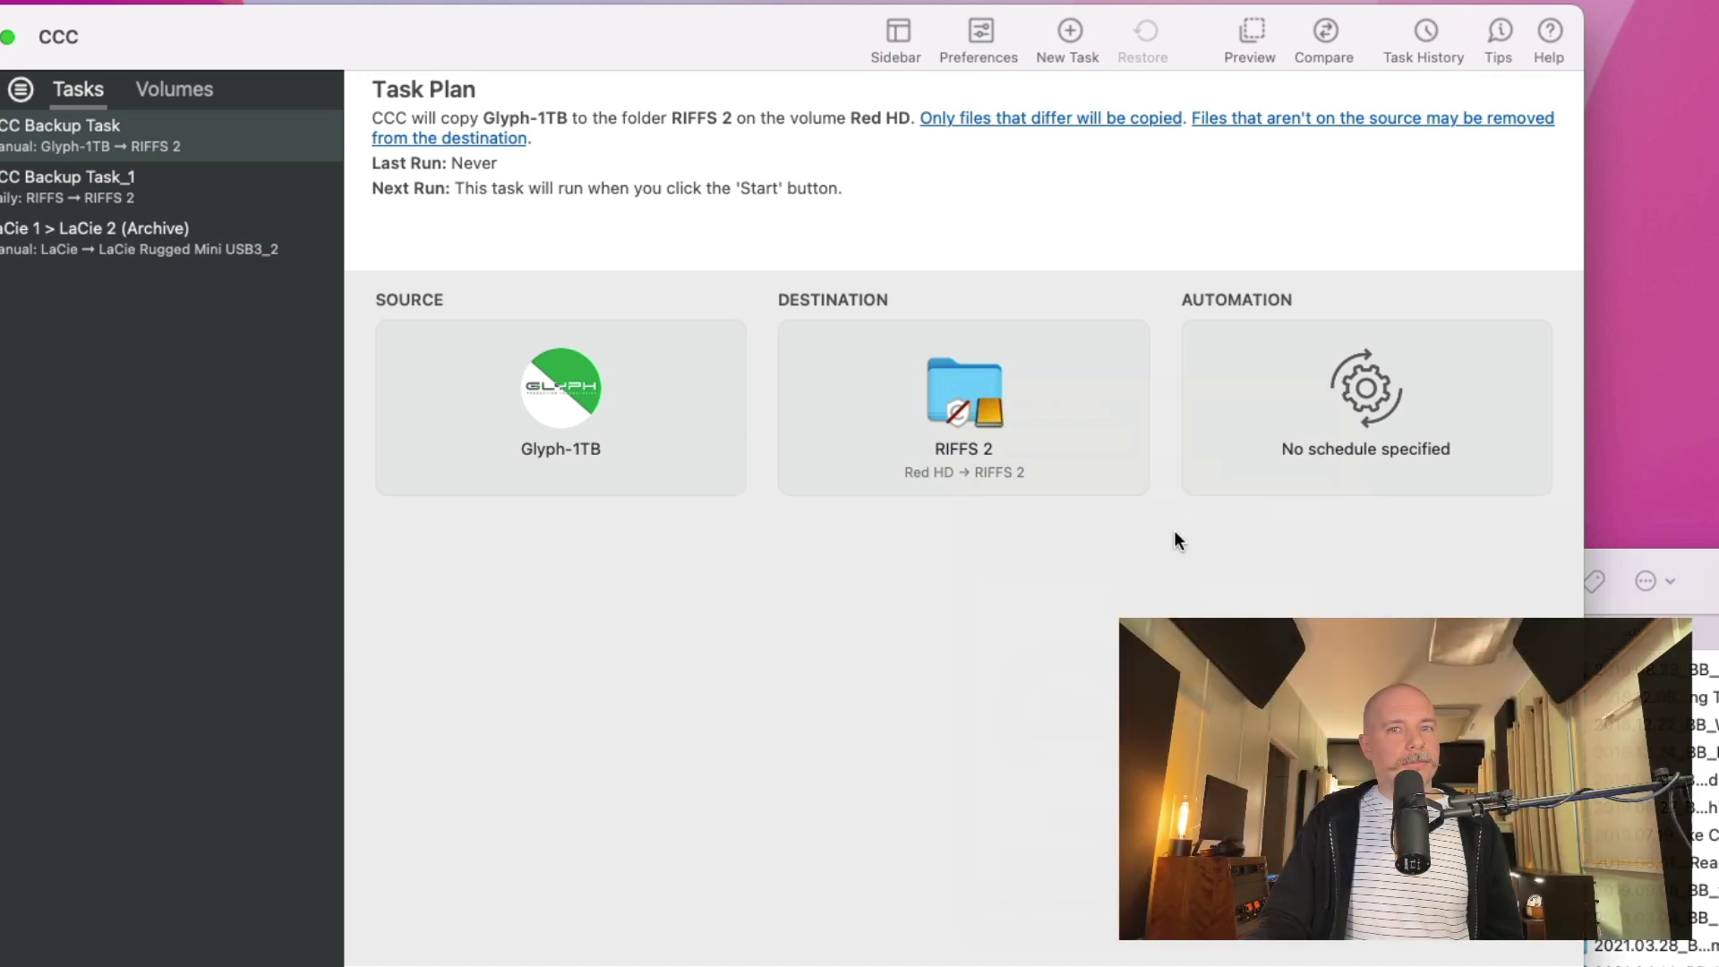
pyautogui.click(989, 415)
pyautogui.moveTo(1160, 569)
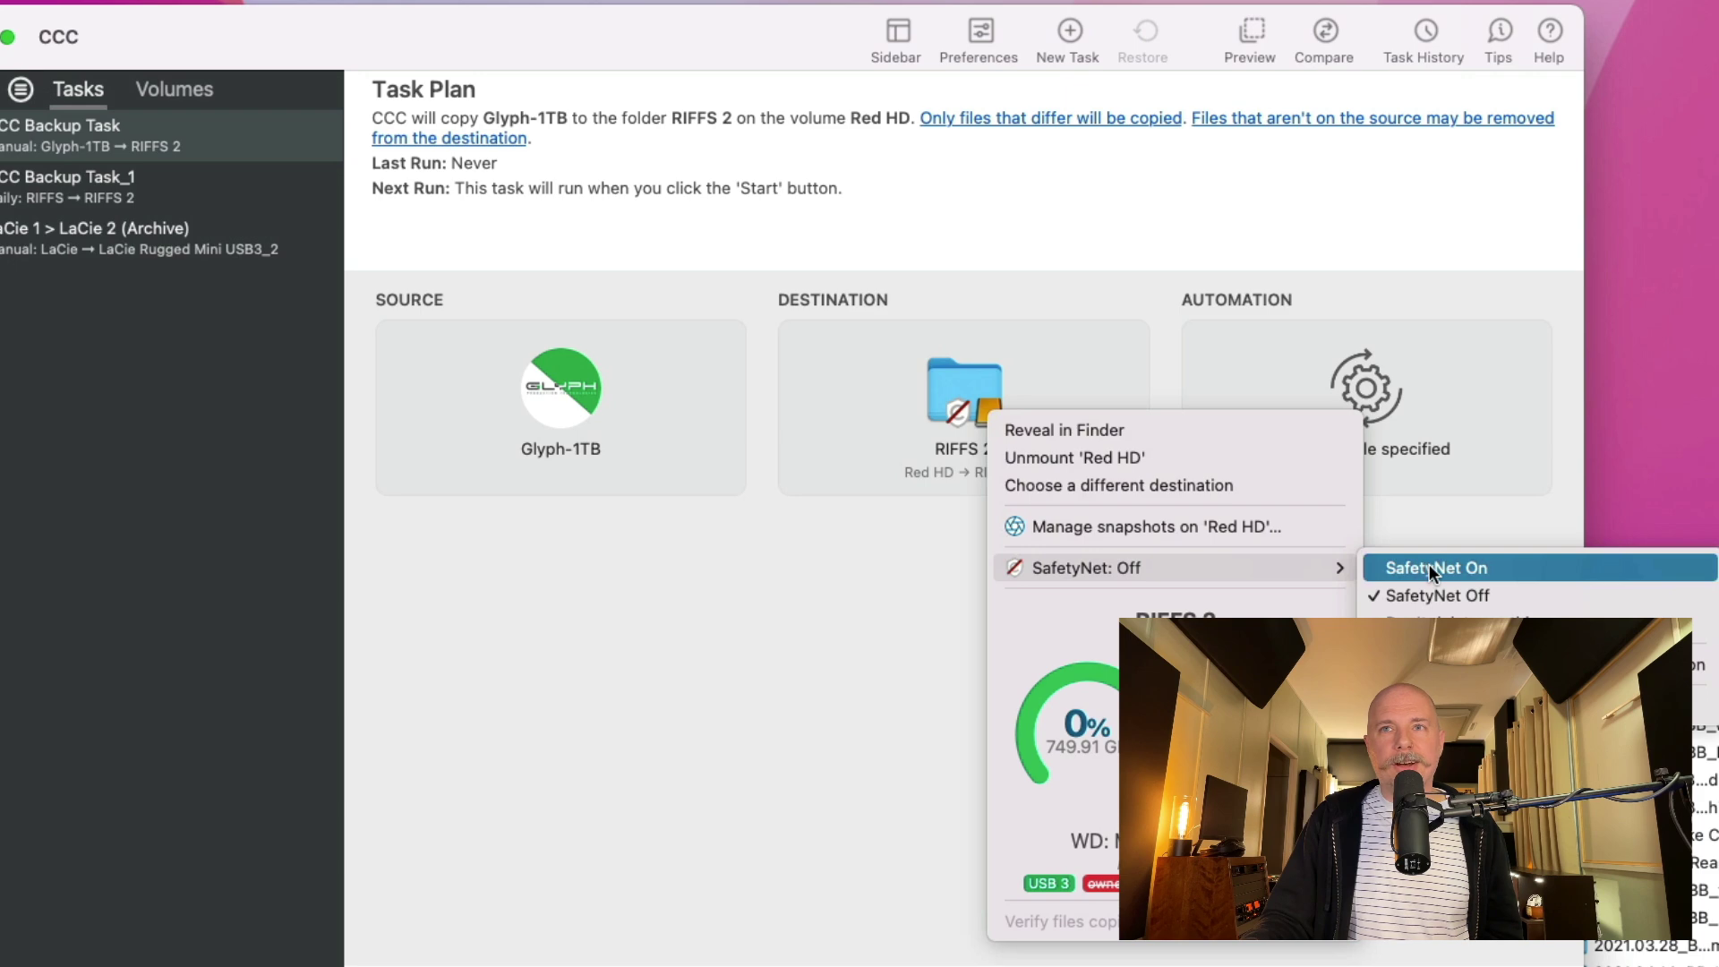
pyautogui.click(1432, 488)
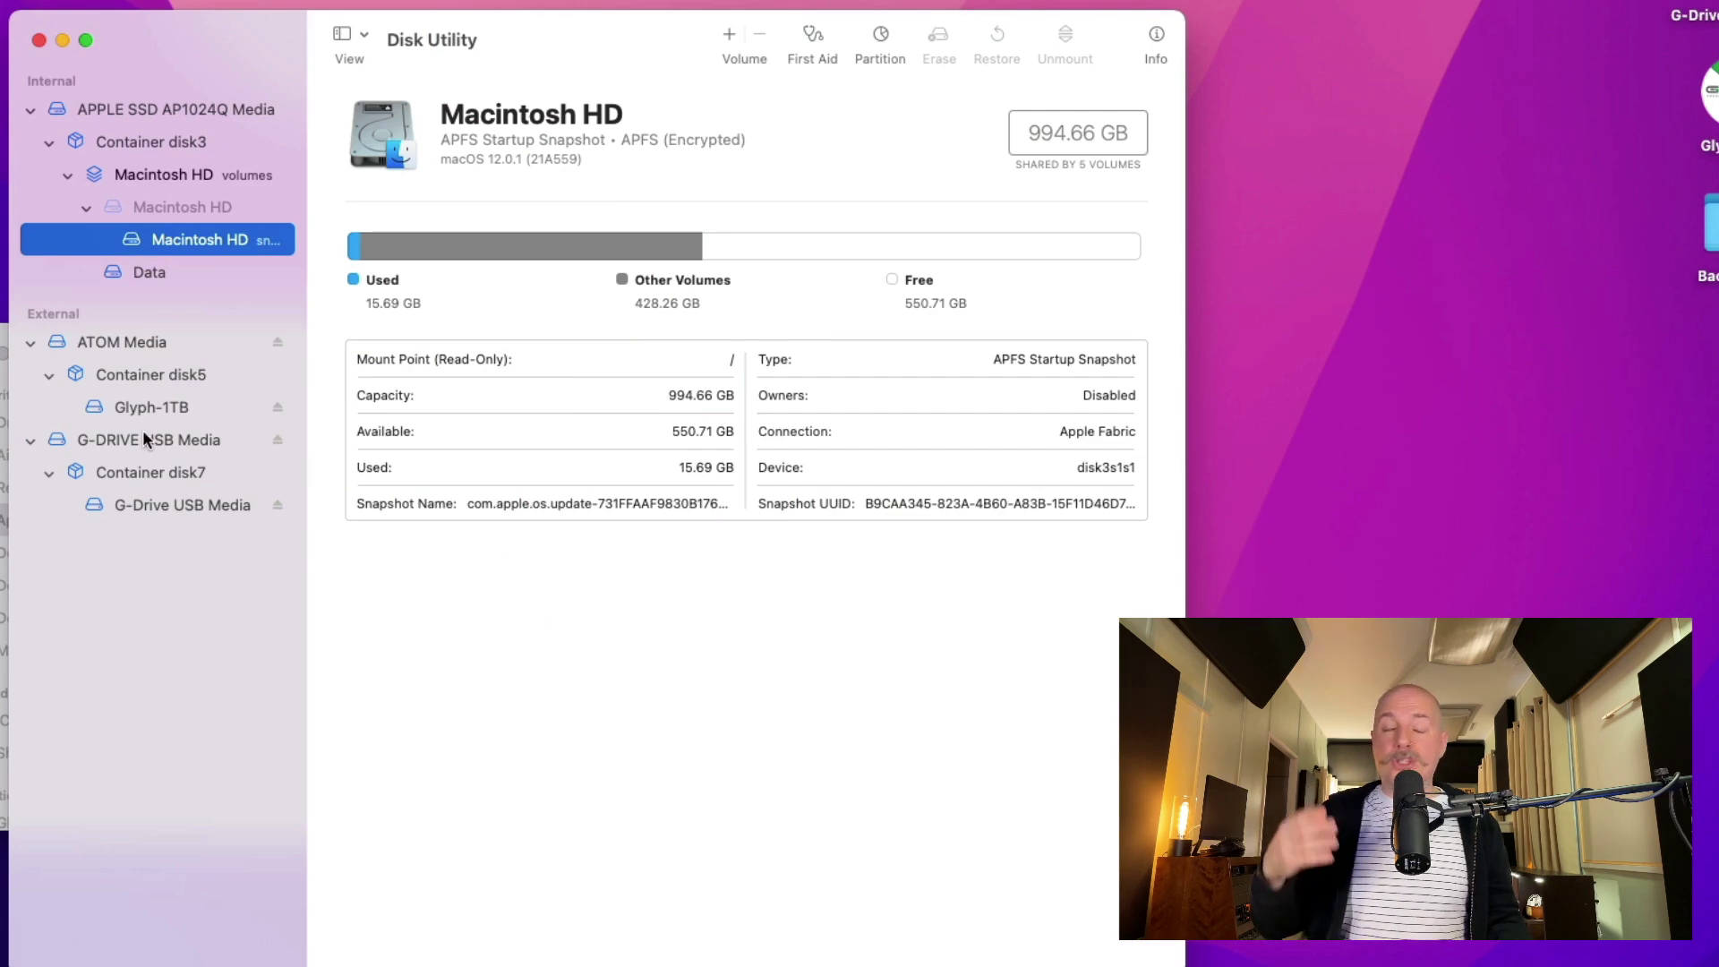
# Review the Erase dialog for G-DRIVE USB Media without erasing, then switch to Finder
pyautogui.click(139, 433)
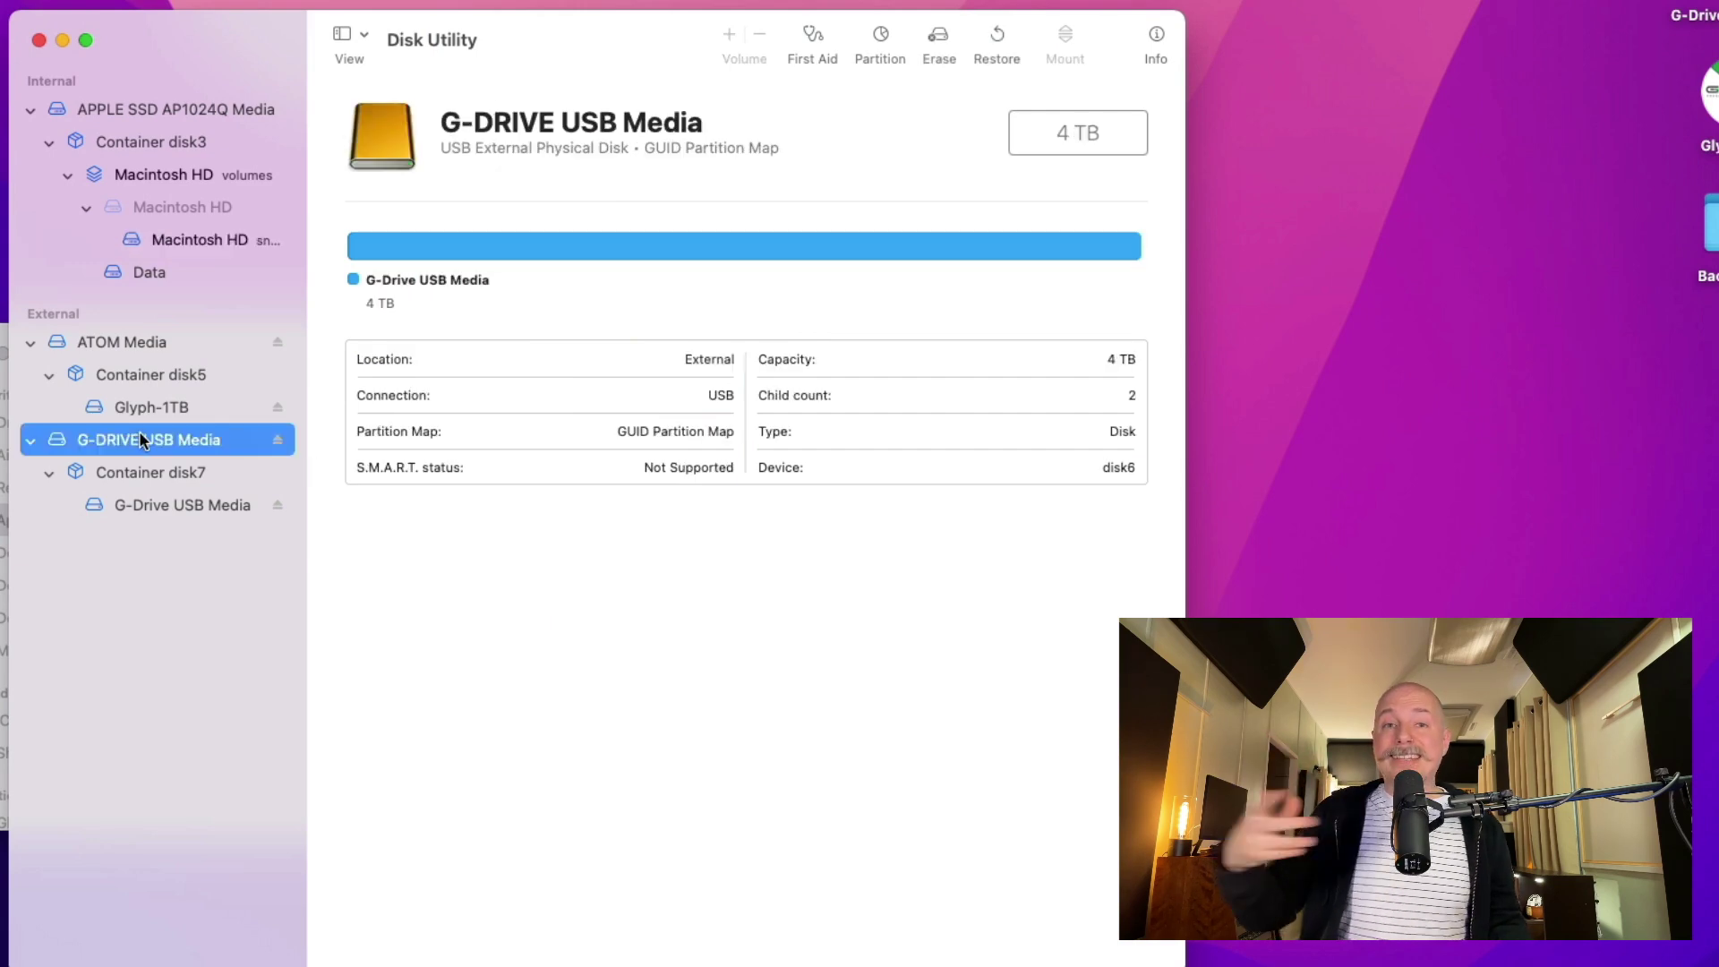
pyautogui.click(933, 39)
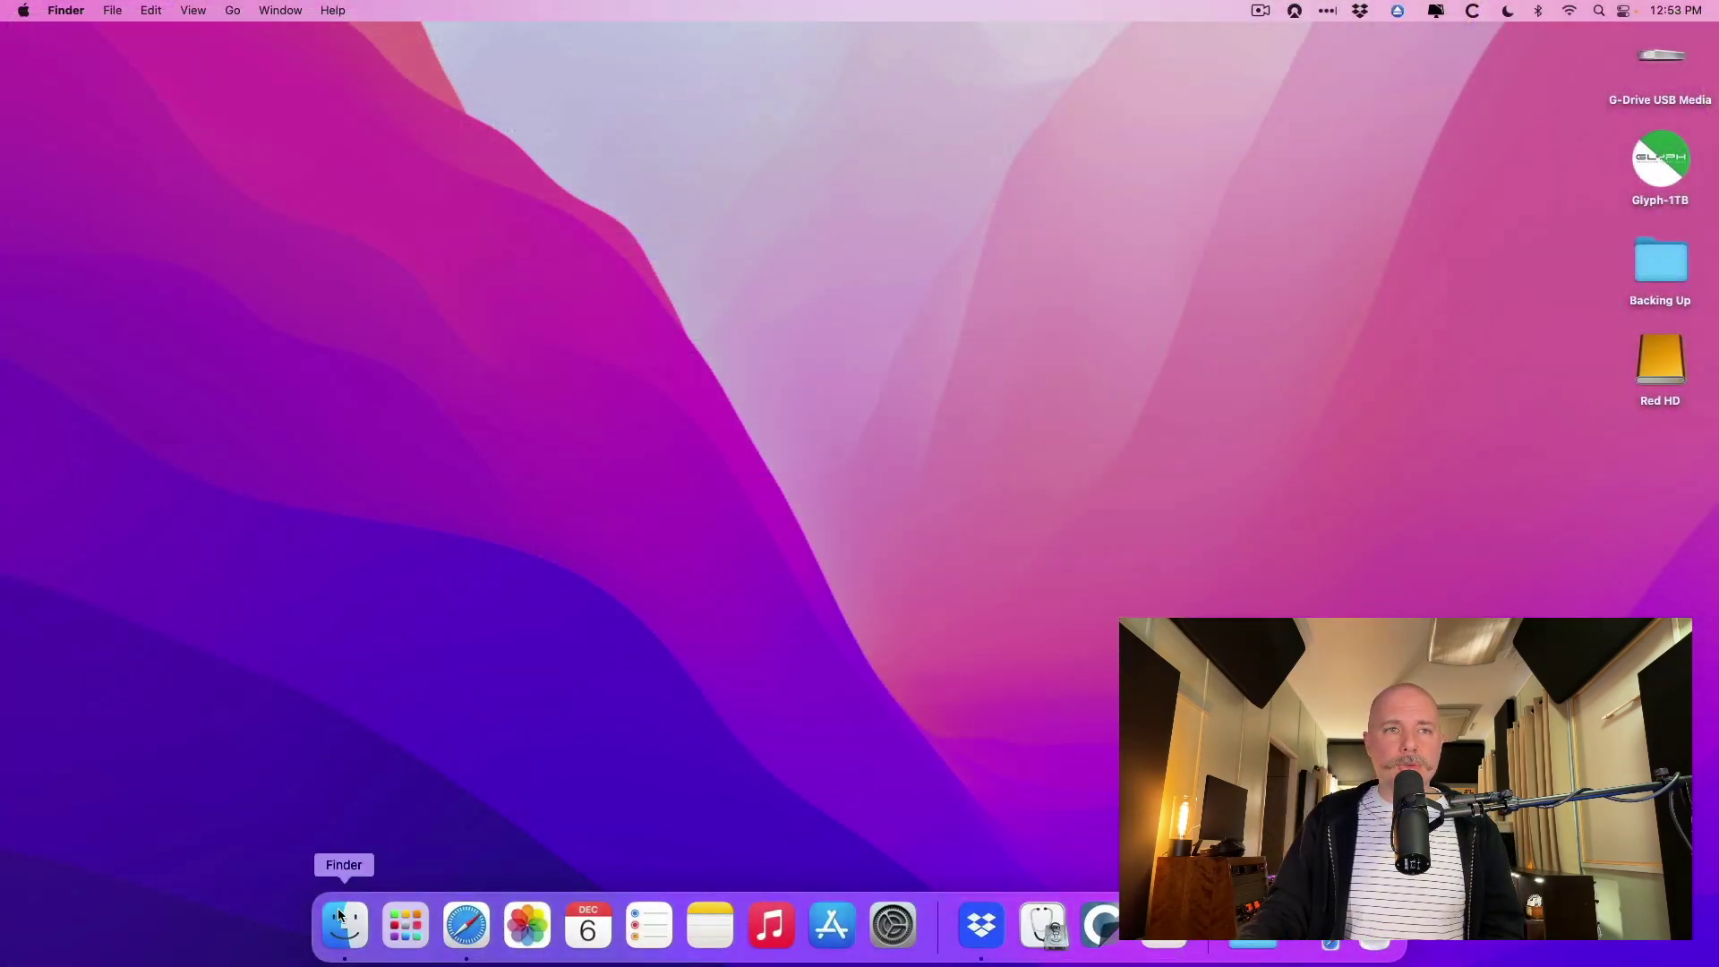
pyautogui.click(341, 914)
# Find the Glyph-1TB backup in the Dropbox folder and view it on dropbox.com
pyautogui.click(162, 134)
pyautogui.scroll(-1, 528, 341)
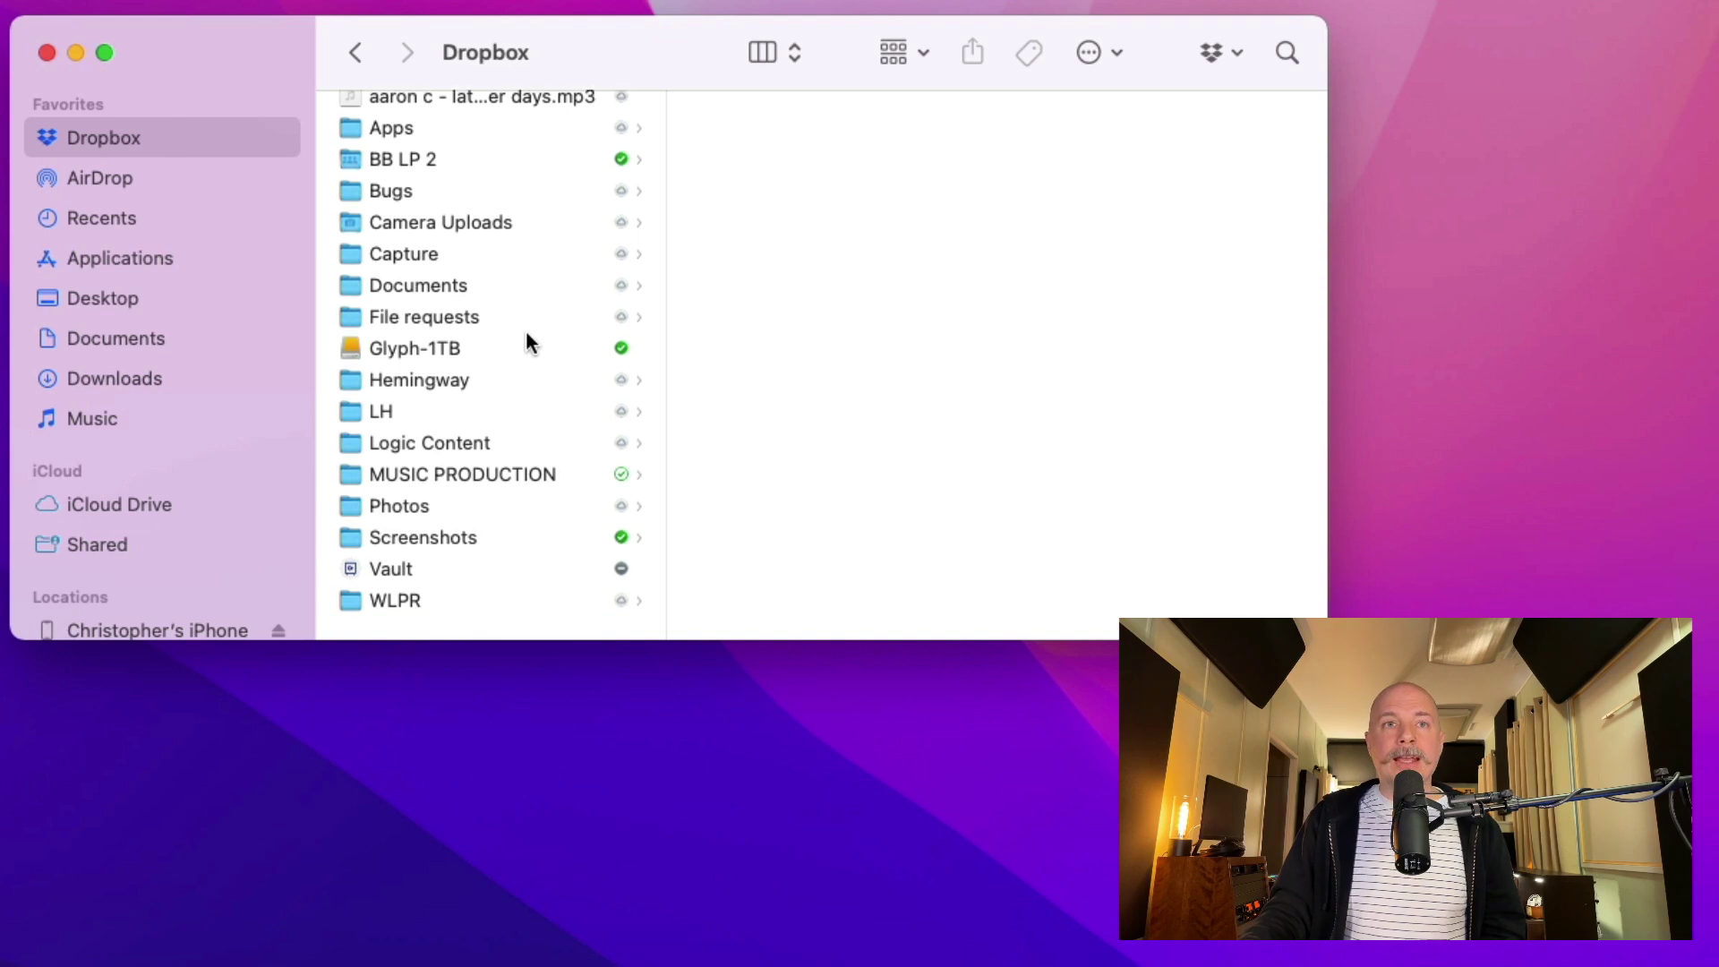
pyautogui.click(387, 358)
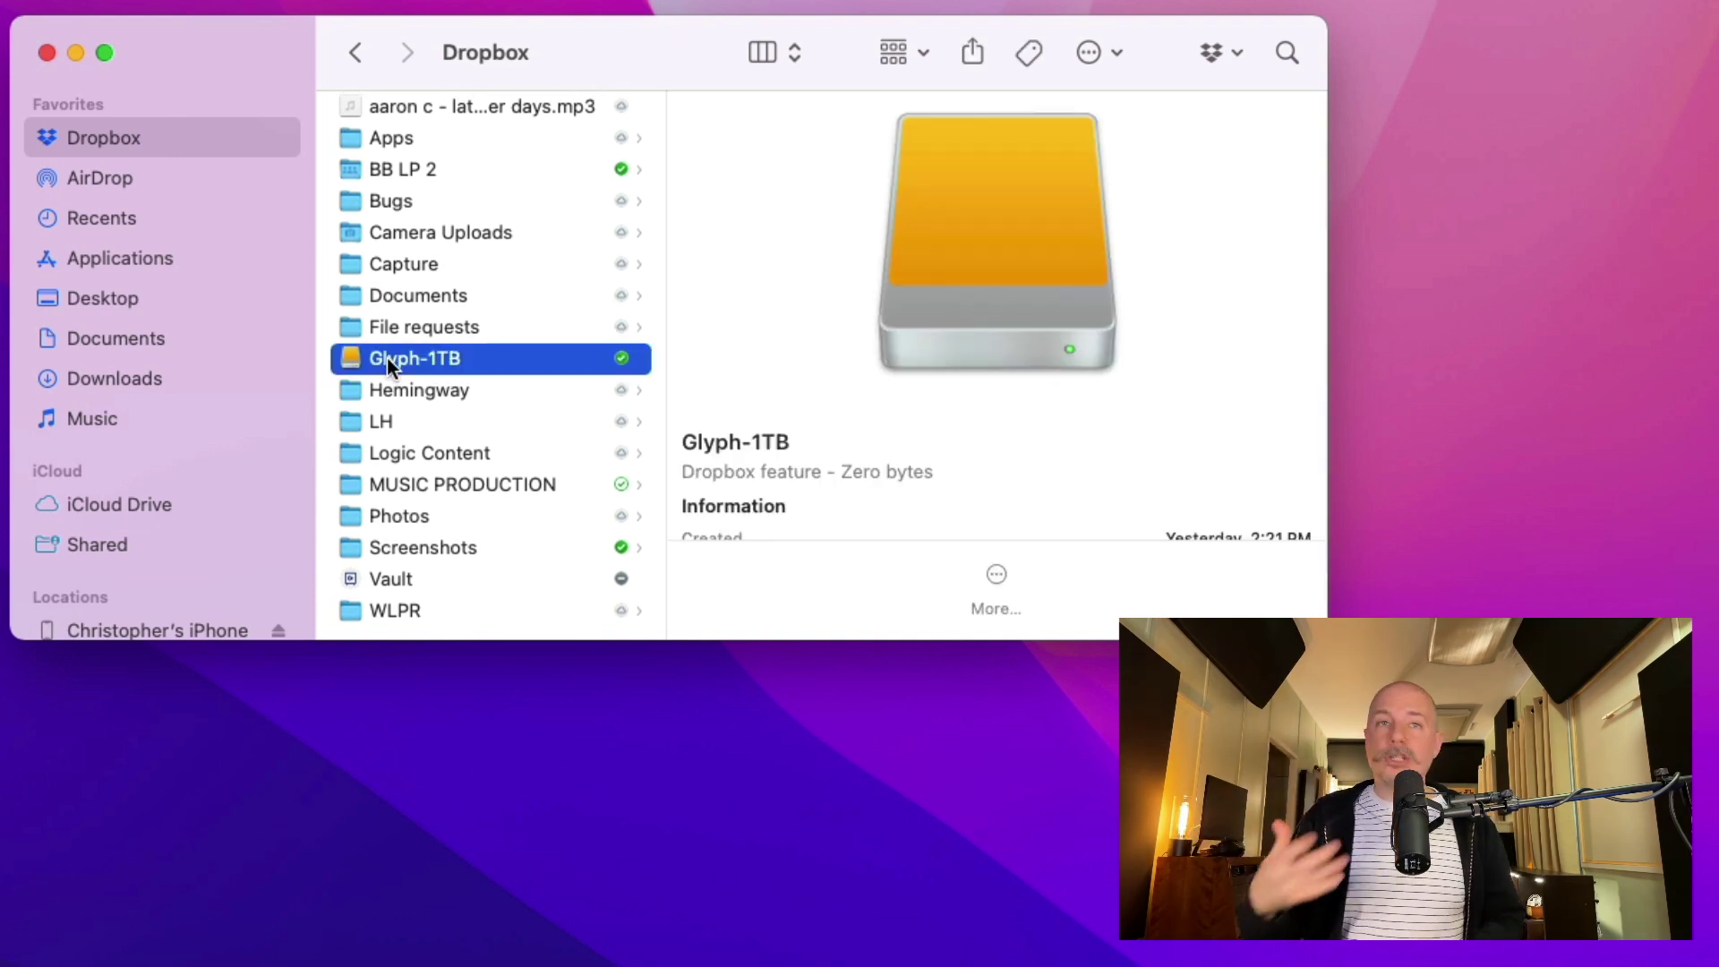
pyautogui.rightClick(389, 358)
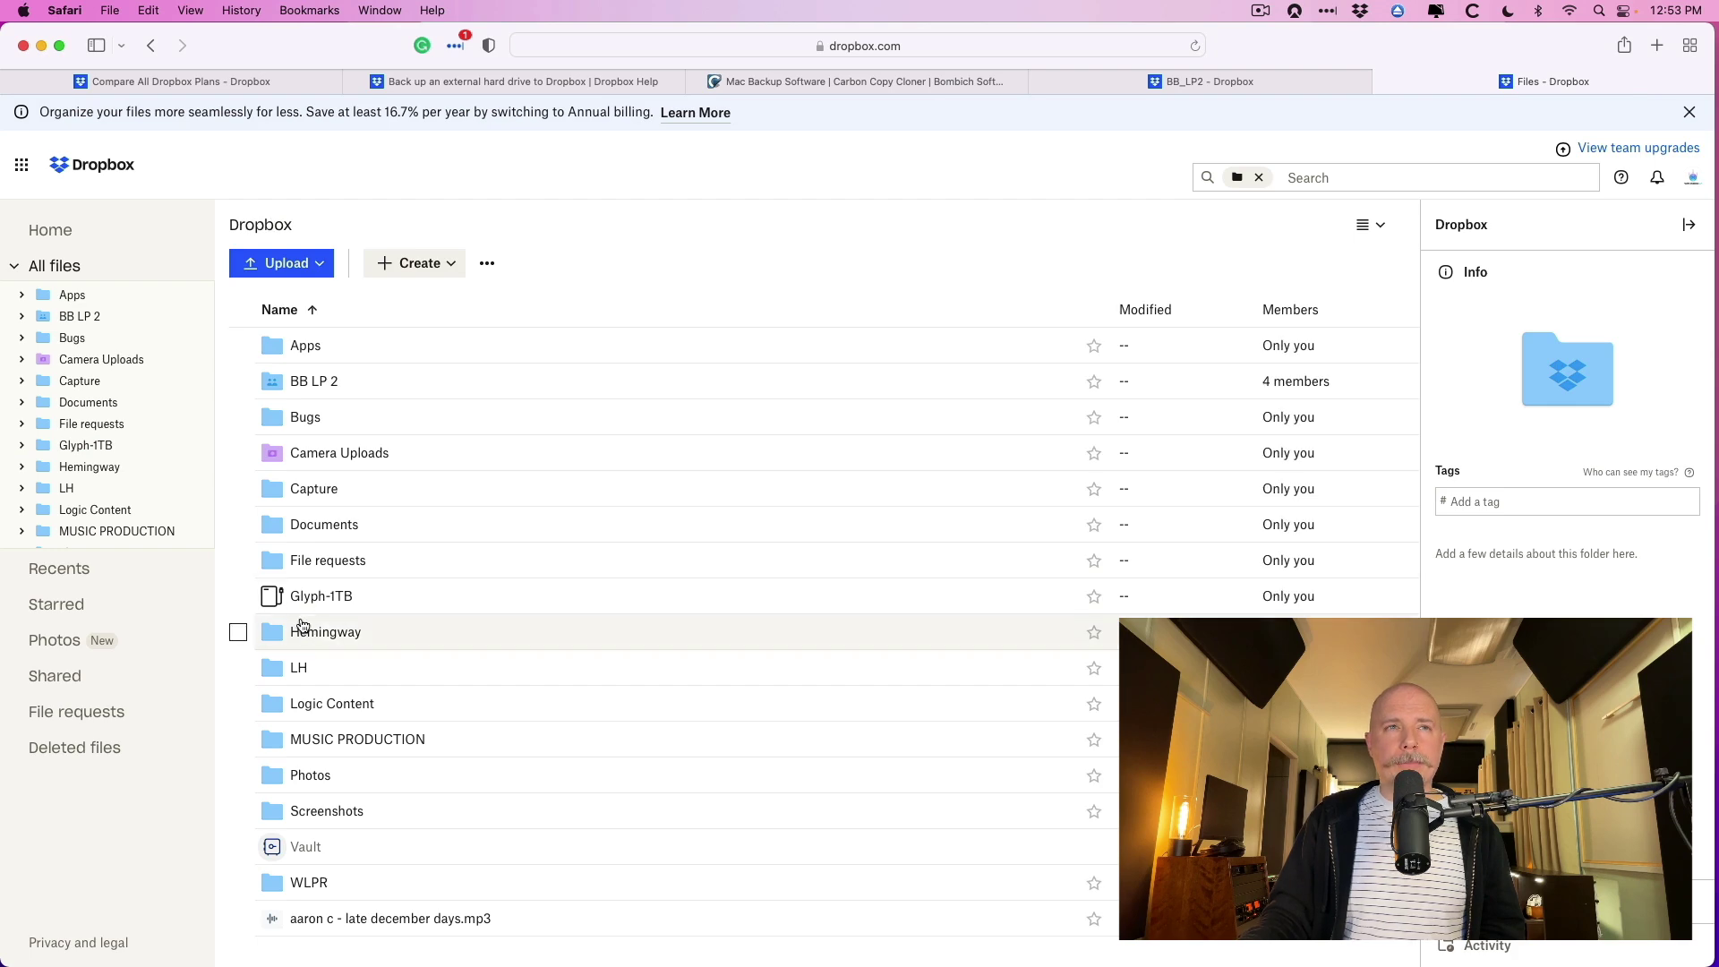
pyautogui.click(238, 596)
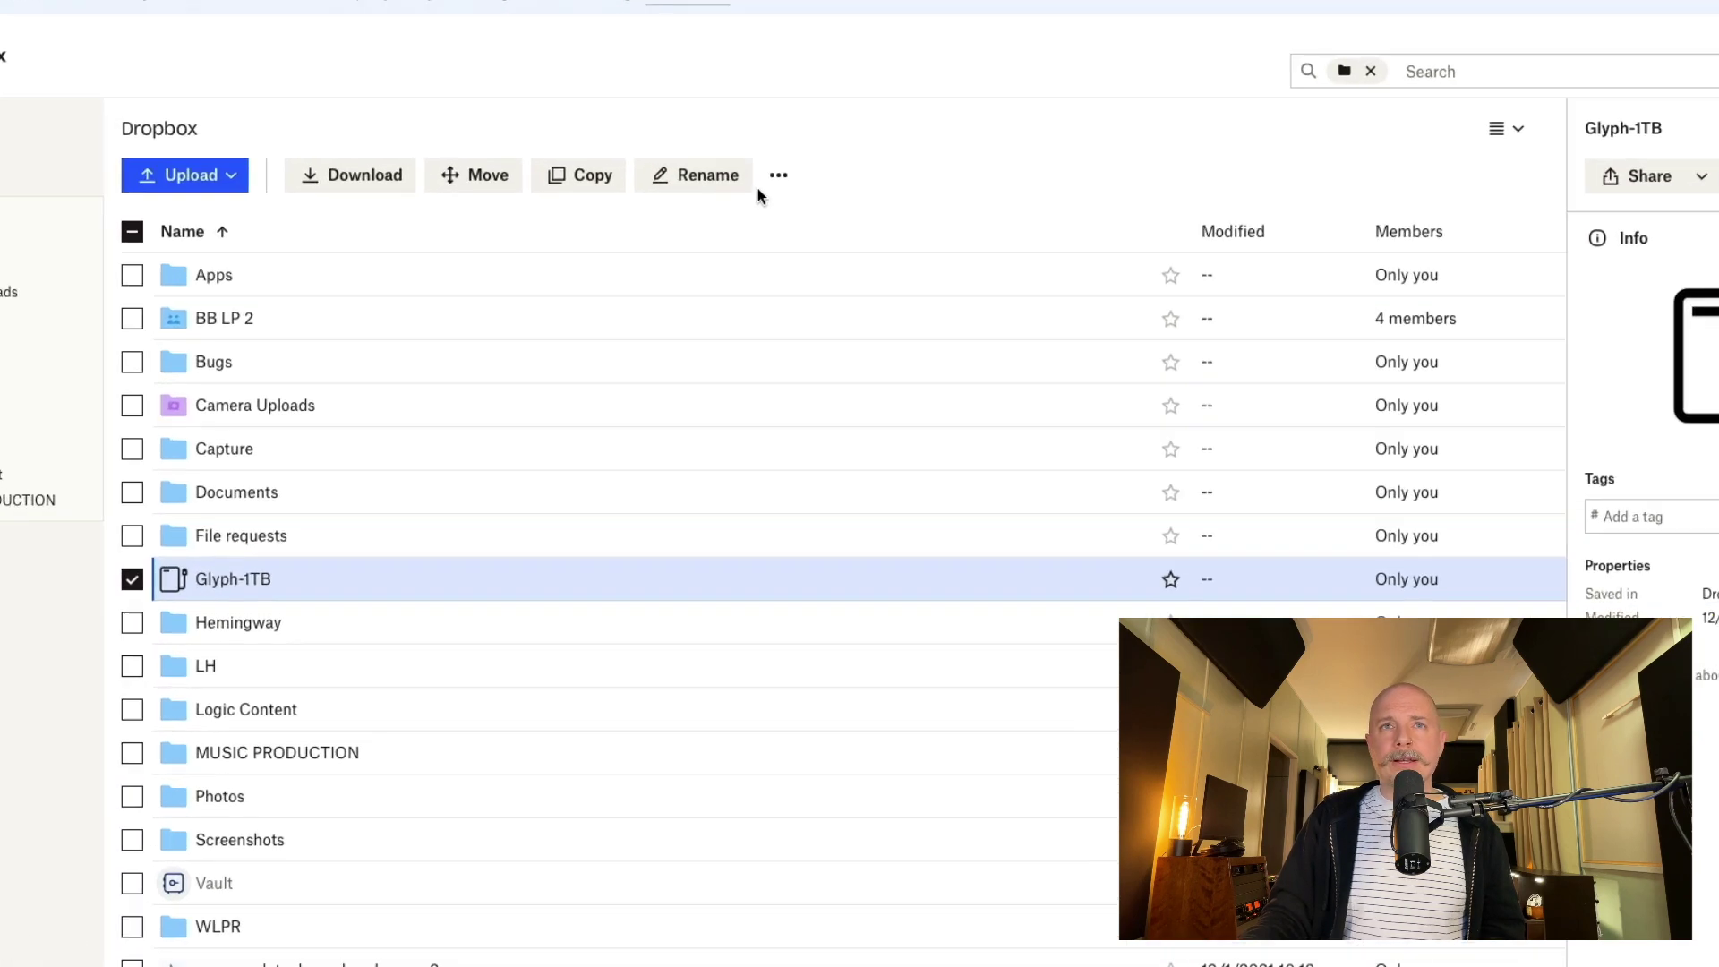
pyautogui.click(771, 263)
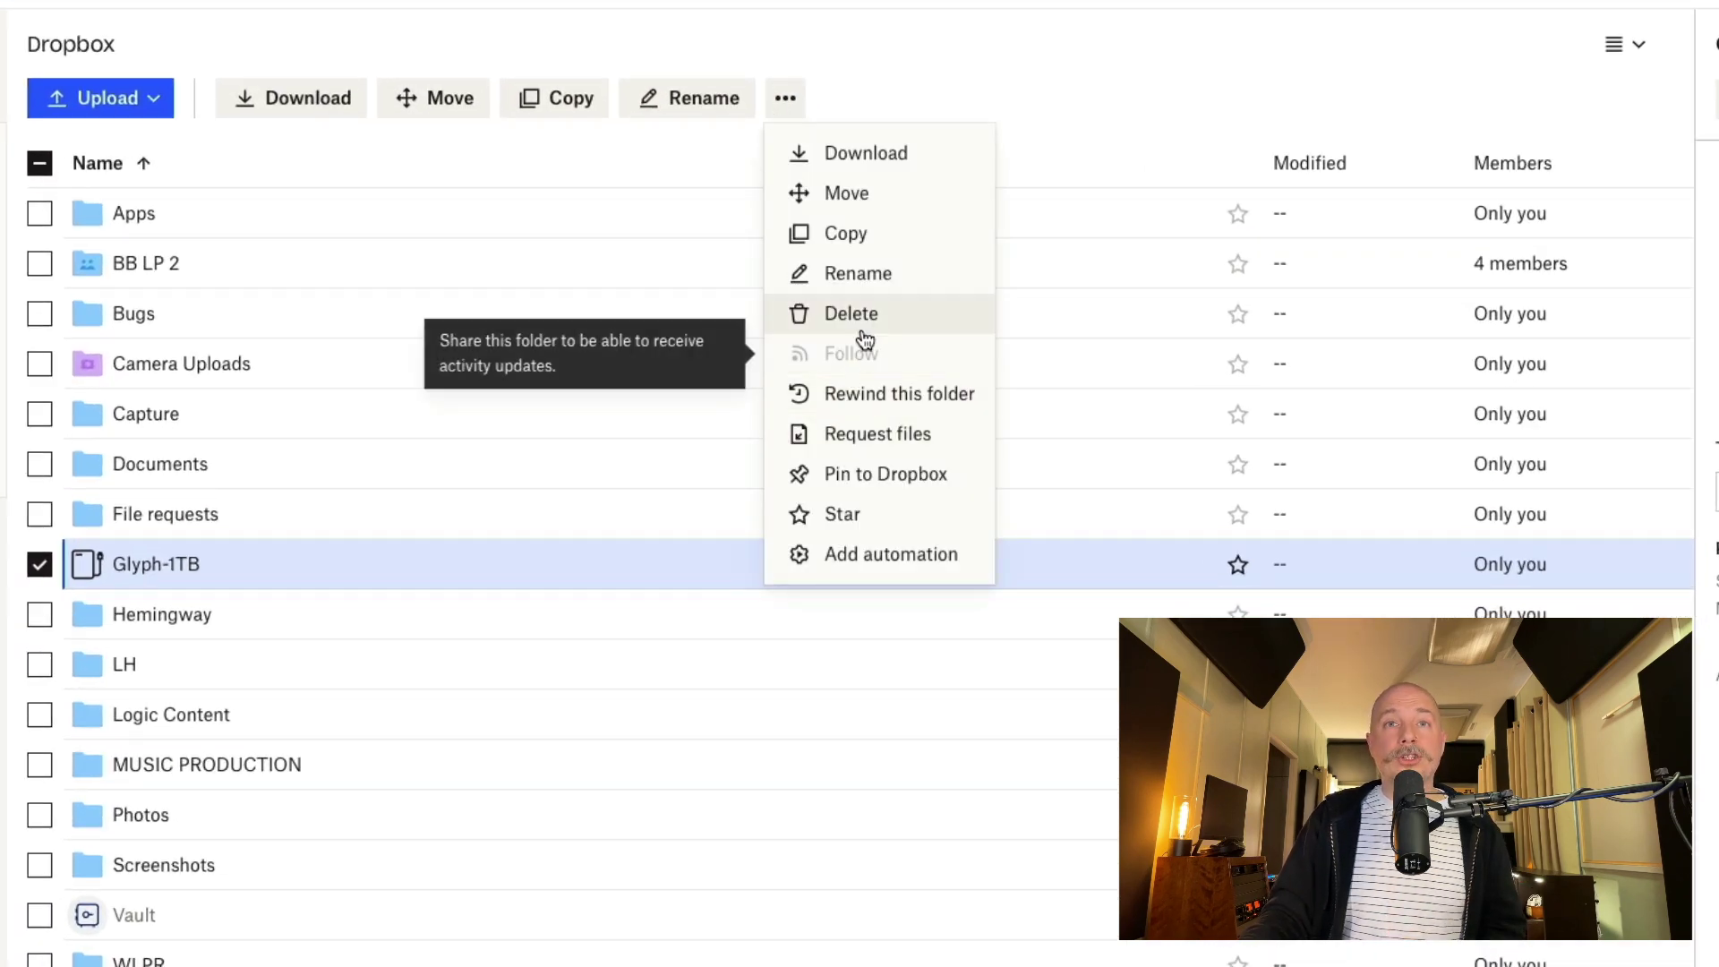
pyautogui.click(1020, 111)
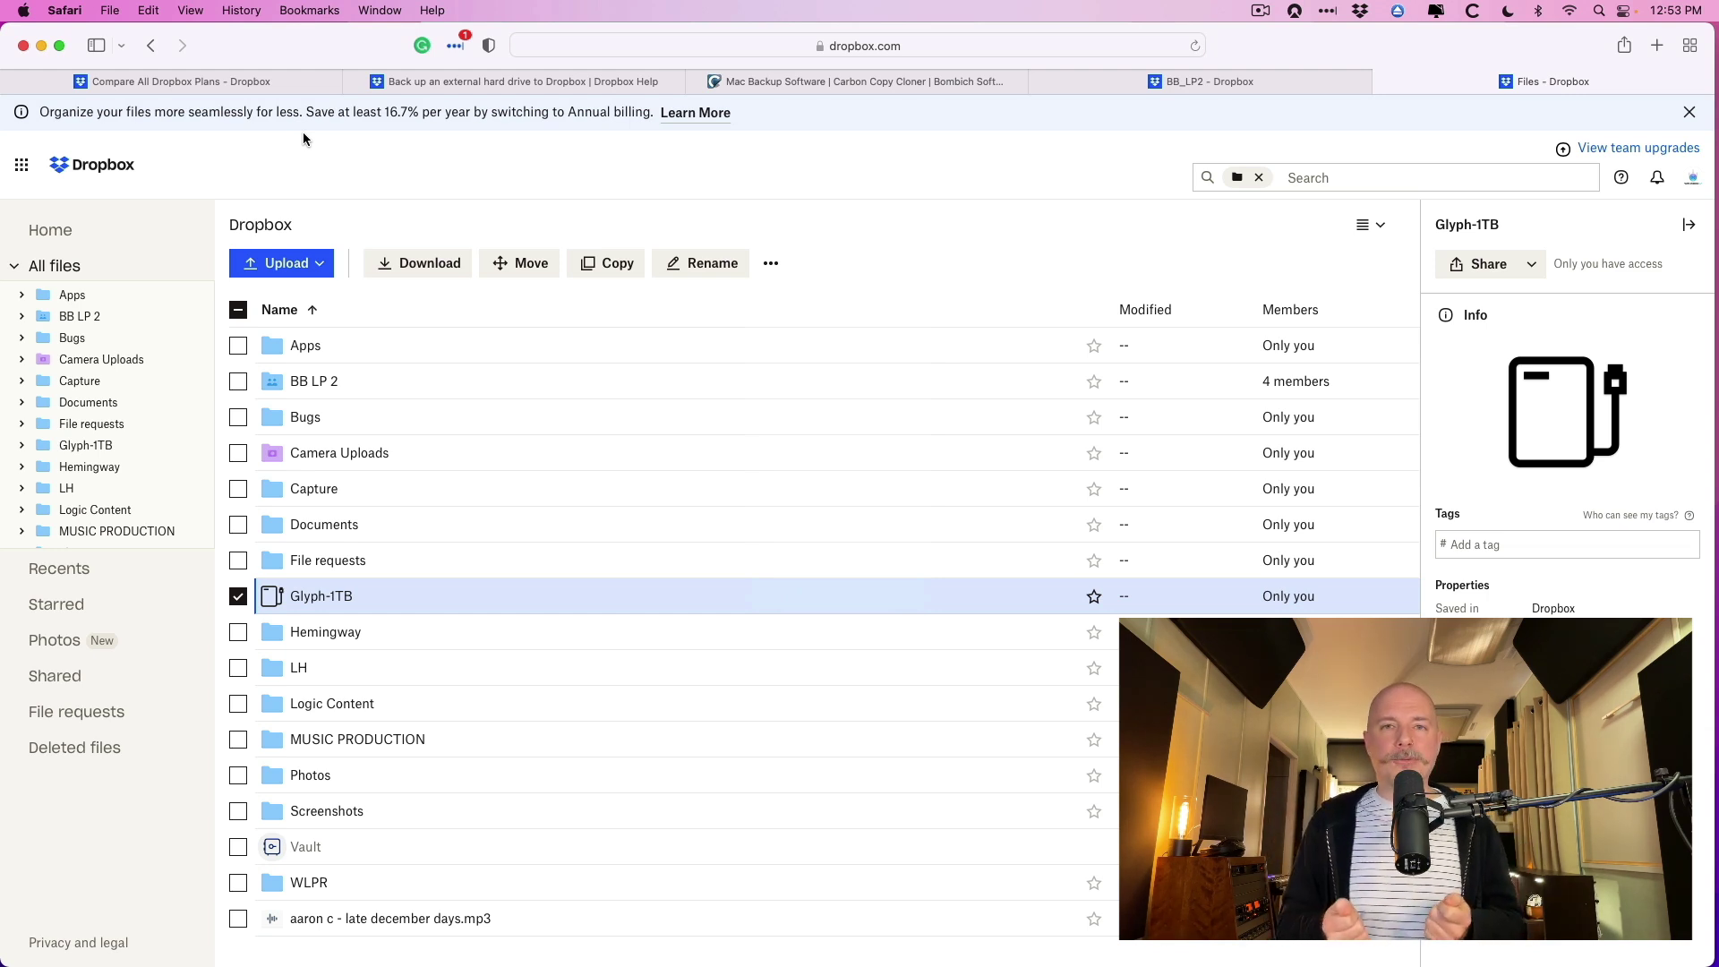
pyautogui.click(1360, 9)
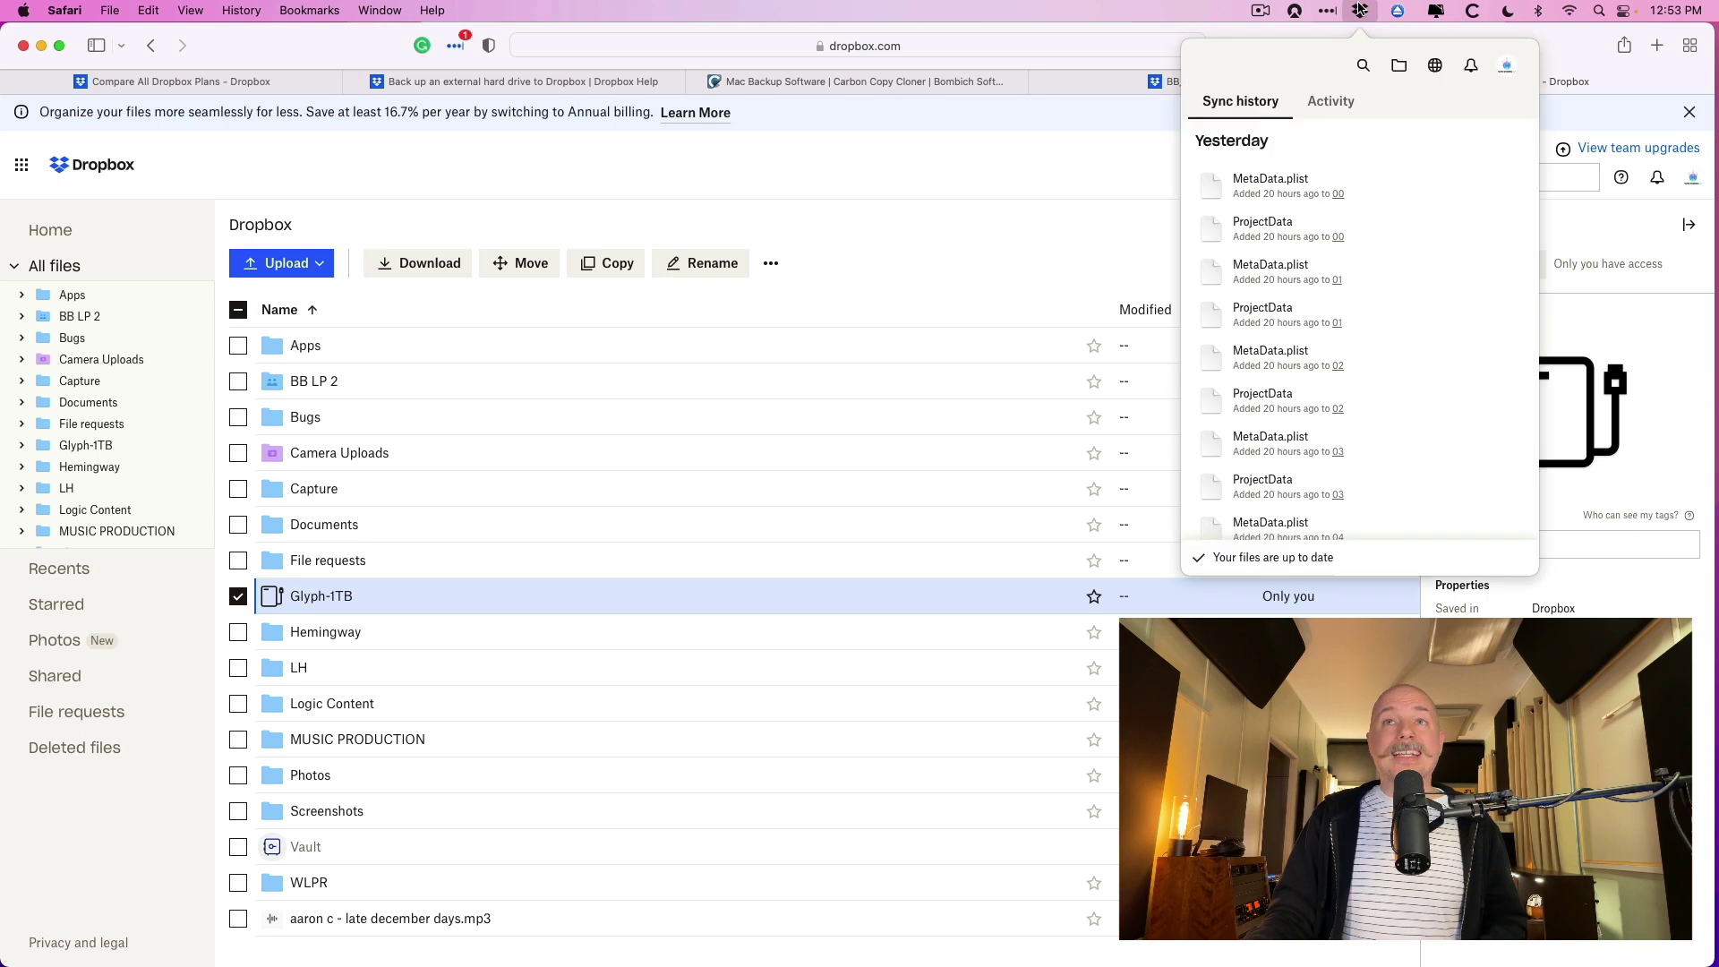
pyautogui.click(1363, 13)
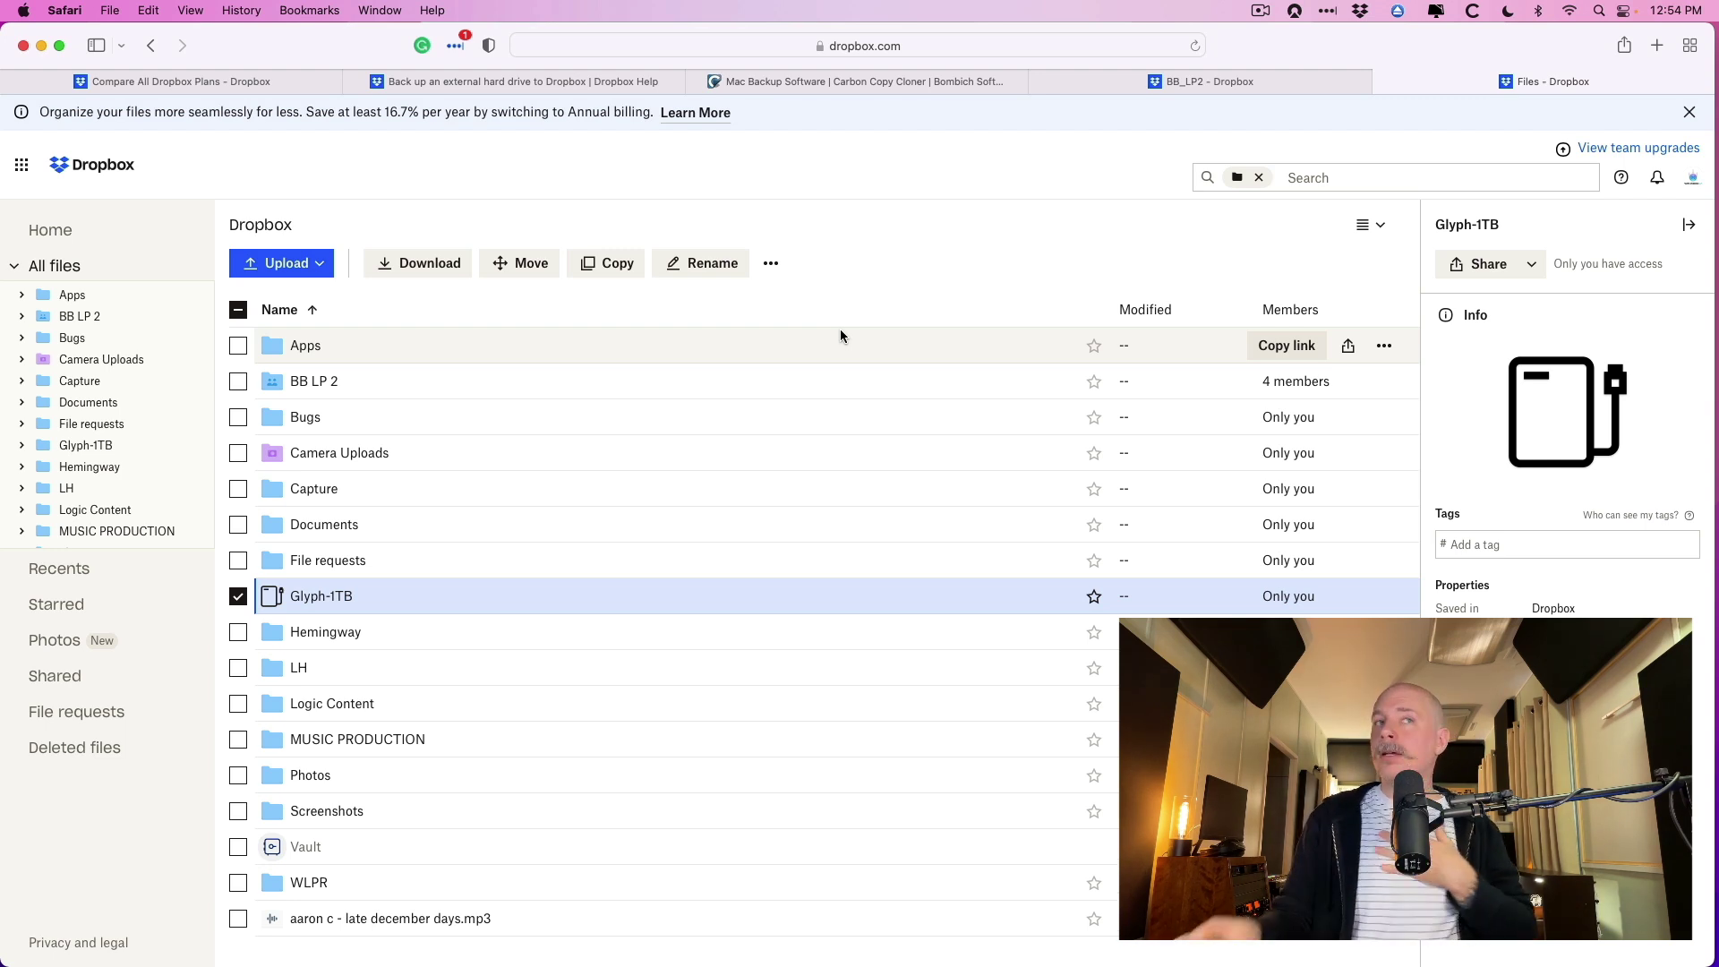
# Compare storage and version-history limits across Dropbox plans, then return to the Carbon Copy Cloner site
pyautogui.click(277, 83)
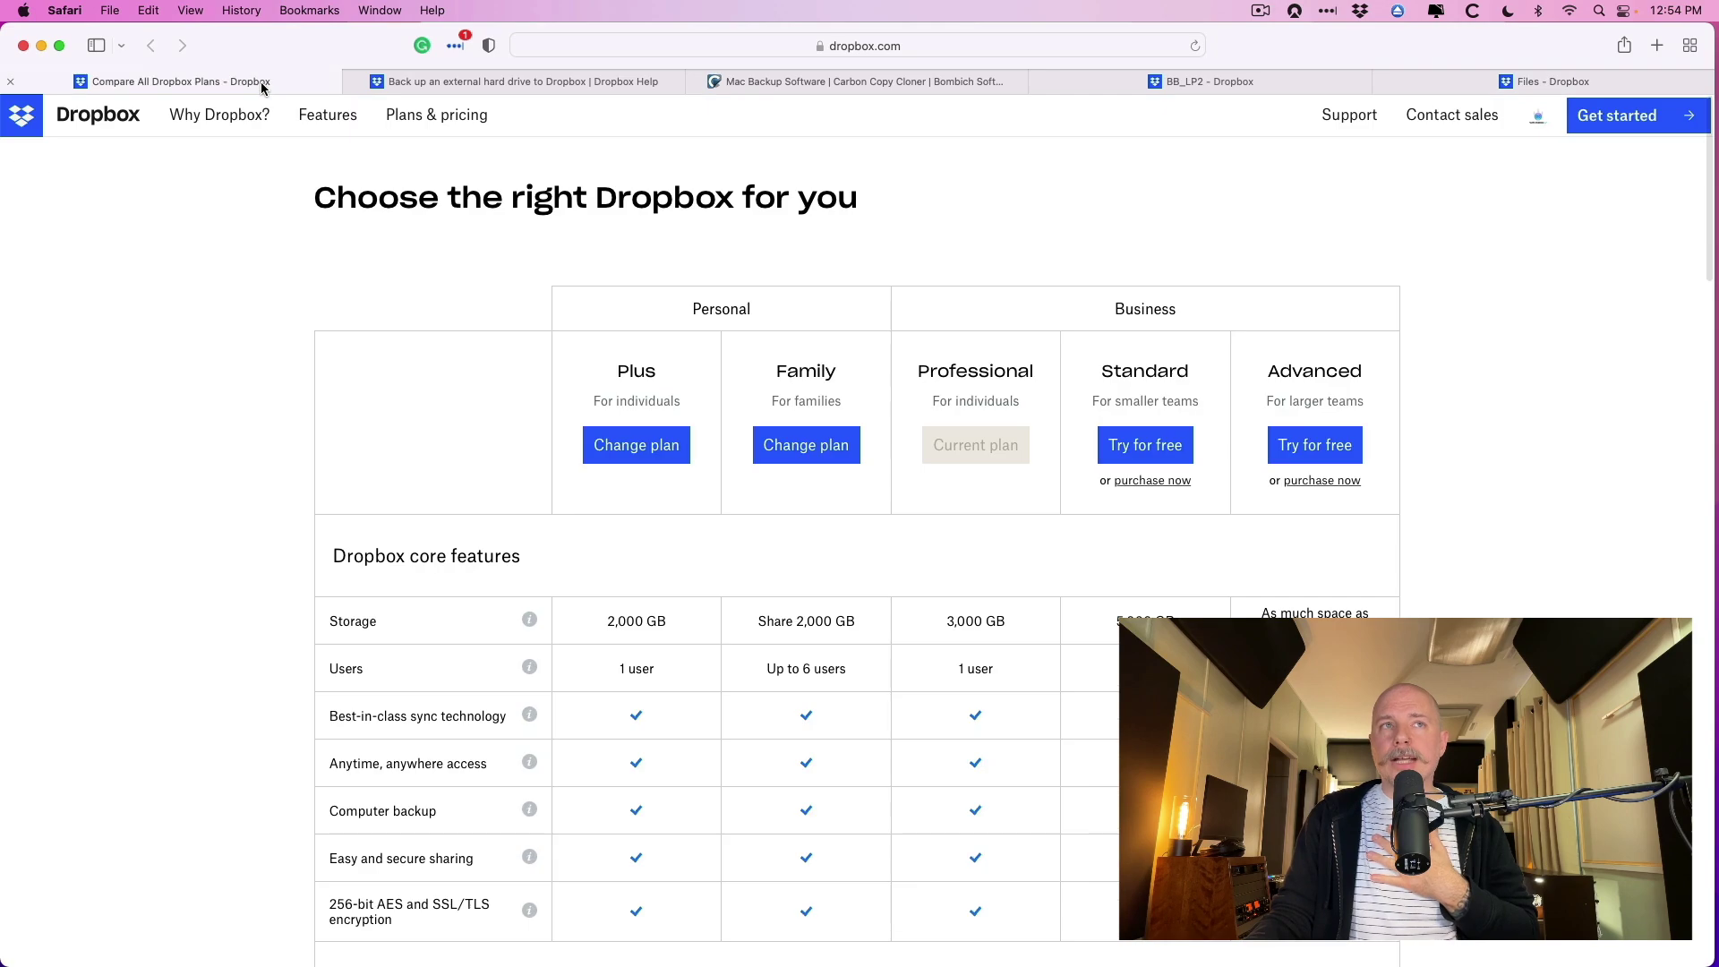
pyautogui.scroll(-3, 975, 461)
pyautogui.scroll(-10, 975, 461)
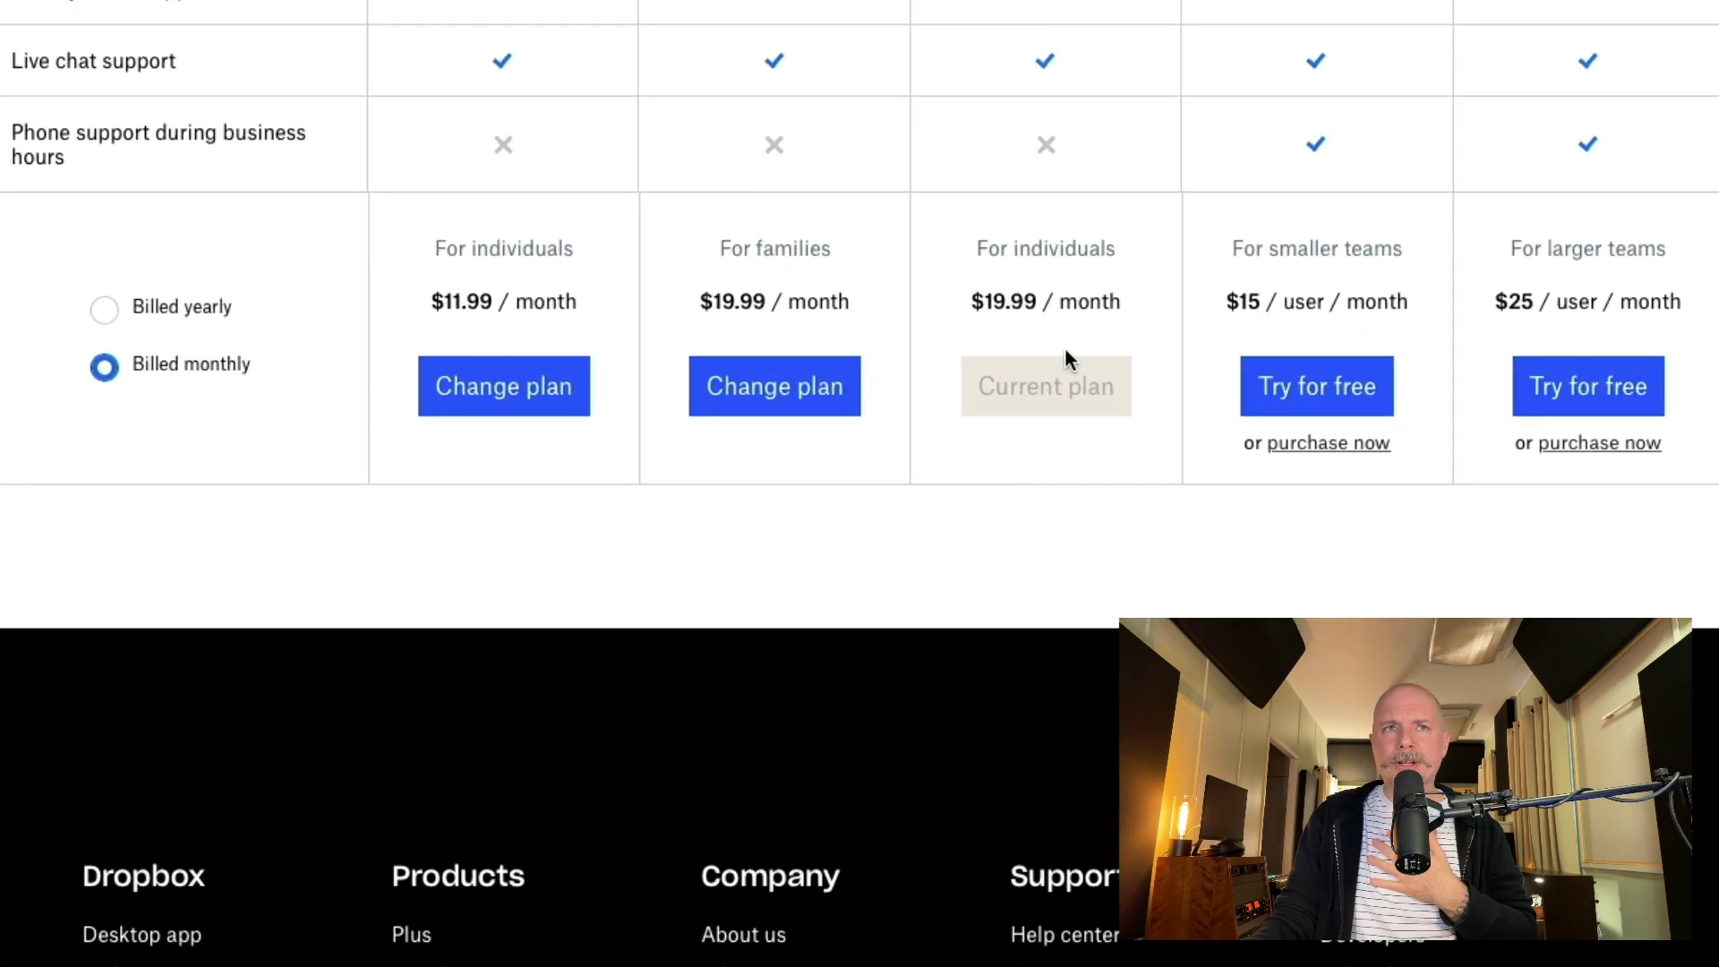
pyautogui.scroll(15, 1063, 349)
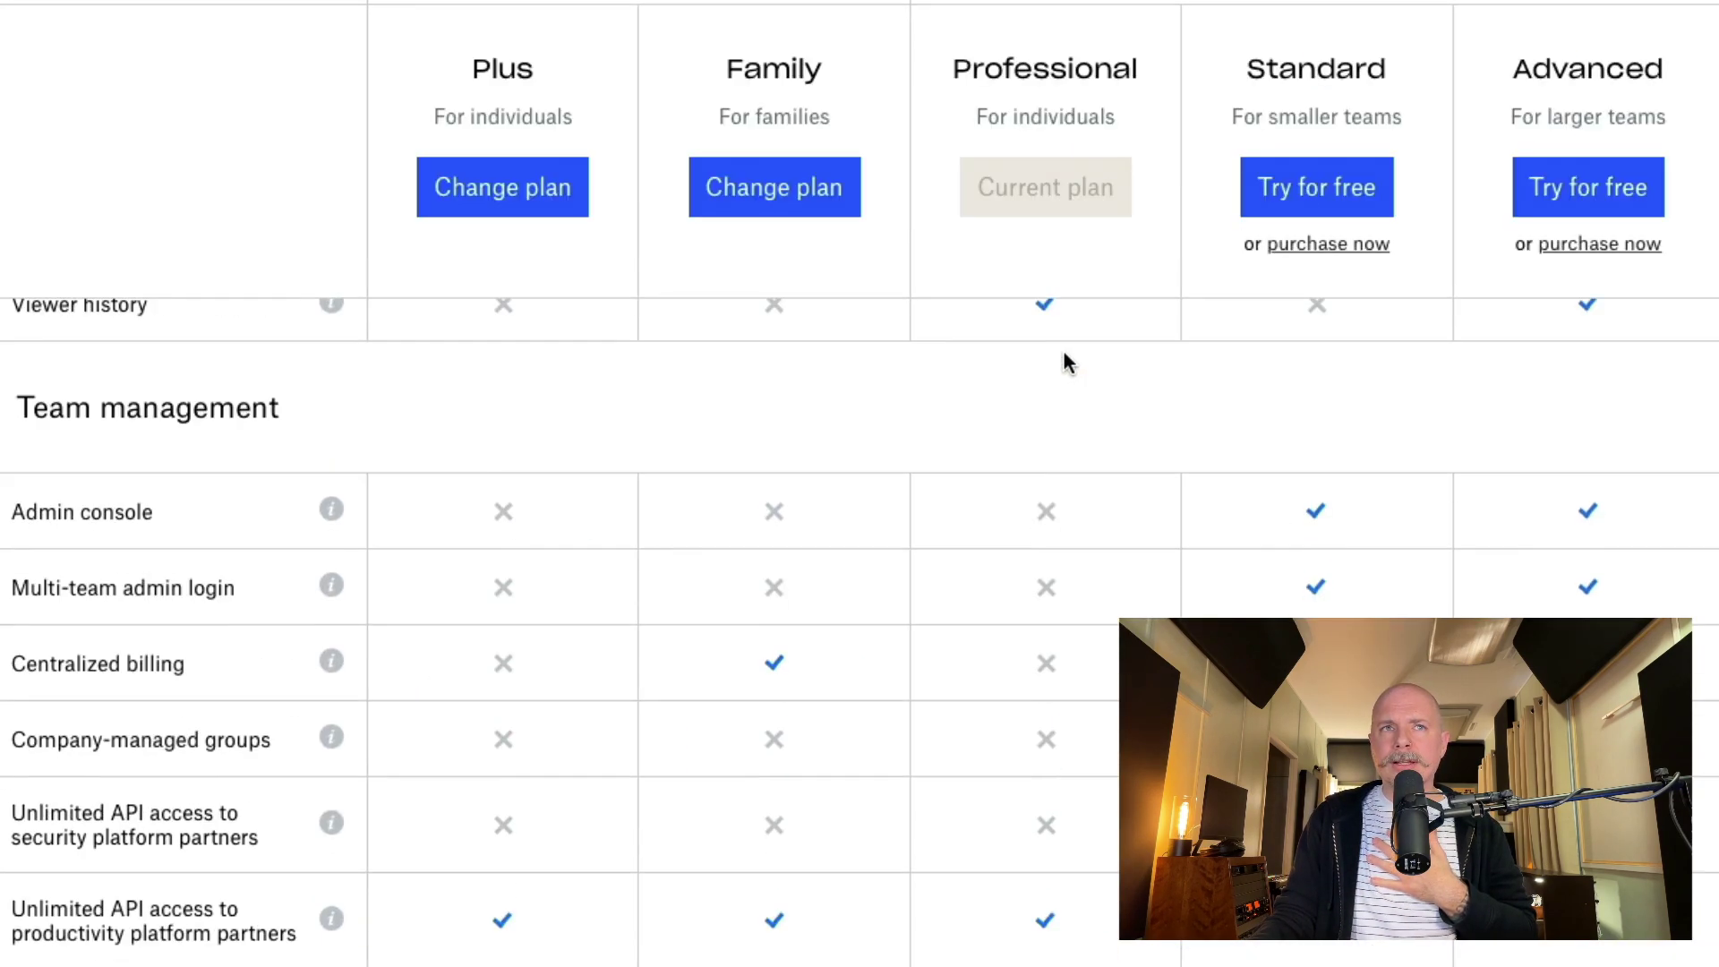
pyautogui.scroll(10, 1057, 376)
pyautogui.scroll(-2, 1034, 685)
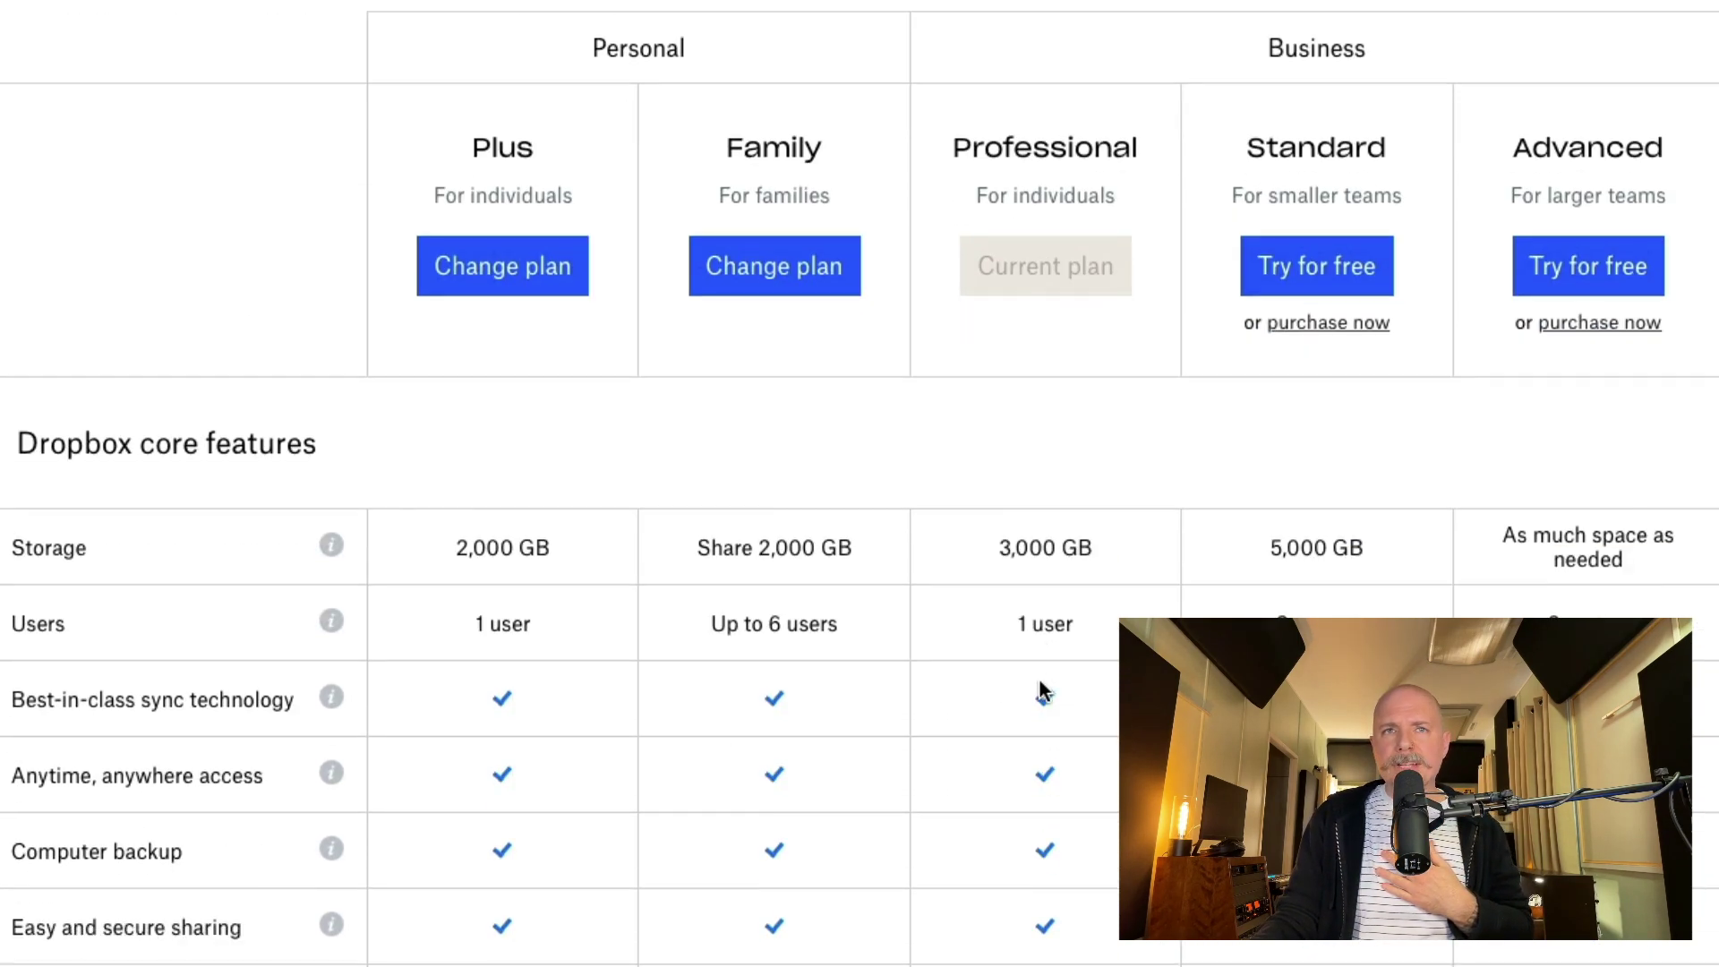
pyautogui.scroll(-1, 502, 514)
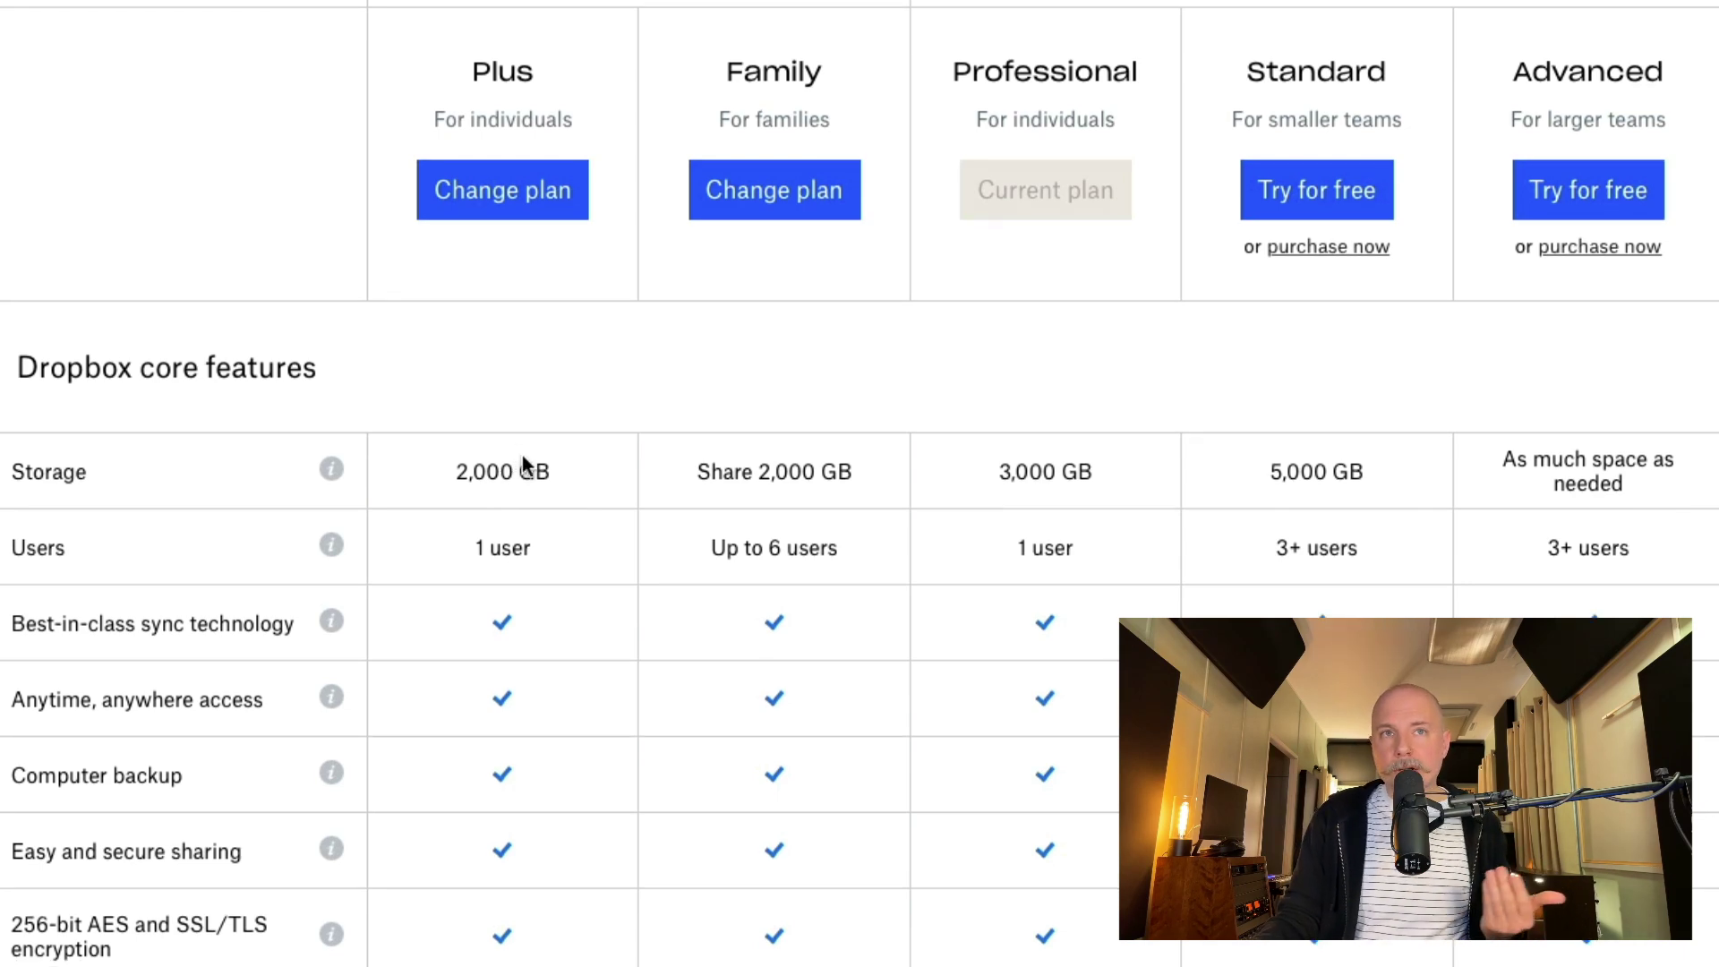
pyautogui.scroll(-2, 523, 455)
pyautogui.scroll(-7, 521, 451)
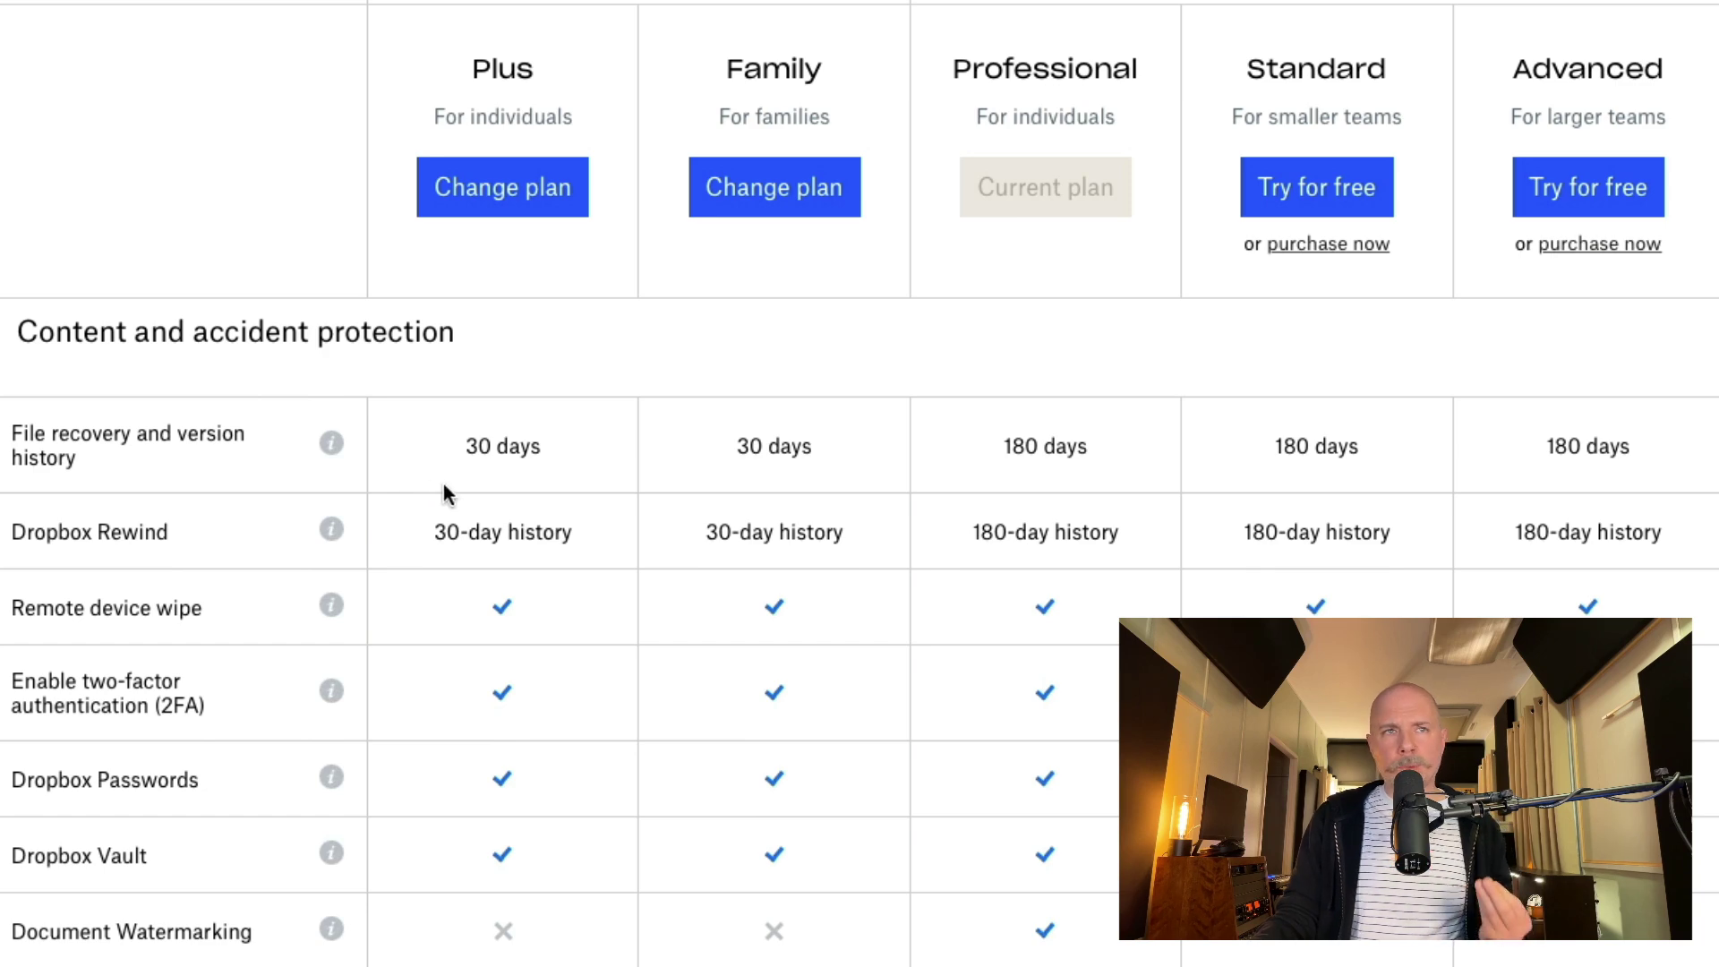
pyautogui.scroll(-7, 442, 480)
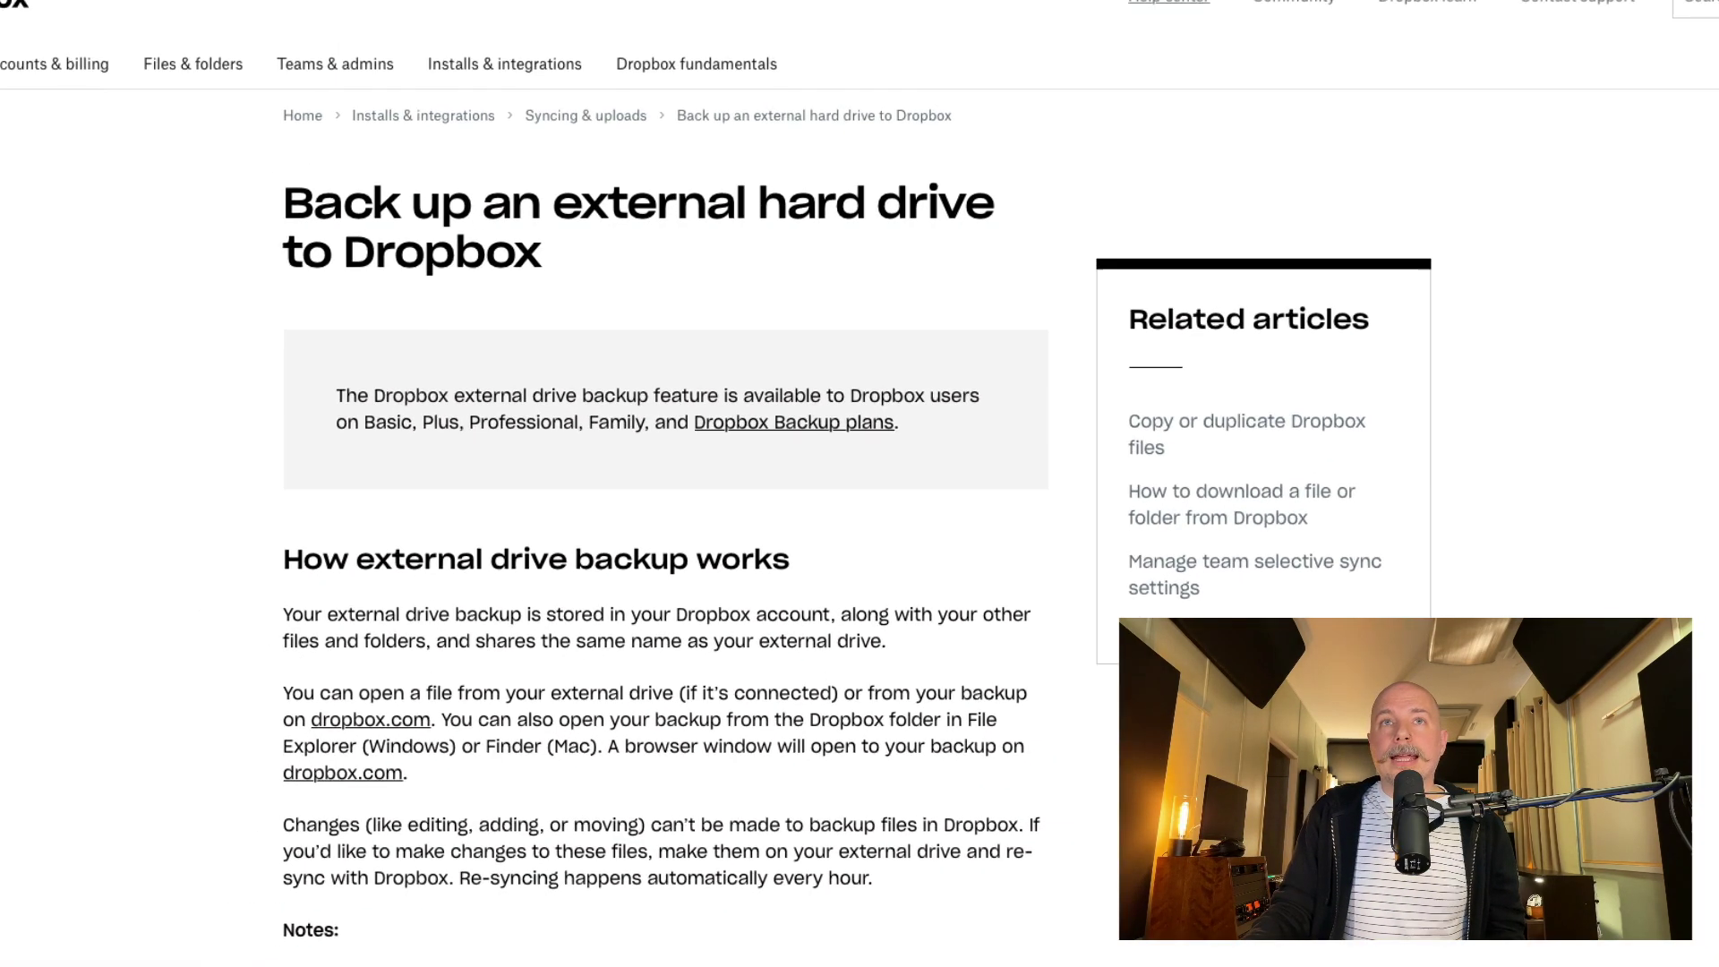
pyautogui.click(804, 79)
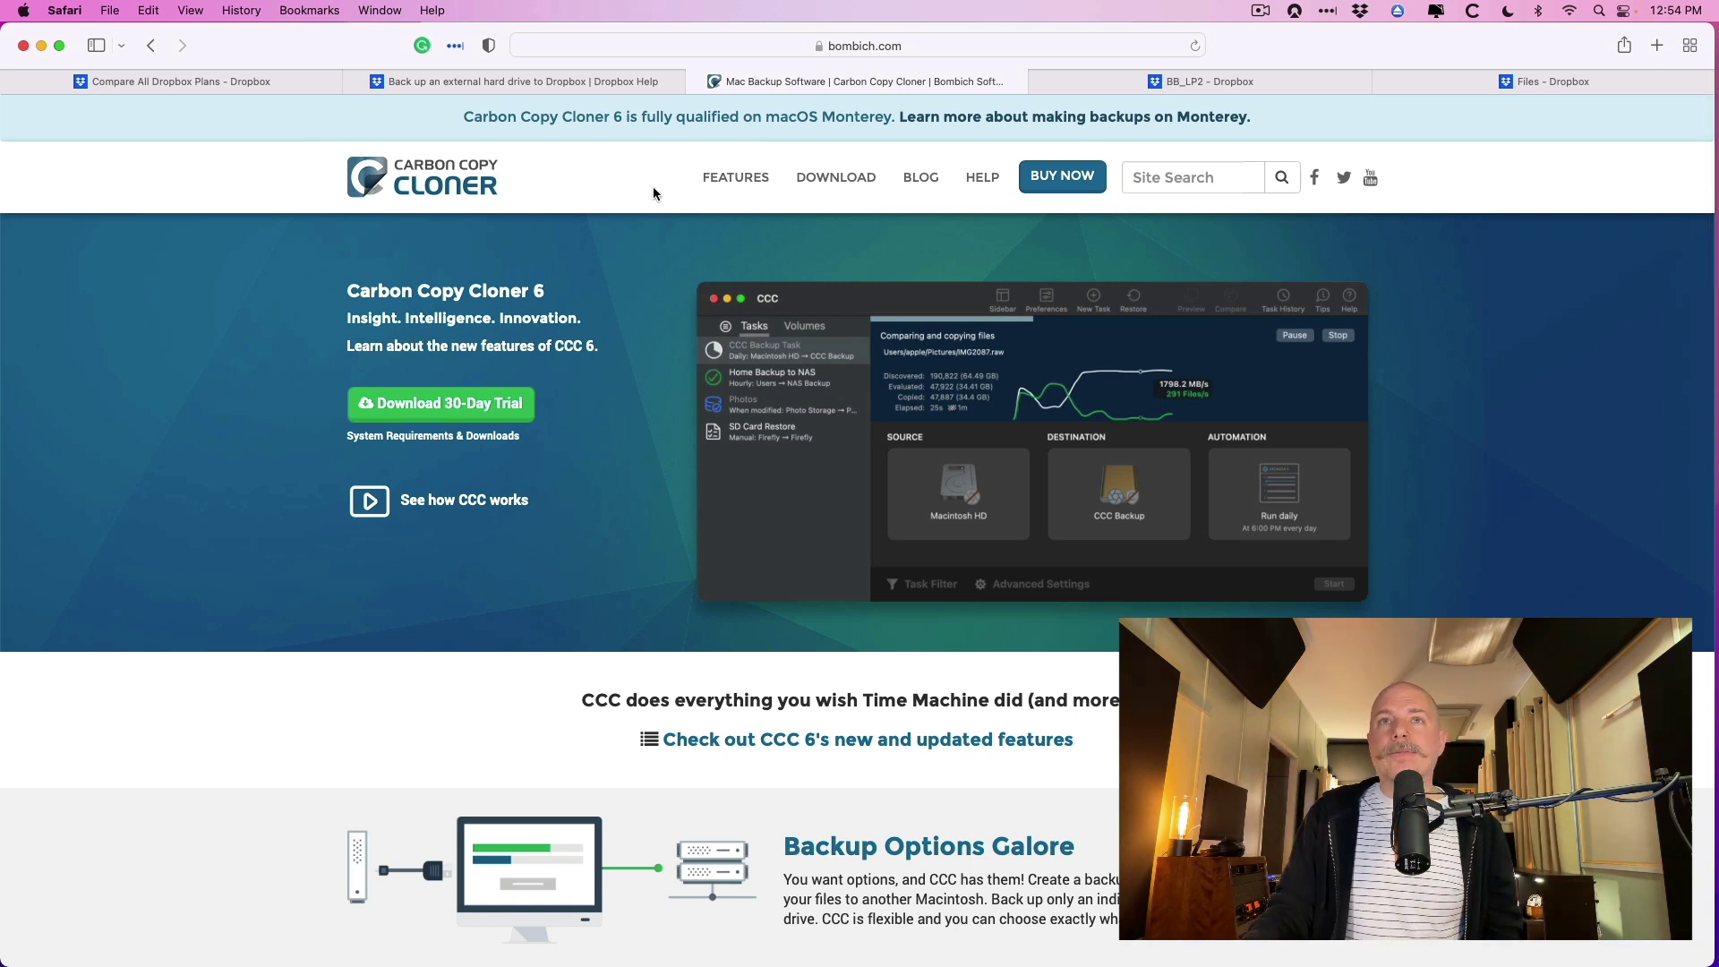
# Go to the Bombich store page for the $39.99 Carbon Copy Cloner 6 household license
pyautogui.click(1076, 184)
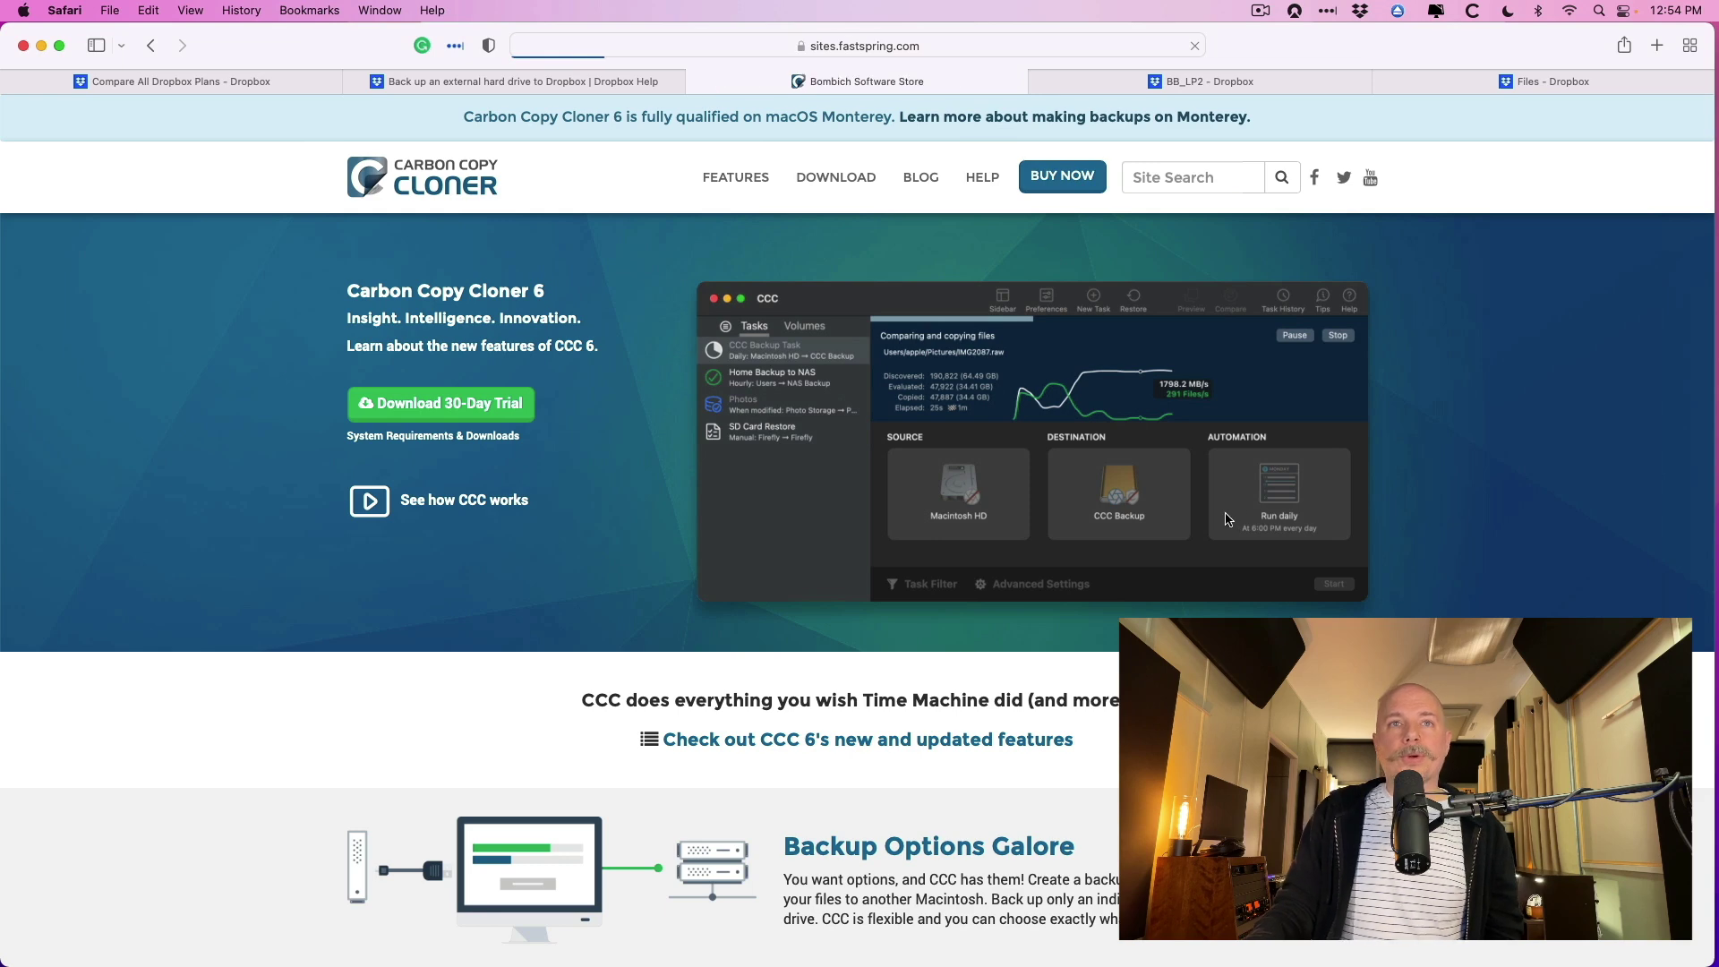